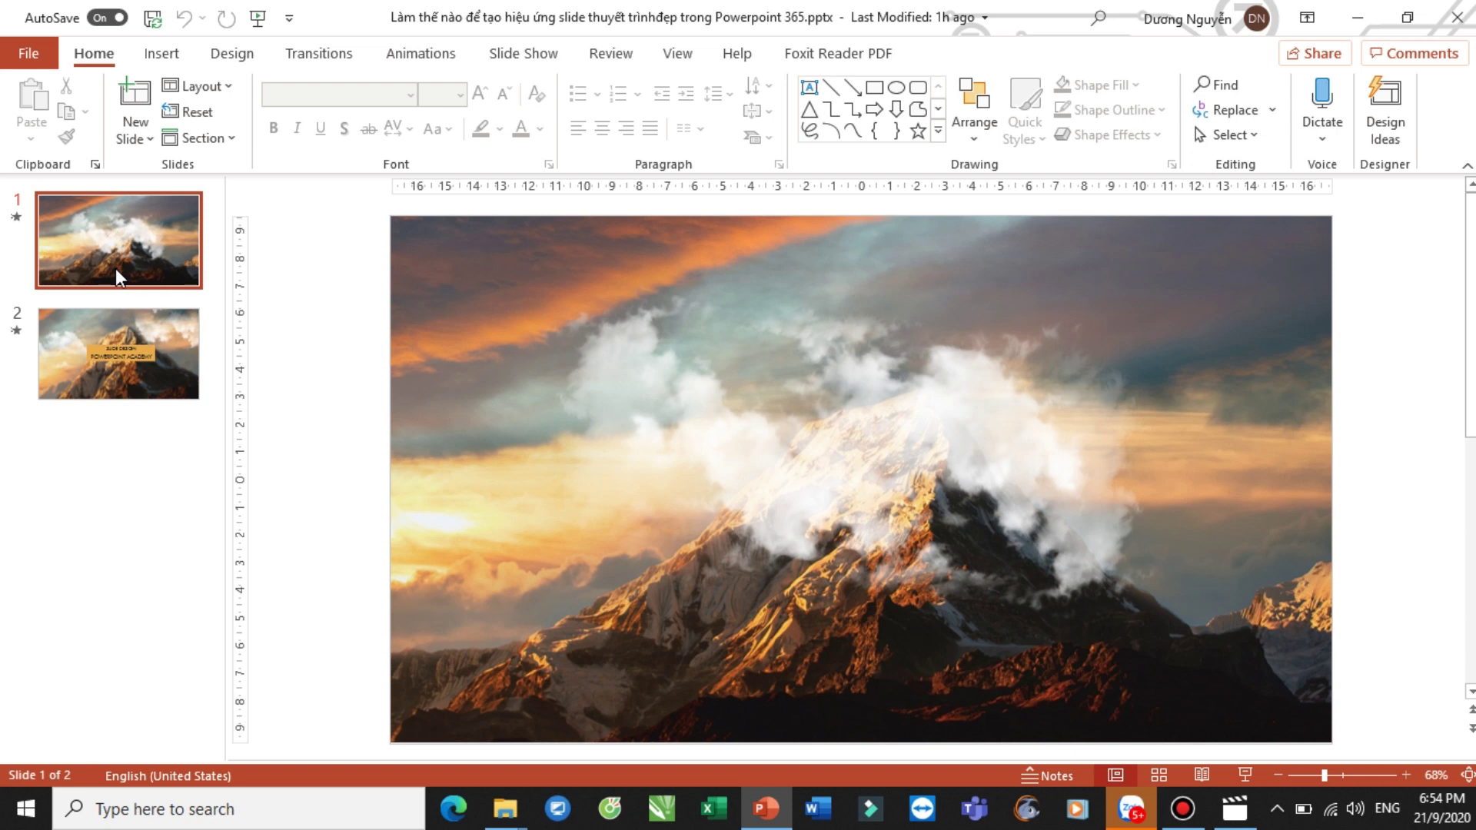
# Play the two-slide deck as a full-screen slideshow, then exit back to editing slide 2
pyautogui.click(115, 269)
pyautogui.press('F5')
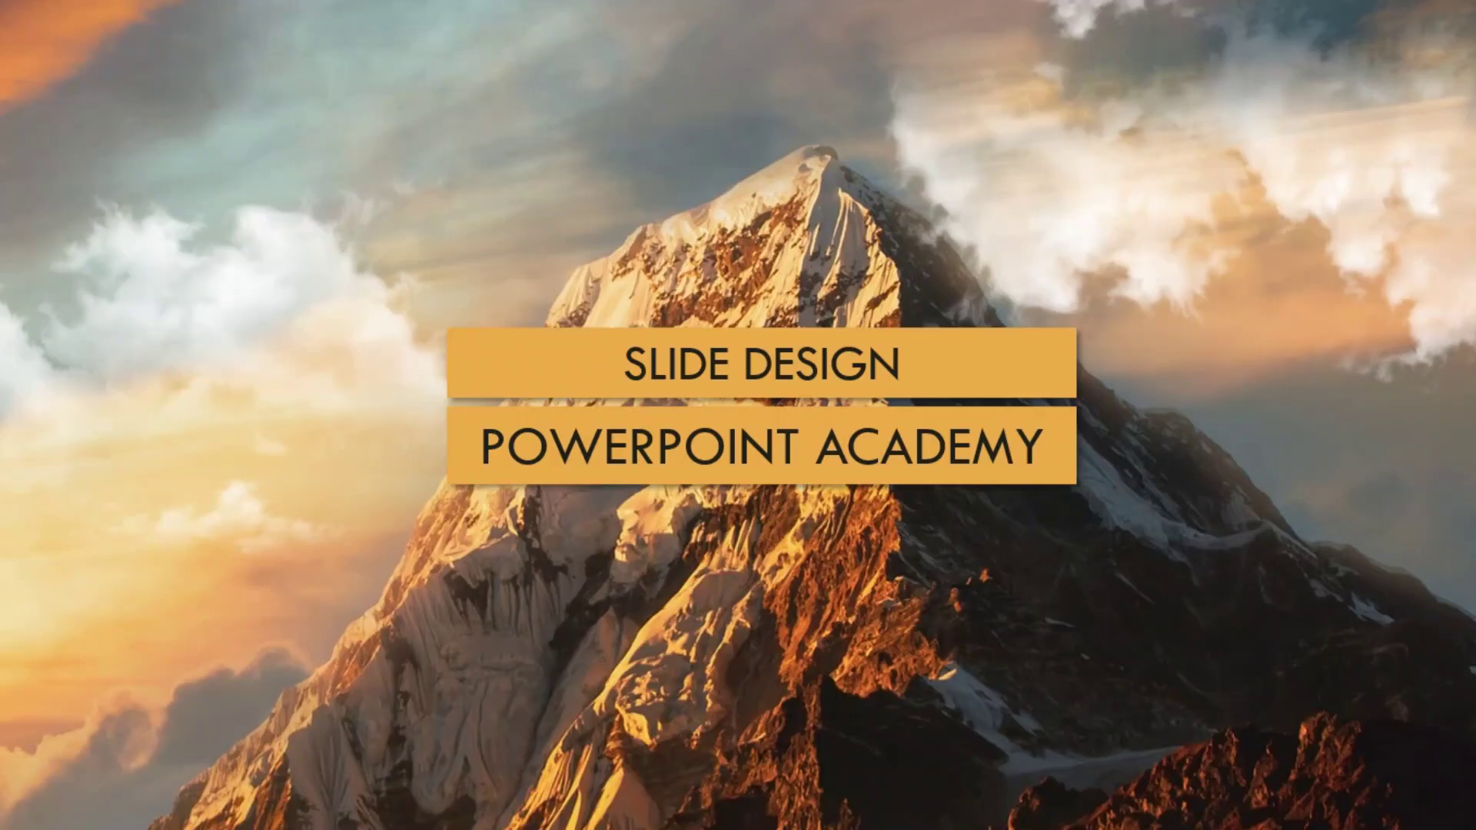
pyautogui.press('Escape')
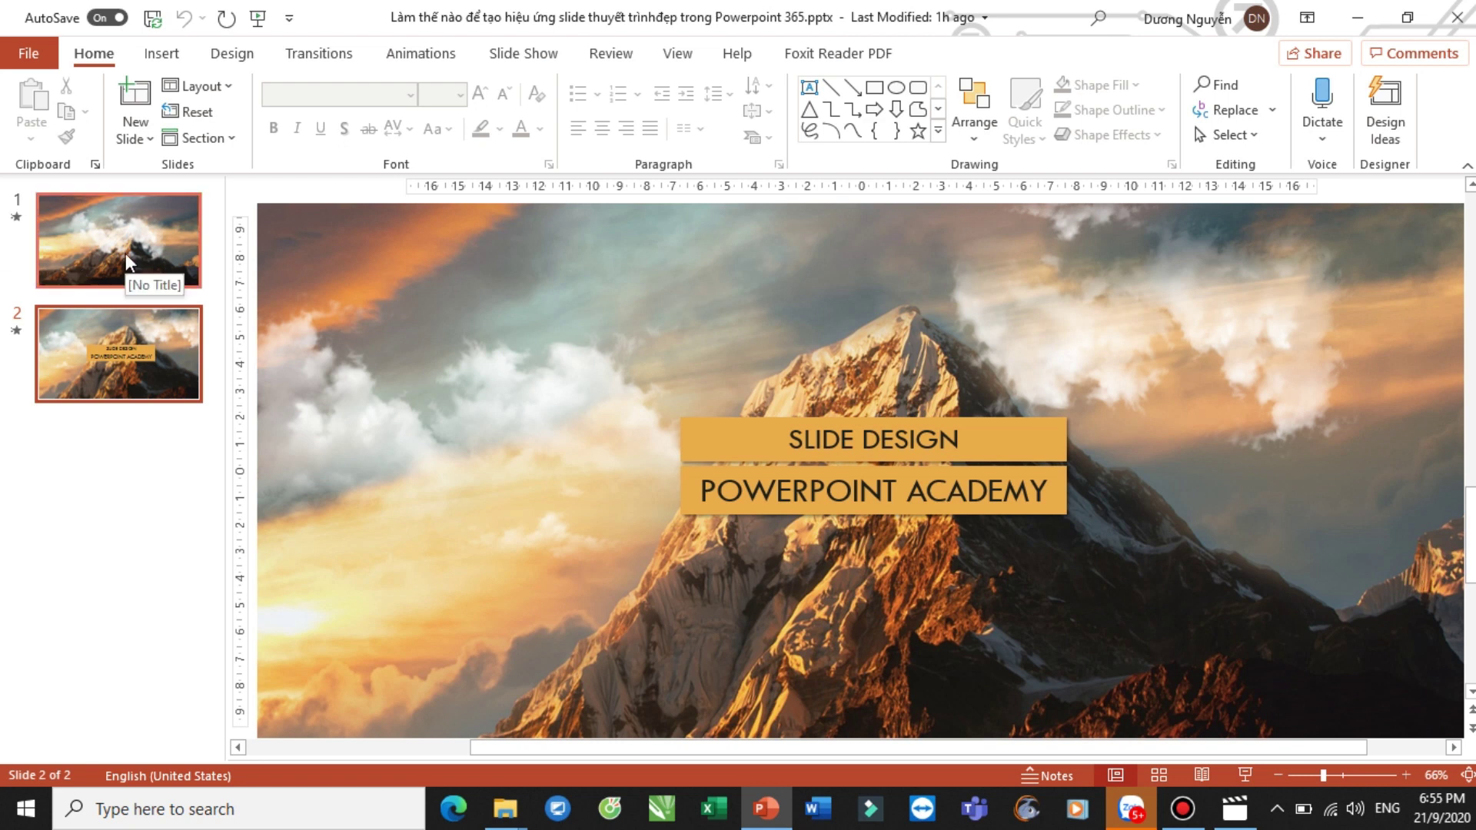
# Add a blank slide 3, then start a new blank presentation and delete its empty placeholders
pyautogui.click(135, 132)
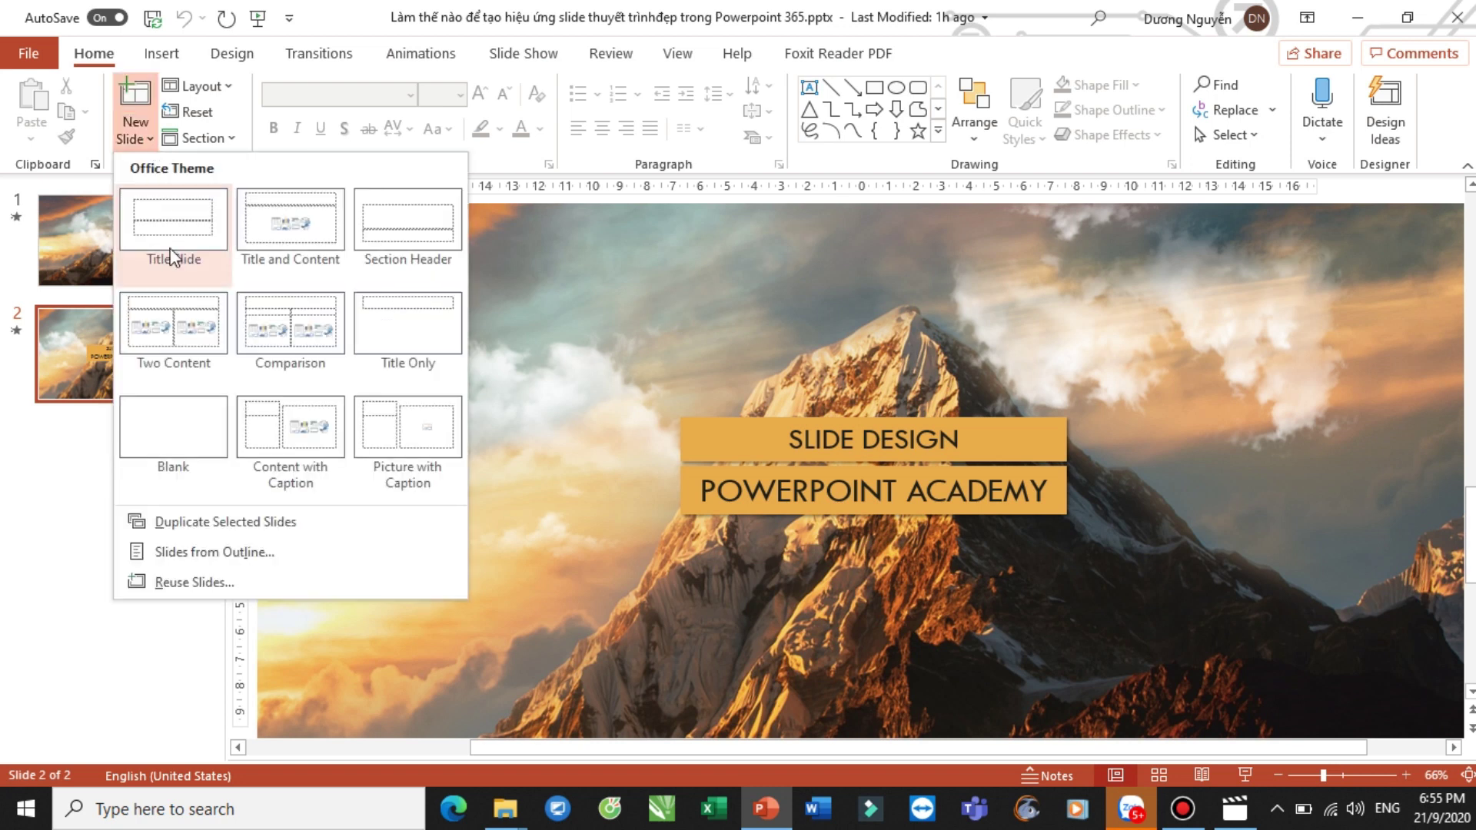
pyautogui.click(194, 435)
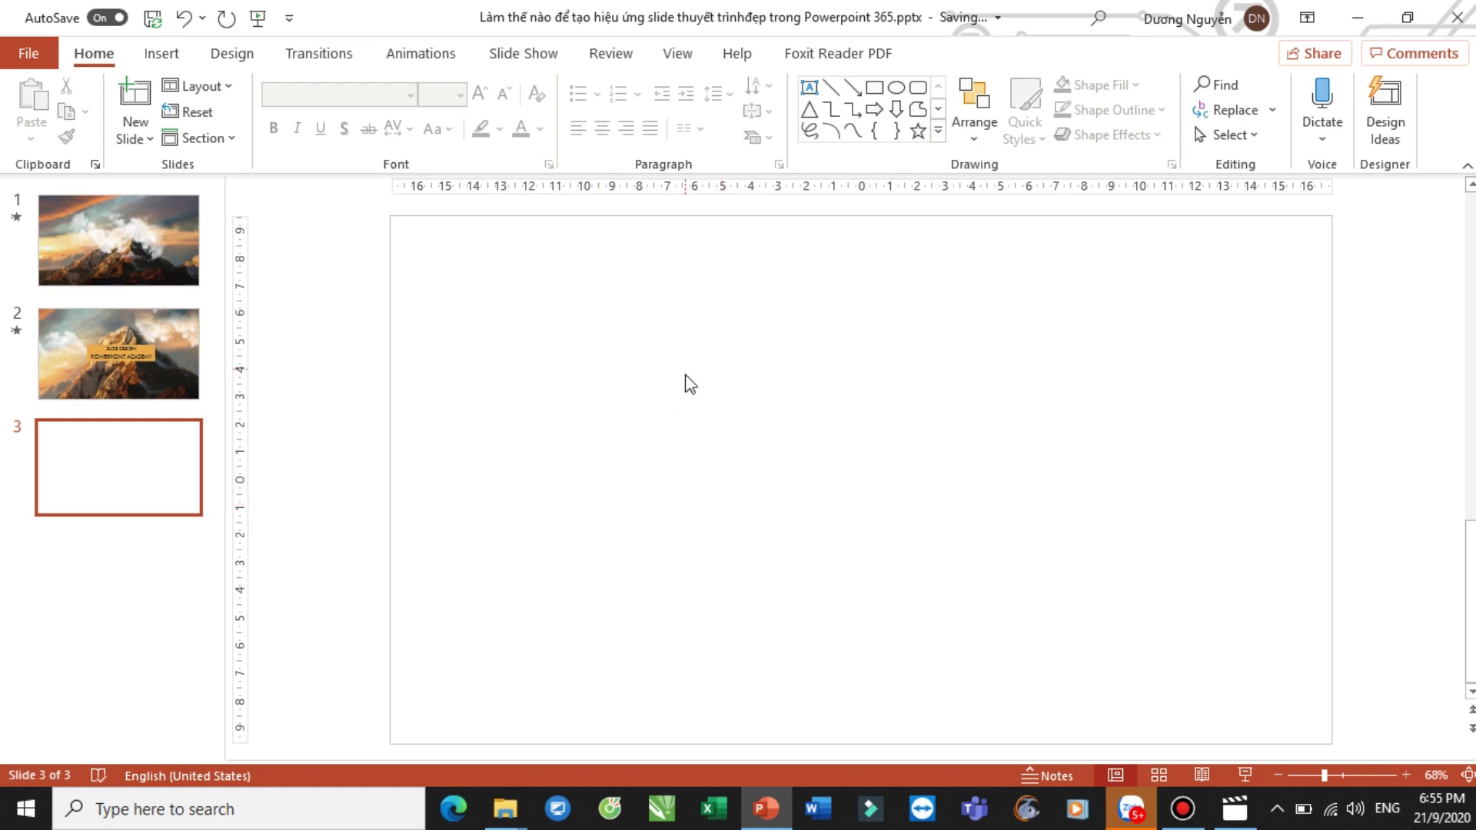
pyautogui.click(30, 56)
pyautogui.click(58, 160)
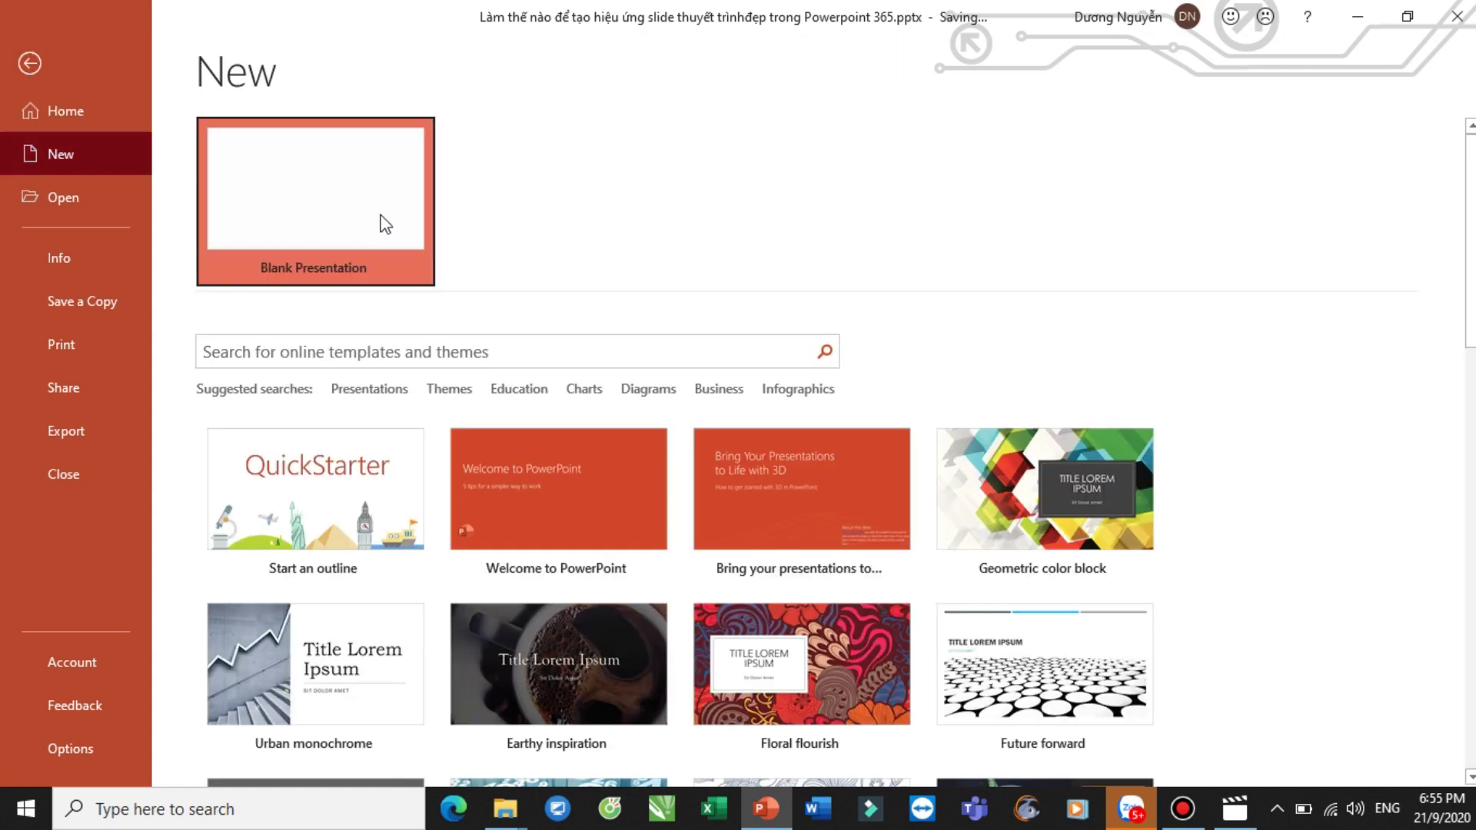
pyautogui.click(382, 224)
pyautogui.moveTo(474, 289); pyautogui.dragTo(1325, 684)
pyautogui.press('Delete')
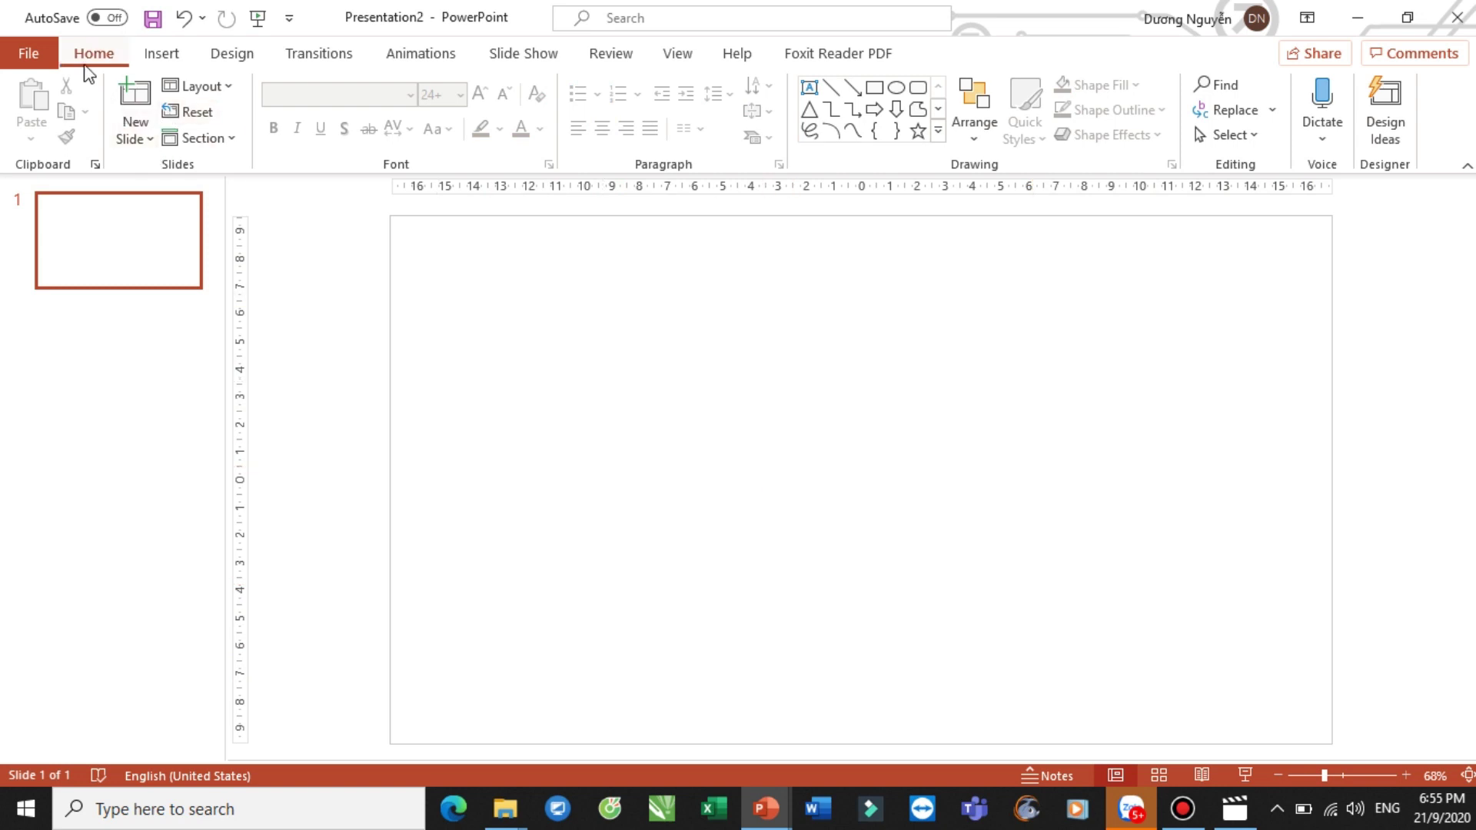
# Insert landscape-5282895_1920.jpg from the Downloads folder onto the blank slide
pyautogui.click(161, 53)
pyautogui.click(160, 146)
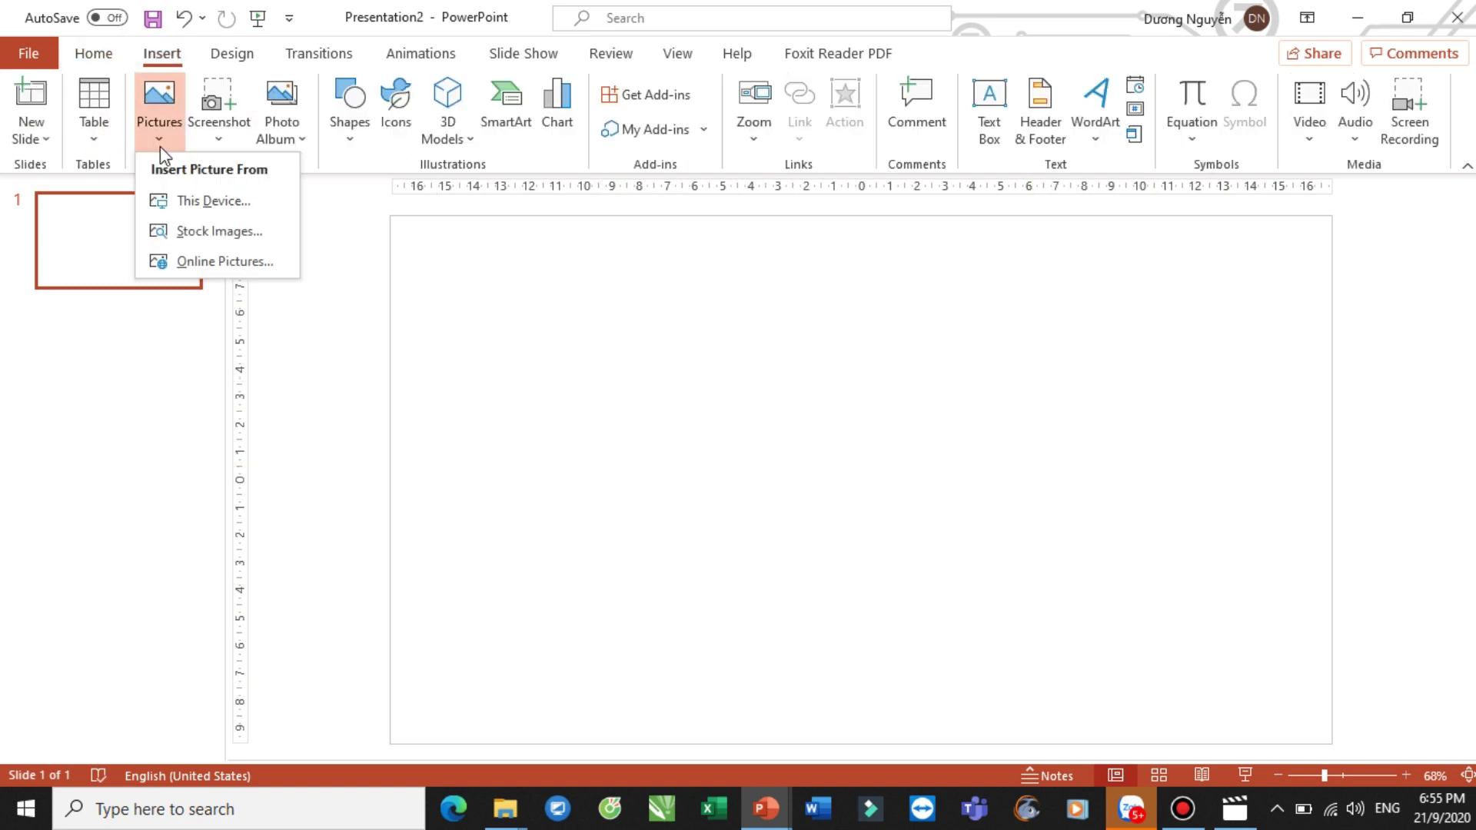
pyautogui.click(218, 205)
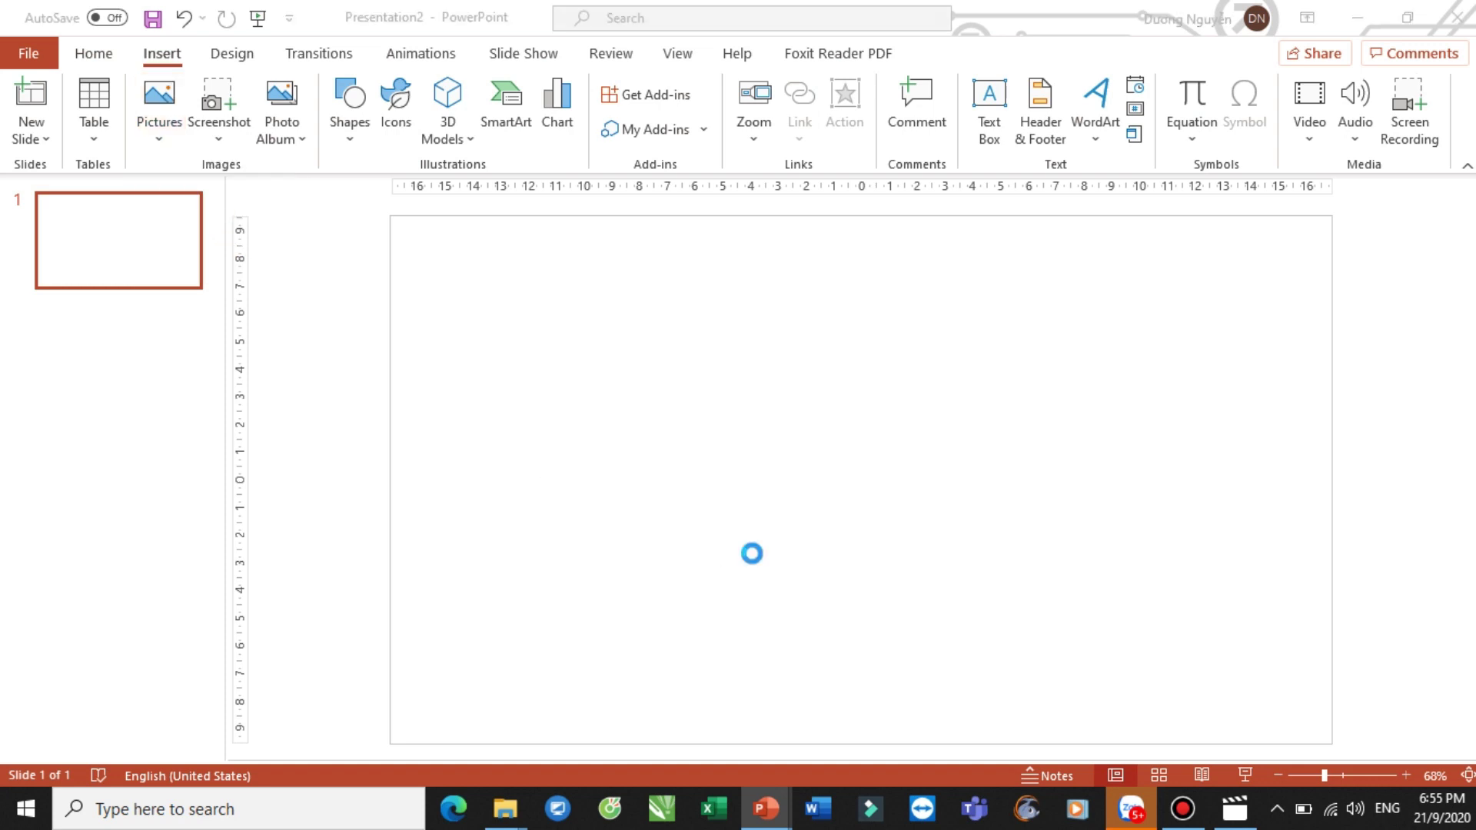
pyautogui.moveTo(797, 202); pyautogui.dragTo(690, 188)
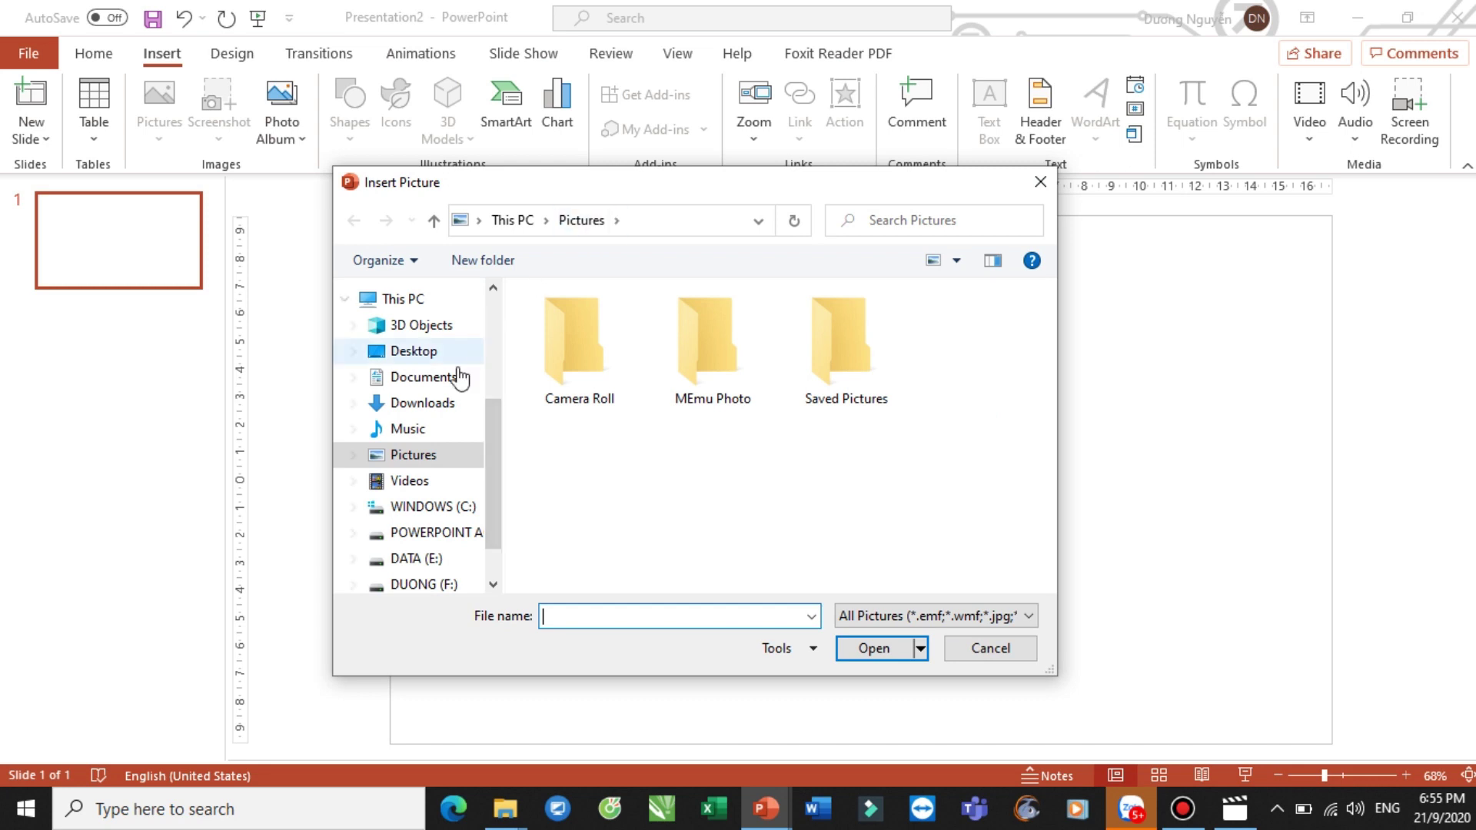
pyautogui.click(453, 403)
pyautogui.doubleClick(606, 388)
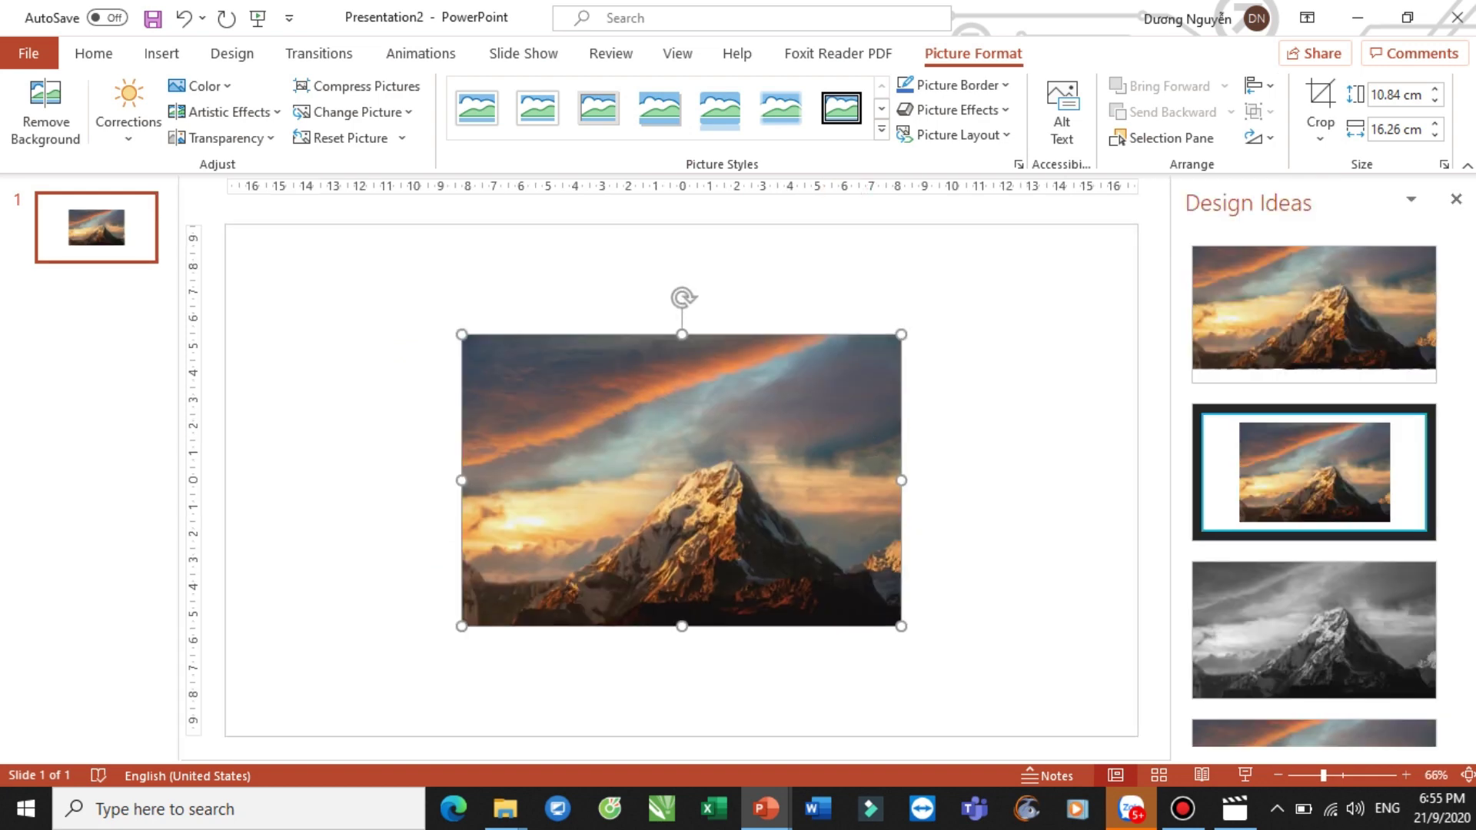
# Move the photo to the top-left corner and enlarge it to 19.16 × 28.73 cm
pyautogui.click(1455, 198)
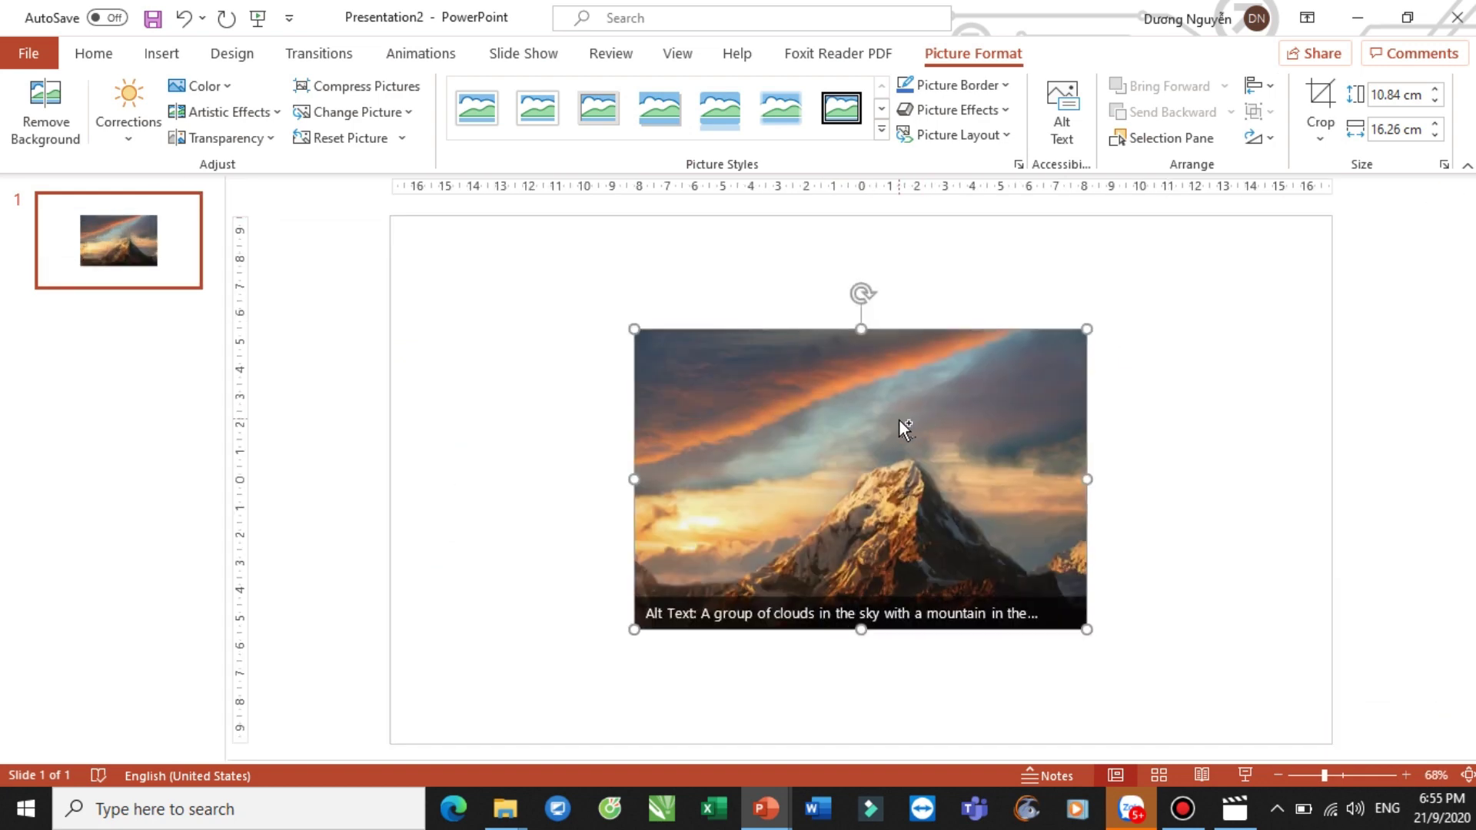
pyautogui.scroll(-2, 898, 418)
pyautogui.moveTo(840, 421); pyautogui.dragTo(685, 339)
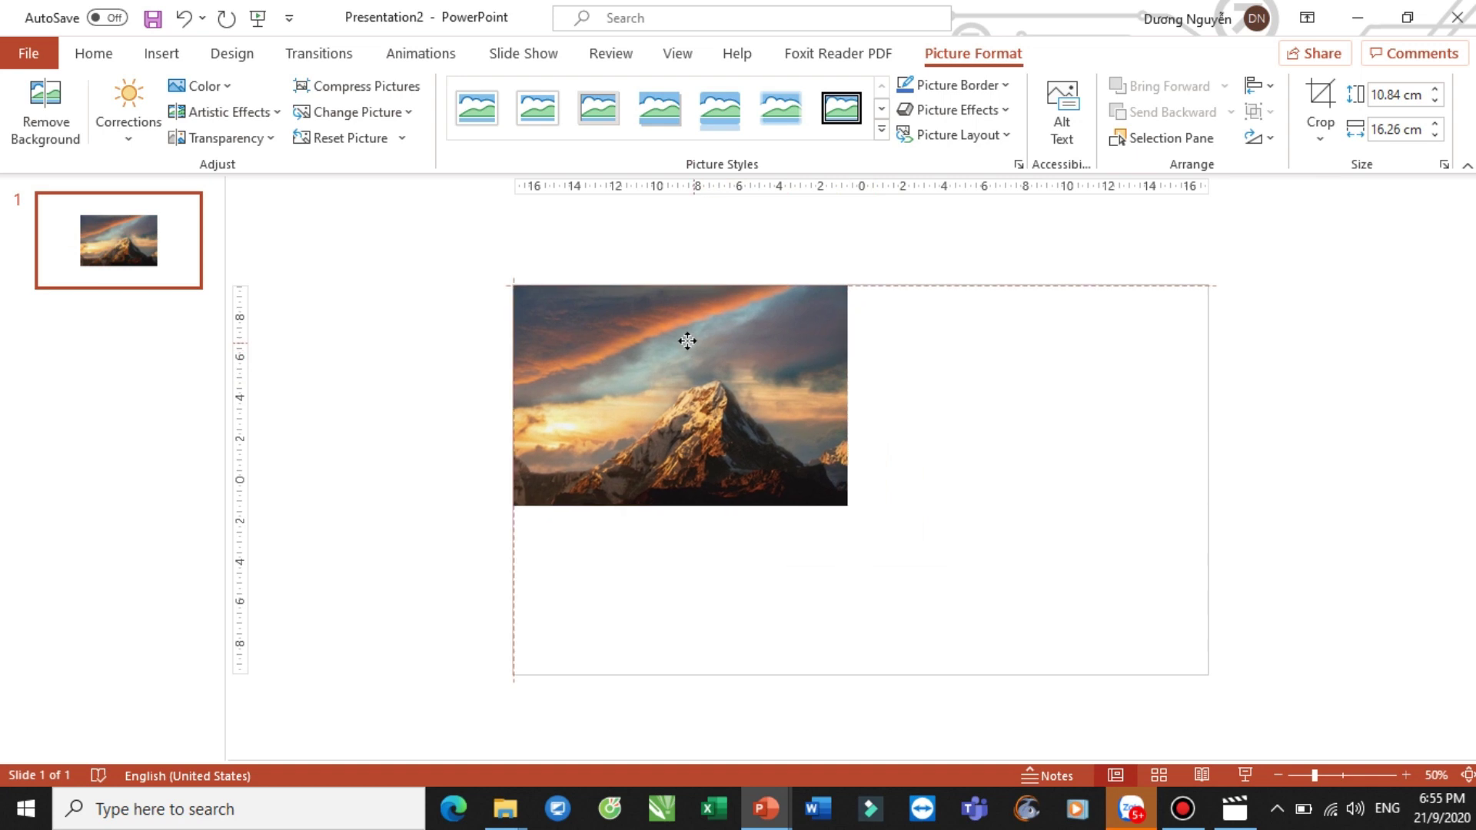
pyautogui.moveTo(851, 507); pyautogui.dragTo(1103, 633)
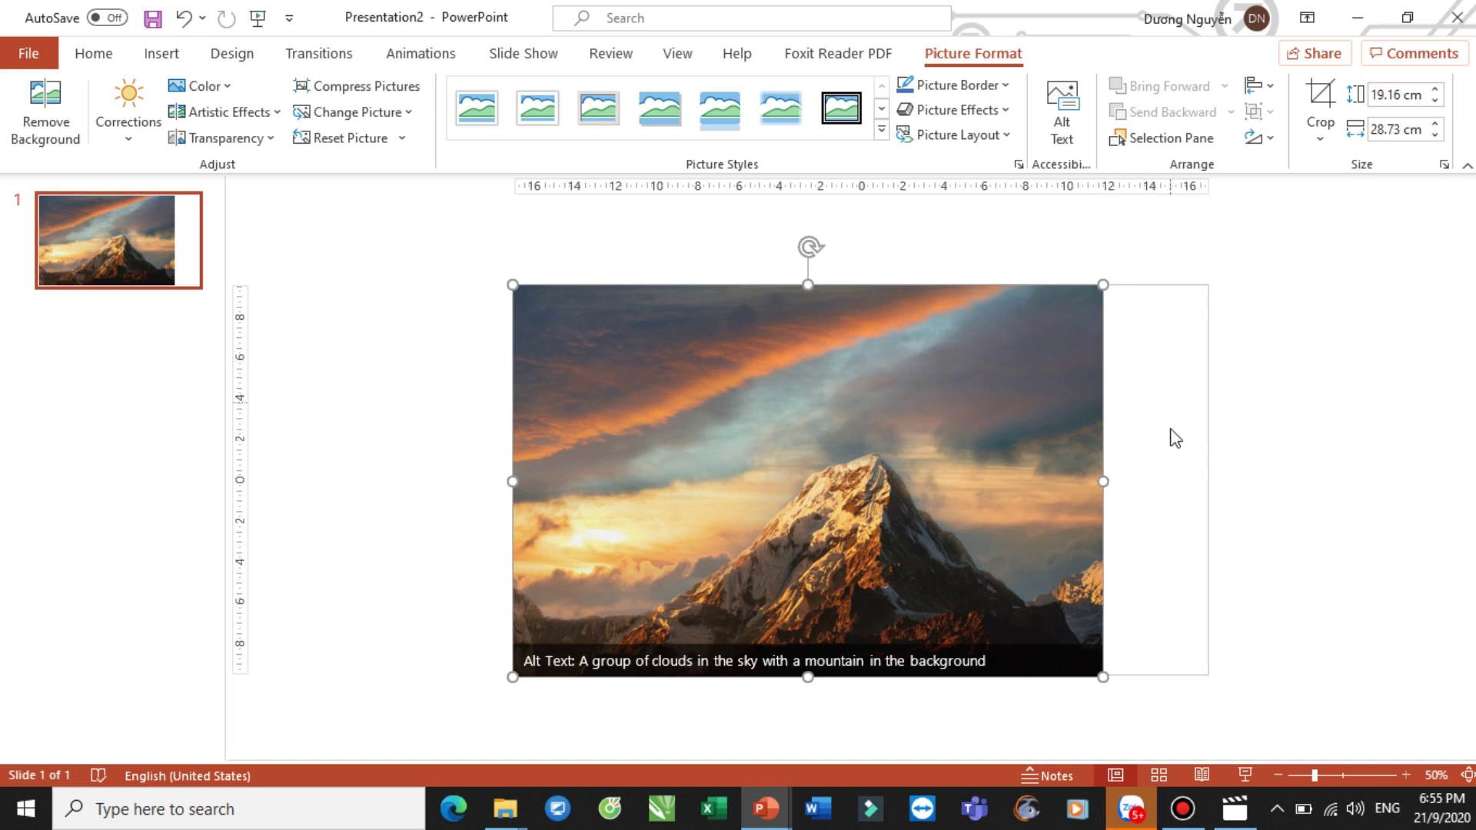
pyautogui.scroll(2, 1166, 427)
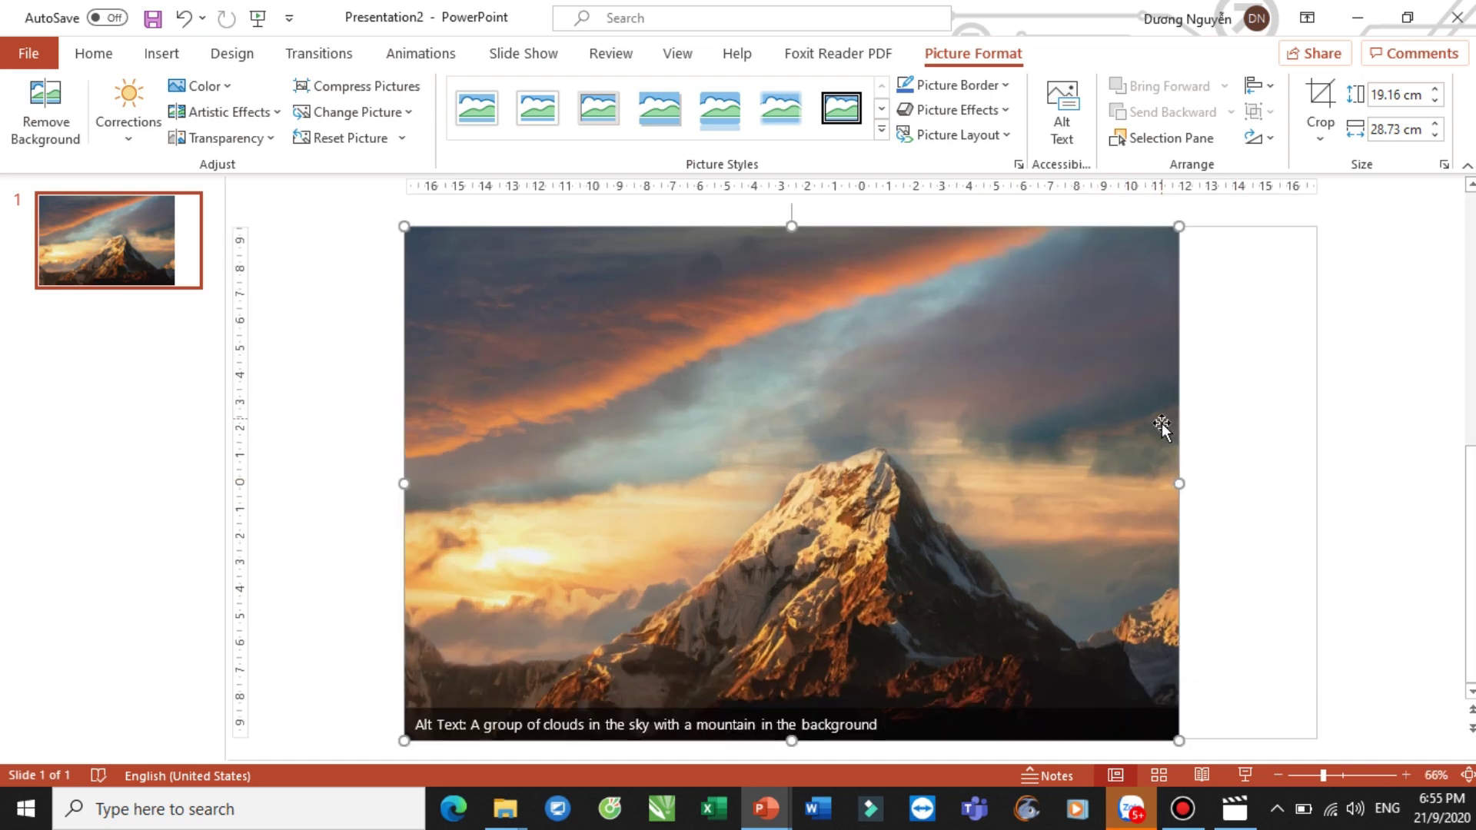
pyautogui.moveTo(1181, 485); pyautogui.dragTo(1311, 491)
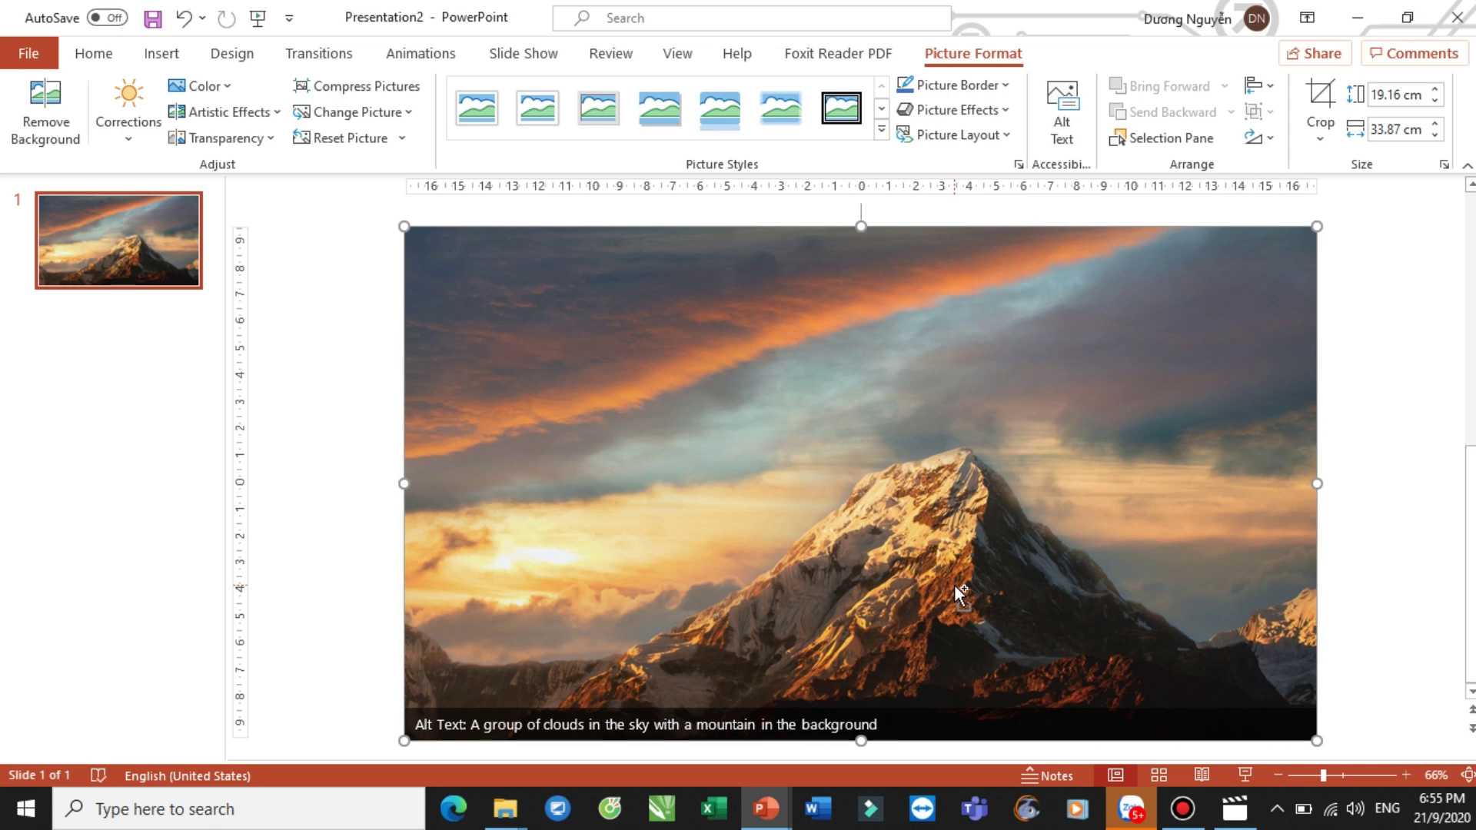
pyautogui.hotkey('ctrl', 'z')
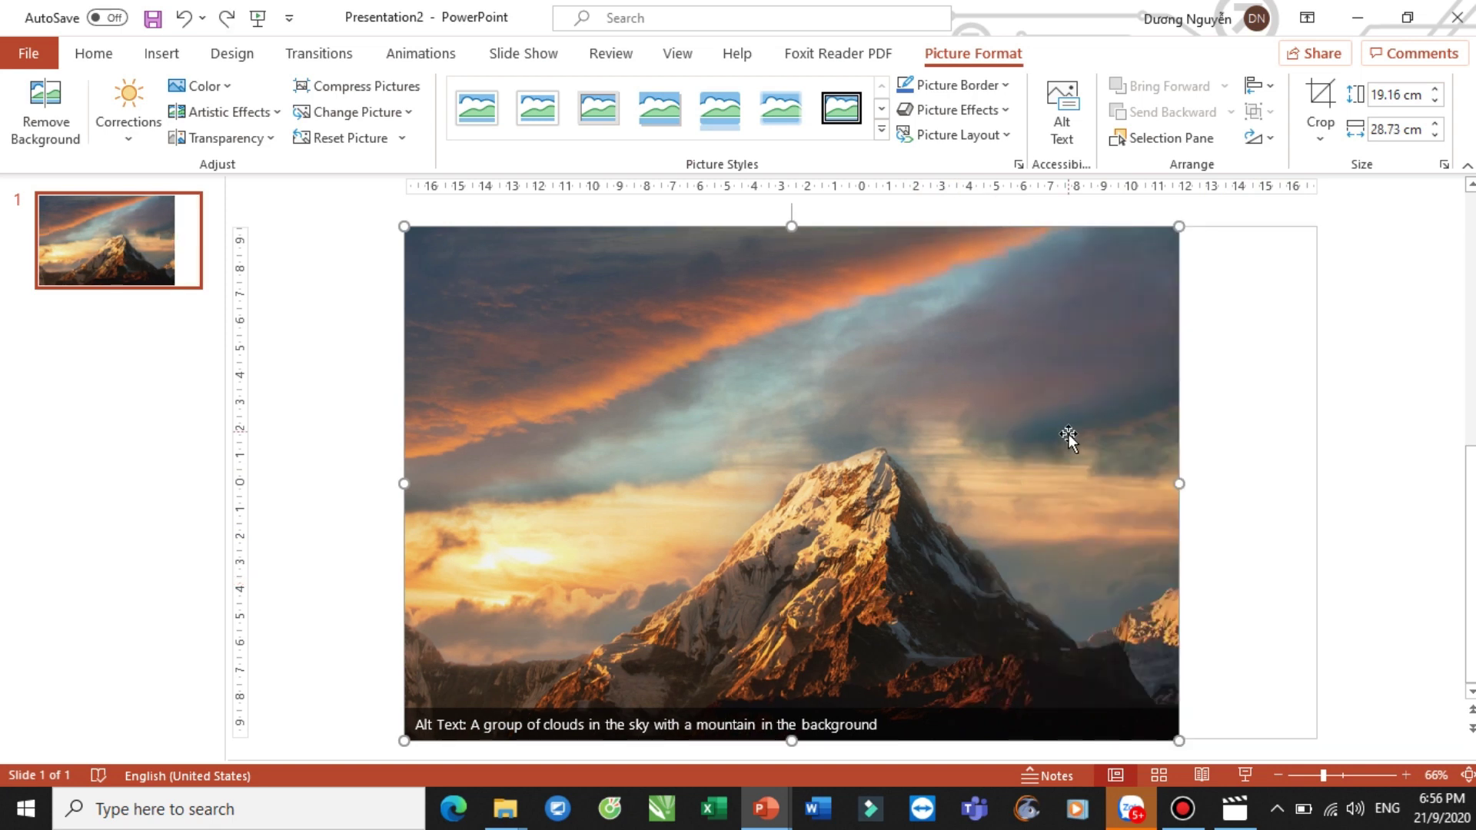
# Crop strips off the photo's left and top edges
pyautogui.click(1320, 107)
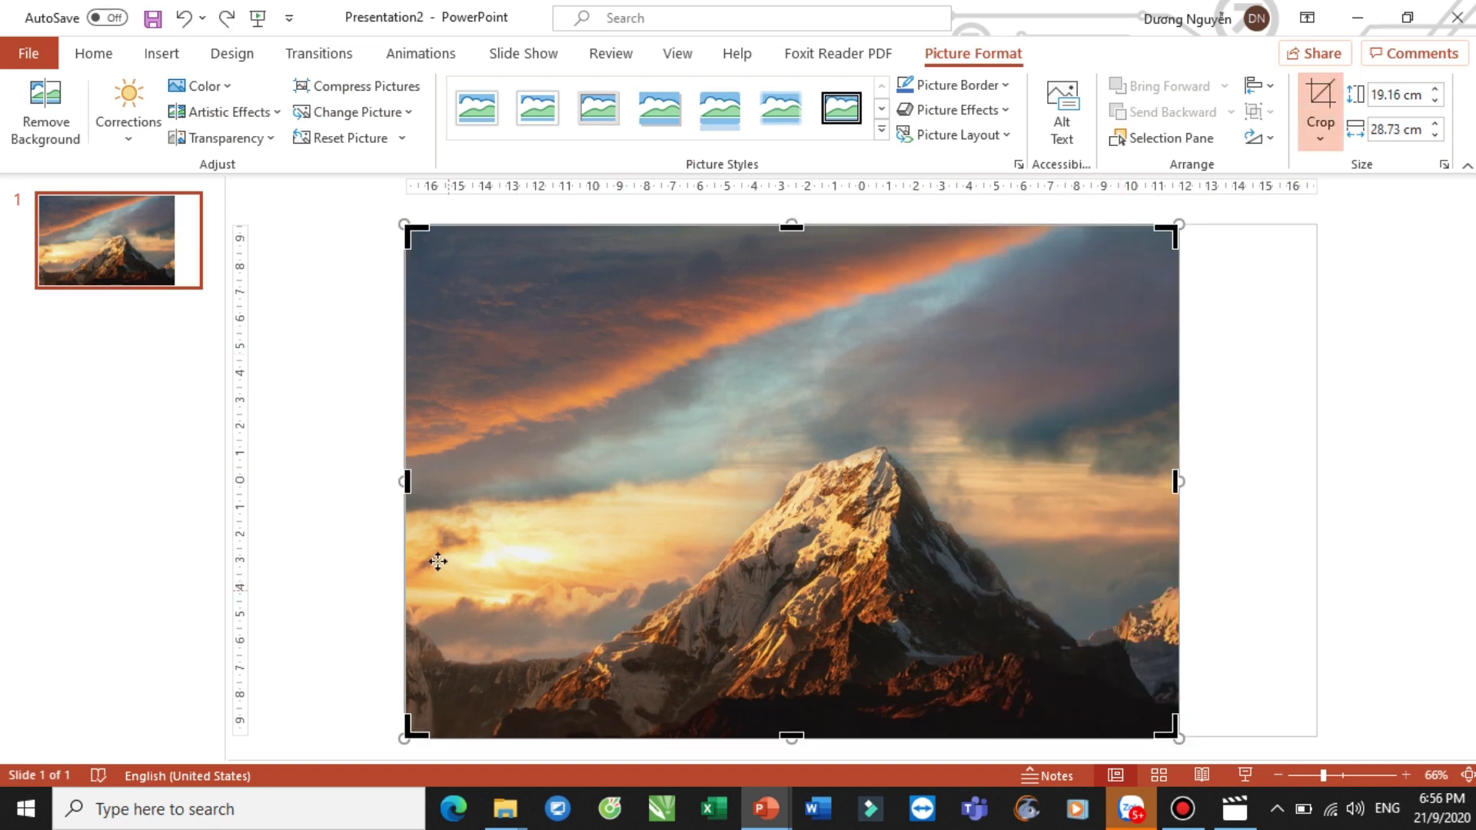
pyautogui.moveTo(421, 489); pyautogui.dragTo(510, 489)
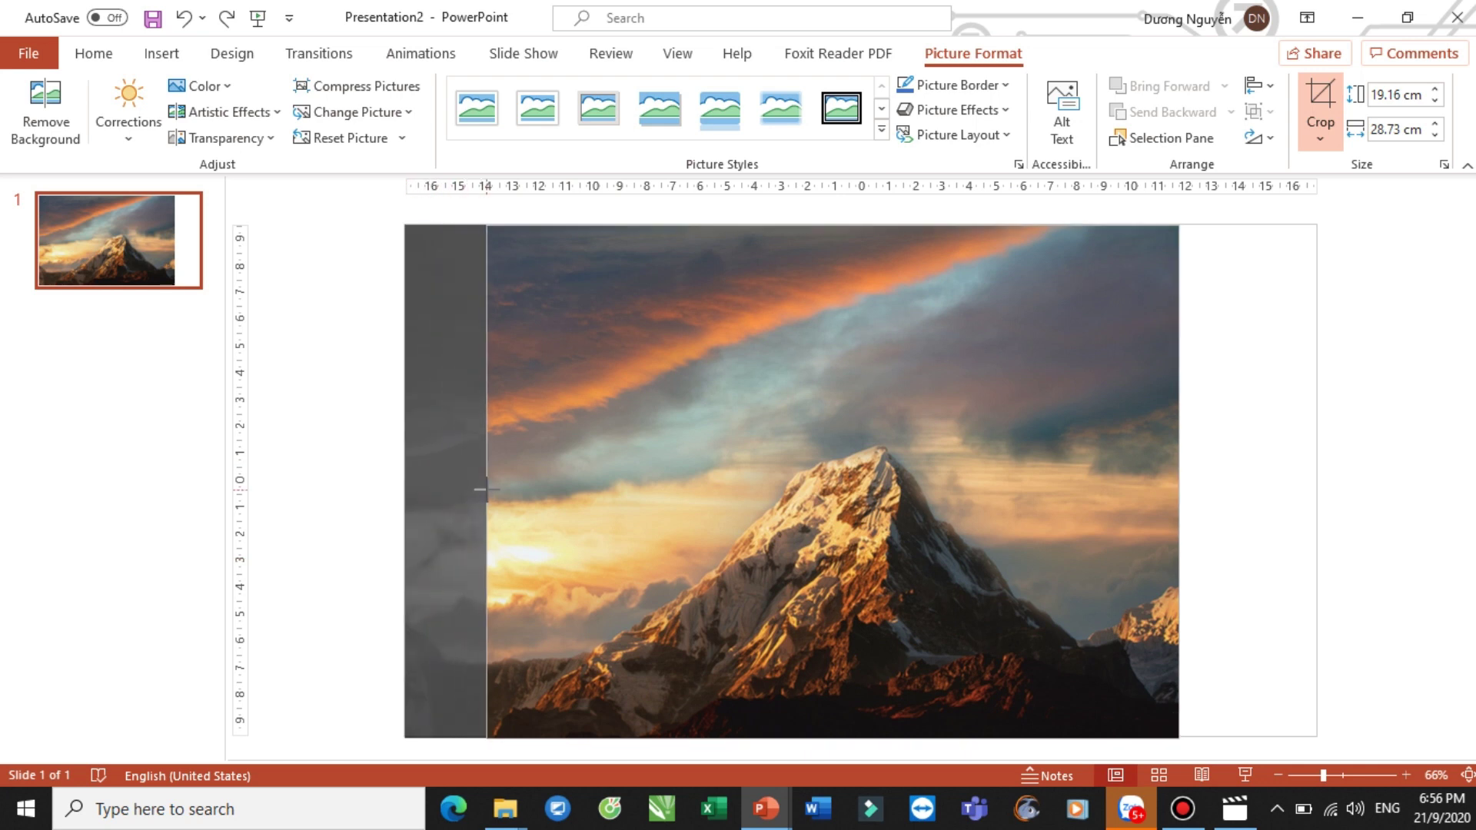
pyautogui.moveTo(845, 226); pyautogui.dragTo(842, 308)
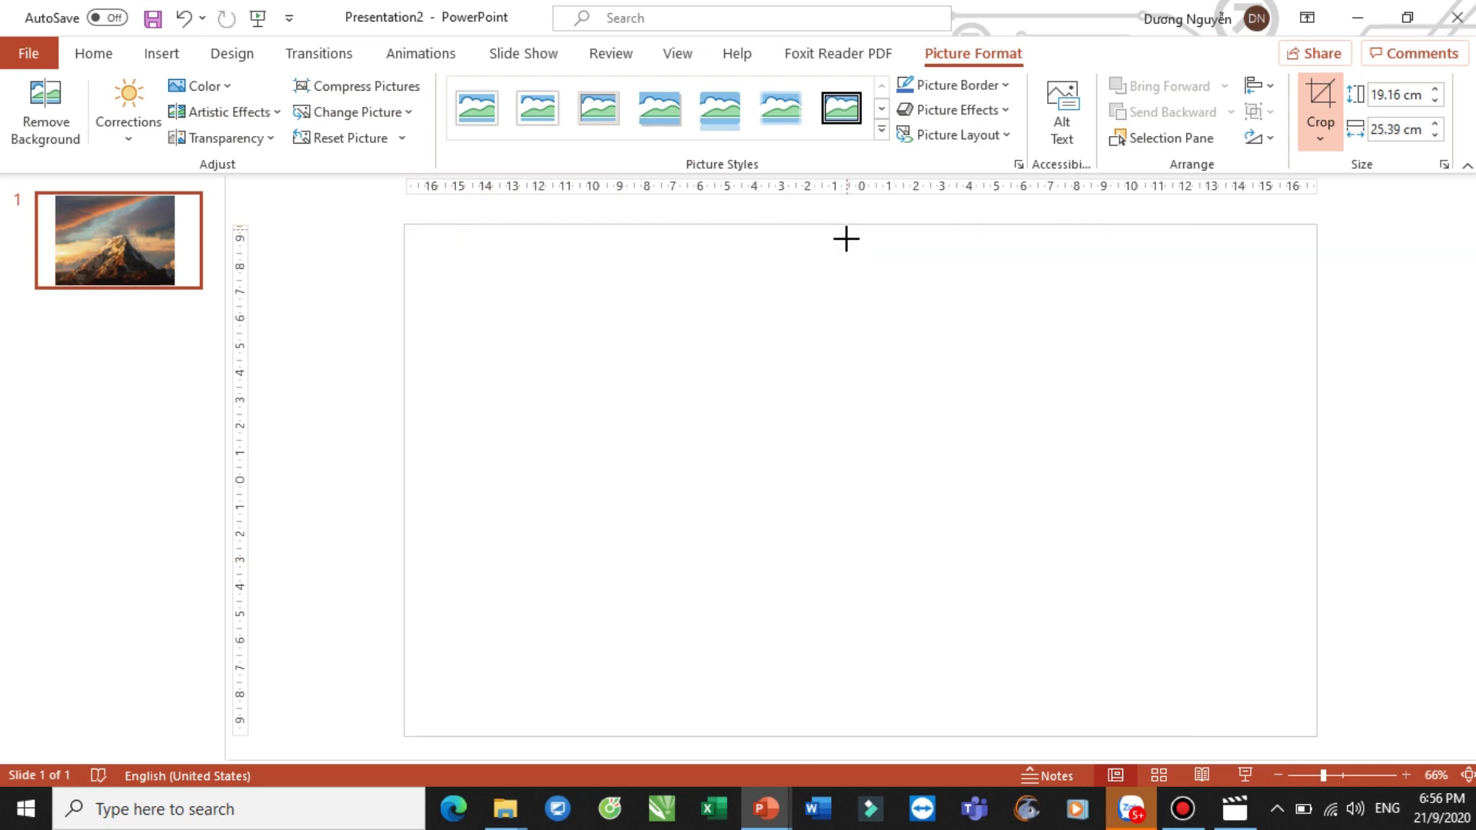
pyautogui.click(1341, 477)
# Move the cropped photo to the top-left corner and resize it to fill the slide at 19.05 × 33.87 cm
pyautogui.moveTo(875, 456); pyautogui.dragTo(784, 372)
pyautogui.keyDown('ctrl'); pyautogui.scroll(-2, 906, 415); pyautogui.keyUp('ctrl')
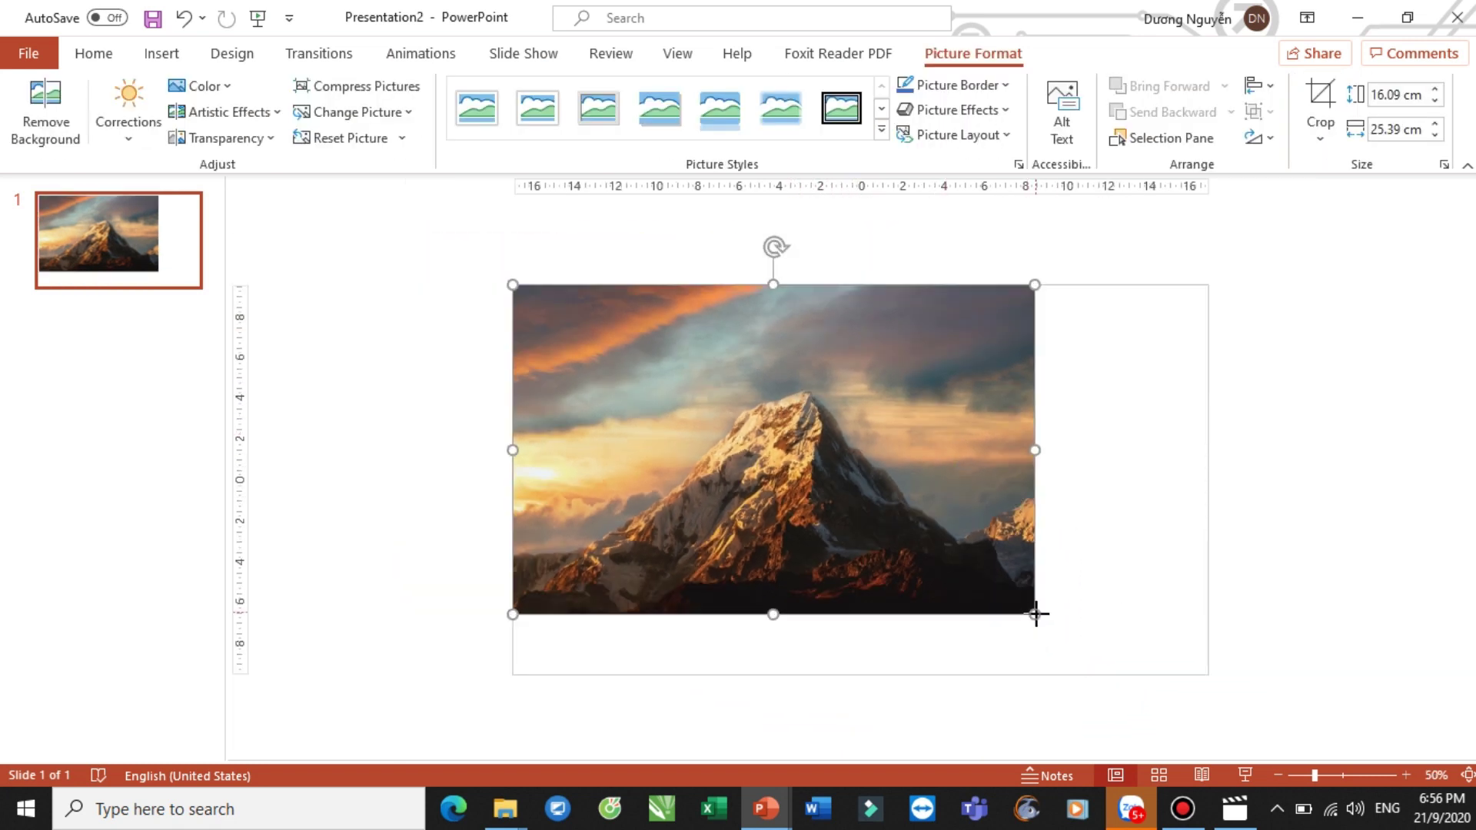
pyautogui.moveTo(1035, 614); pyautogui.dragTo(1130, 675)
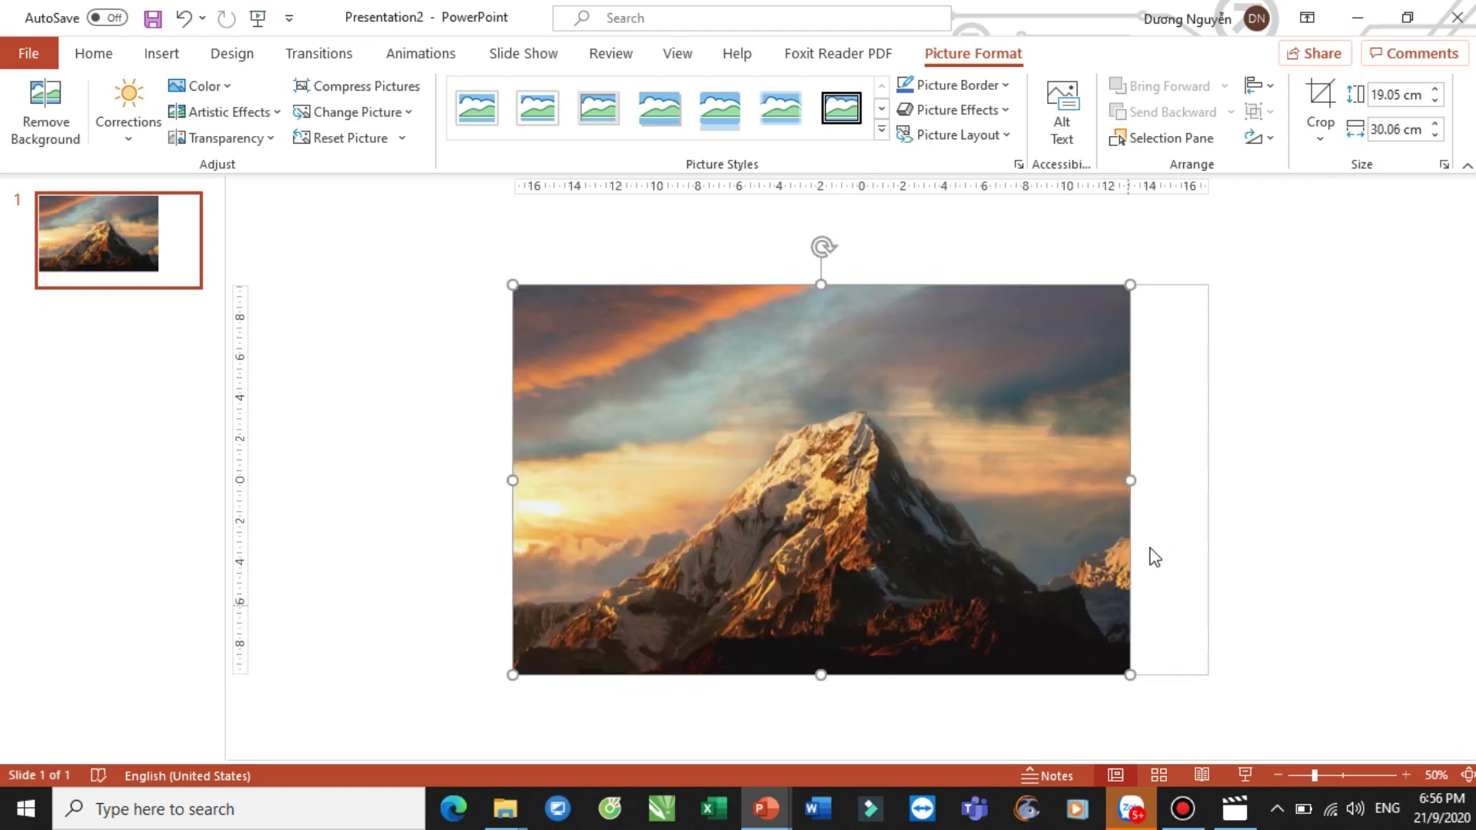
pyautogui.moveTo(1130, 481); pyautogui.dragTo(1208, 481)
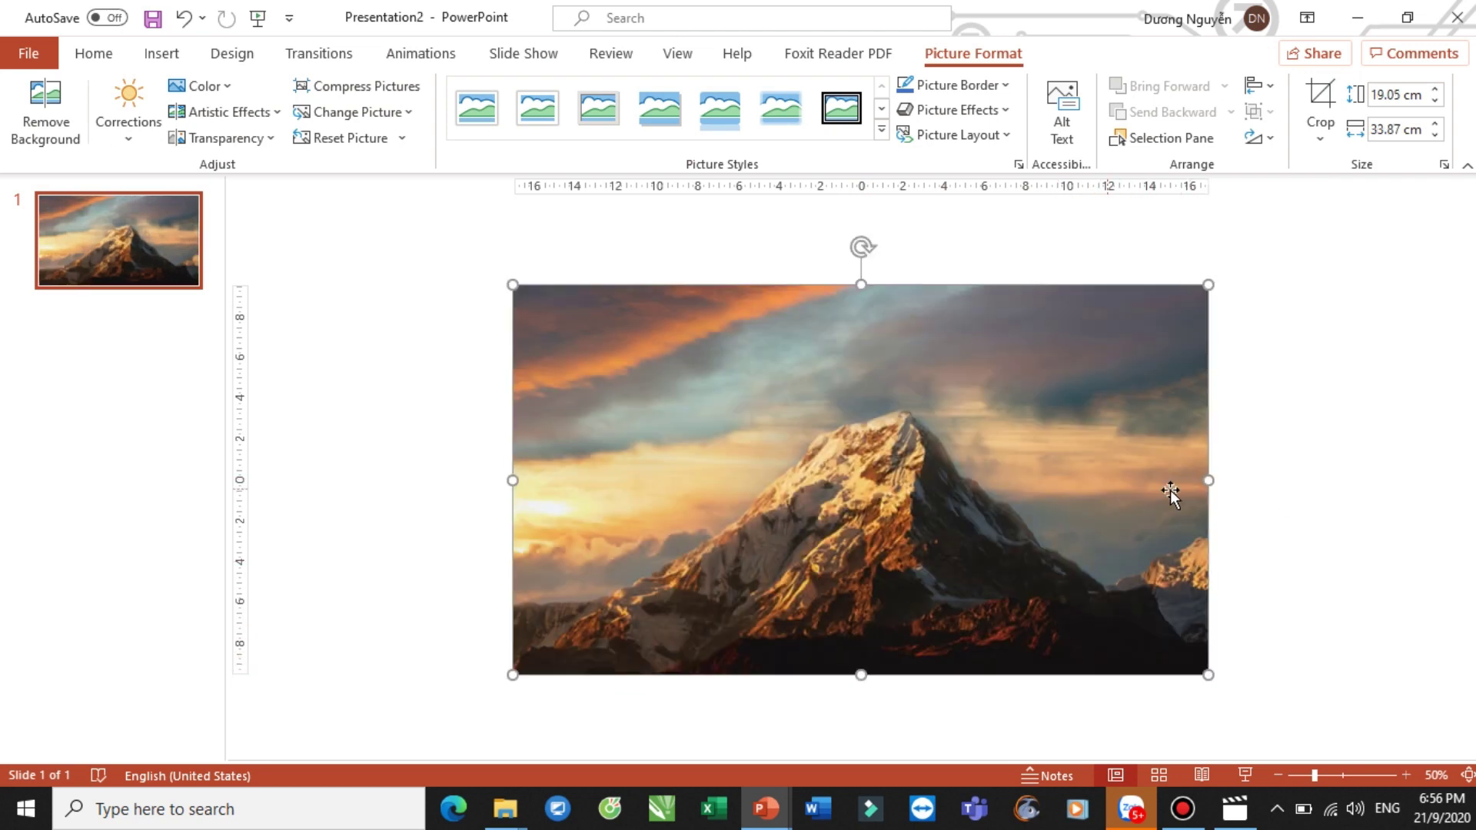
pyautogui.click(1242, 507)
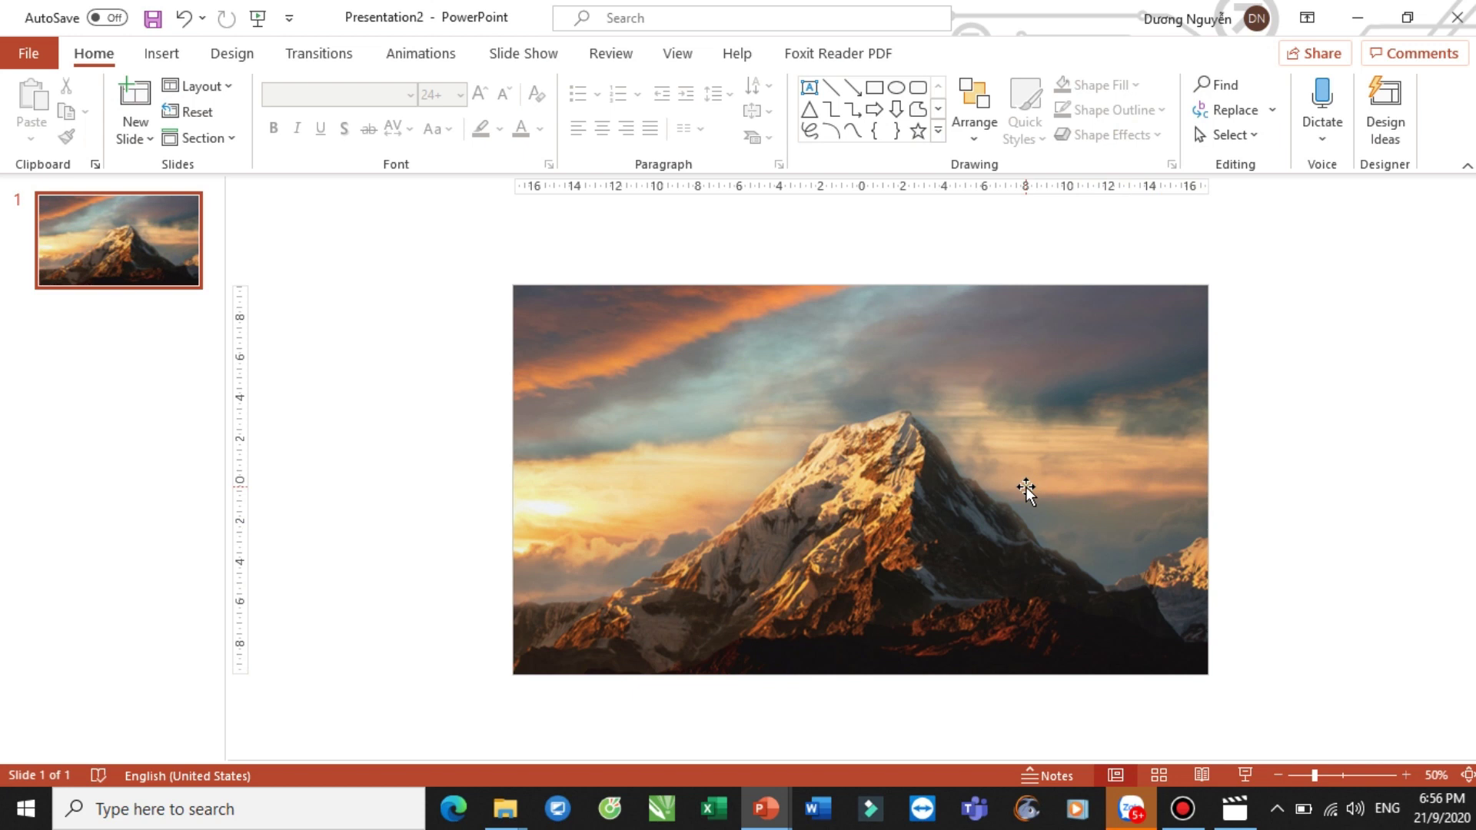
# Copy the cloud overlay from slide 1 of the original deck and paste it into Presentation2
pyautogui.click(766, 806)
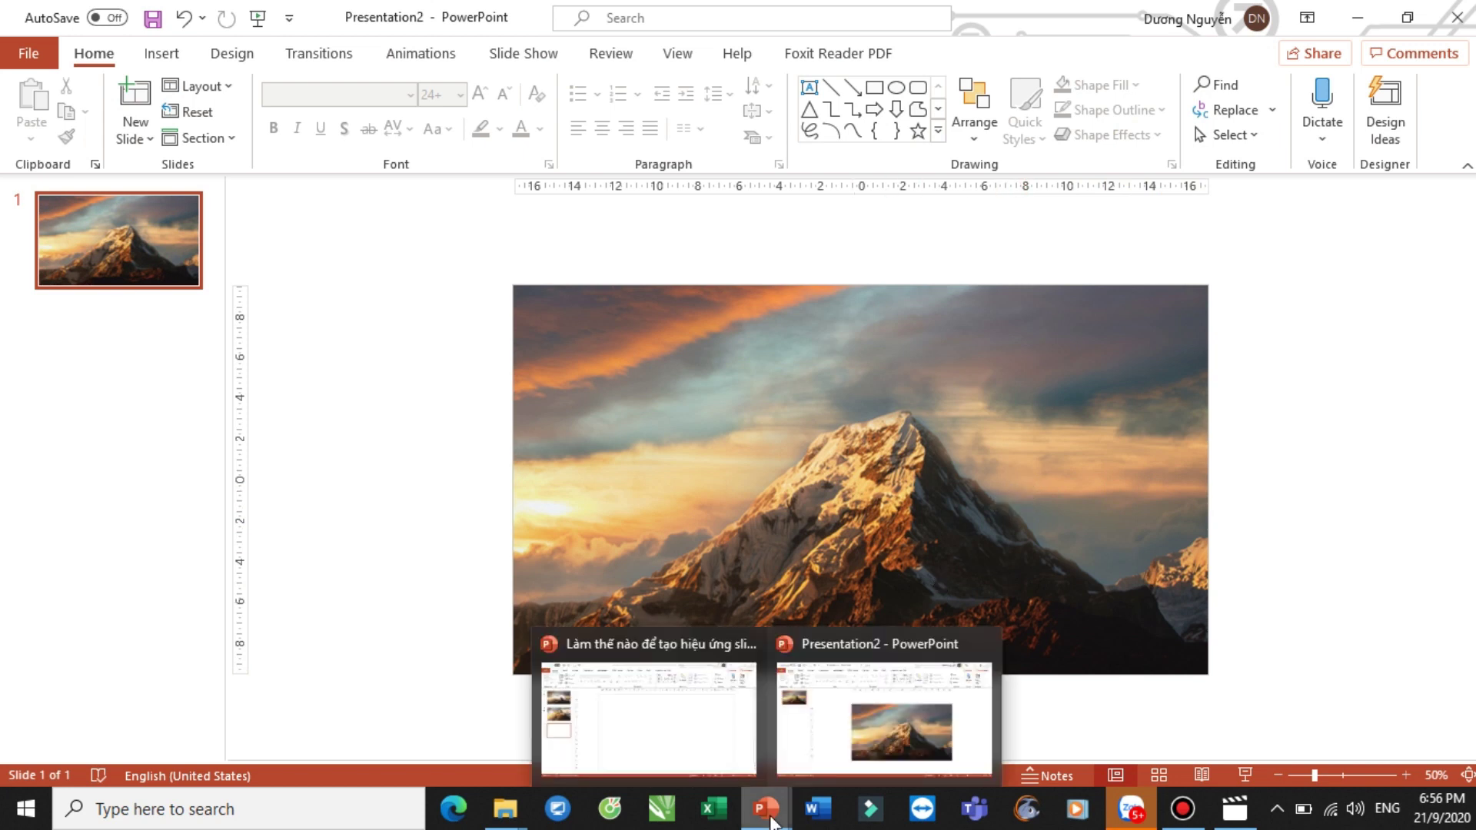
pyautogui.click(705, 737)
pyautogui.click(85, 335)
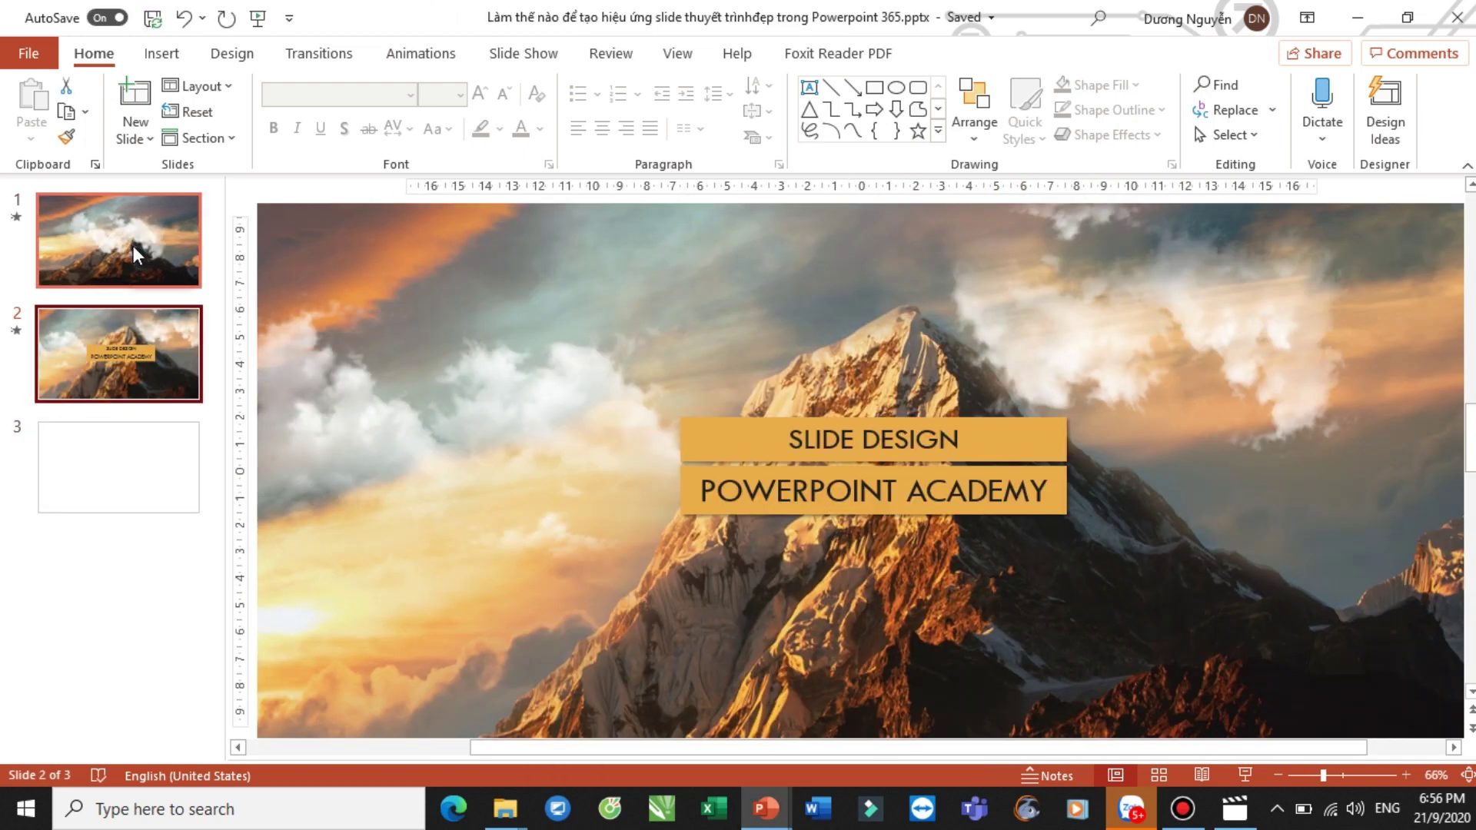
pyautogui.click(316, 295)
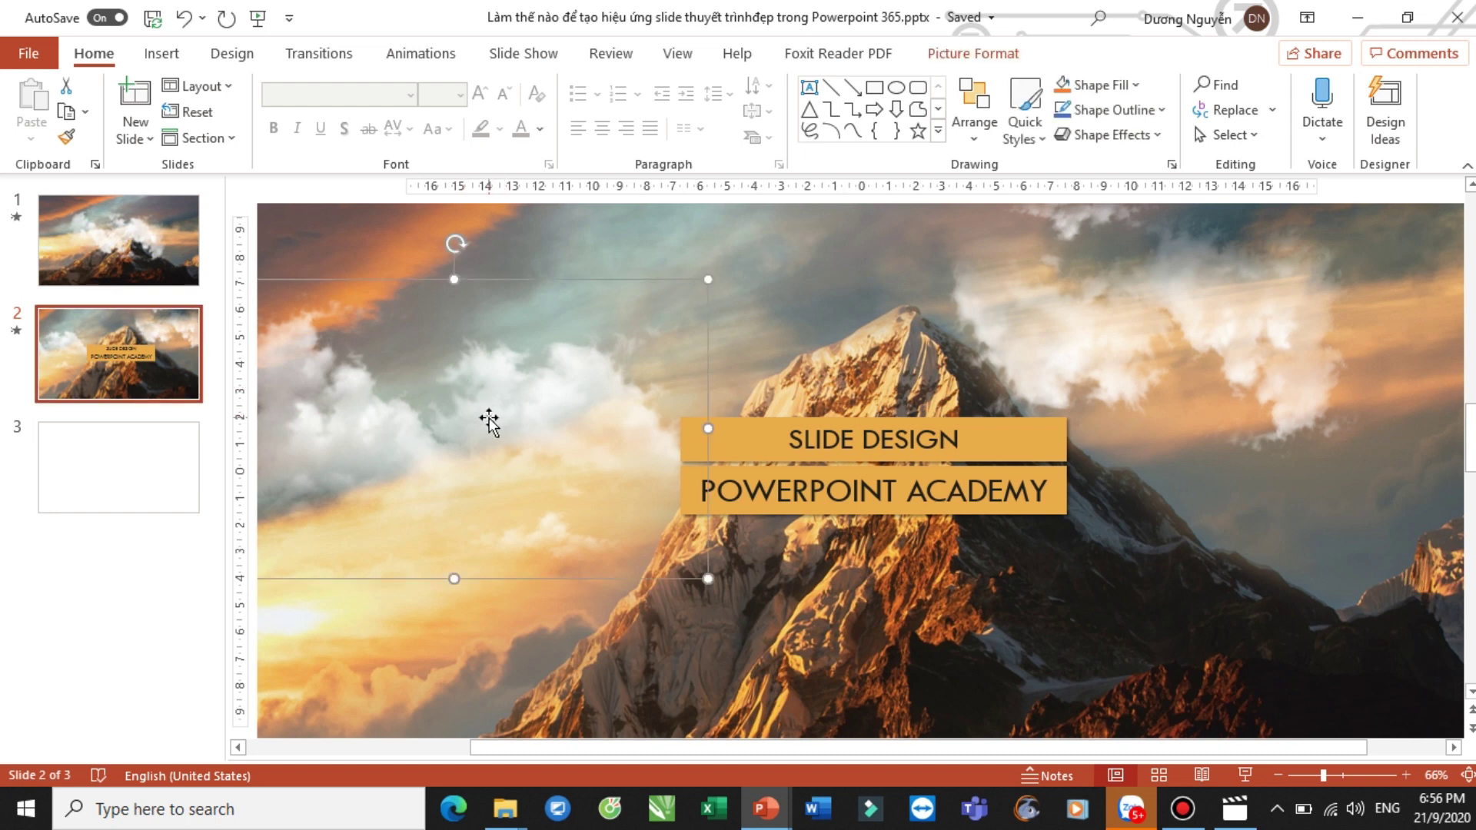
pyautogui.click(109, 242)
pyautogui.click(644, 416)
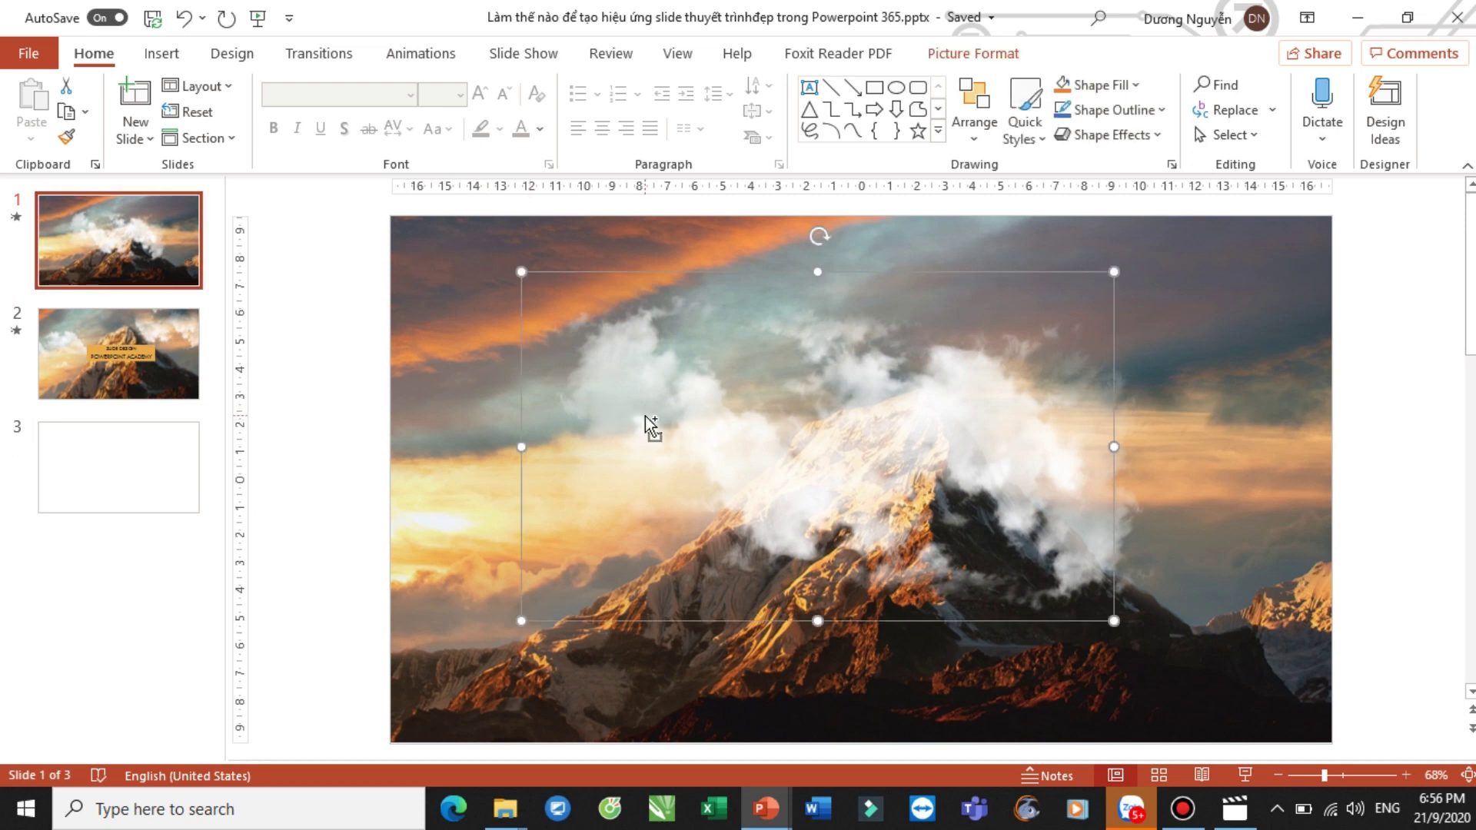
pyautogui.hotkey('ctrl', 'c')
pyautogui.click(865, 739)
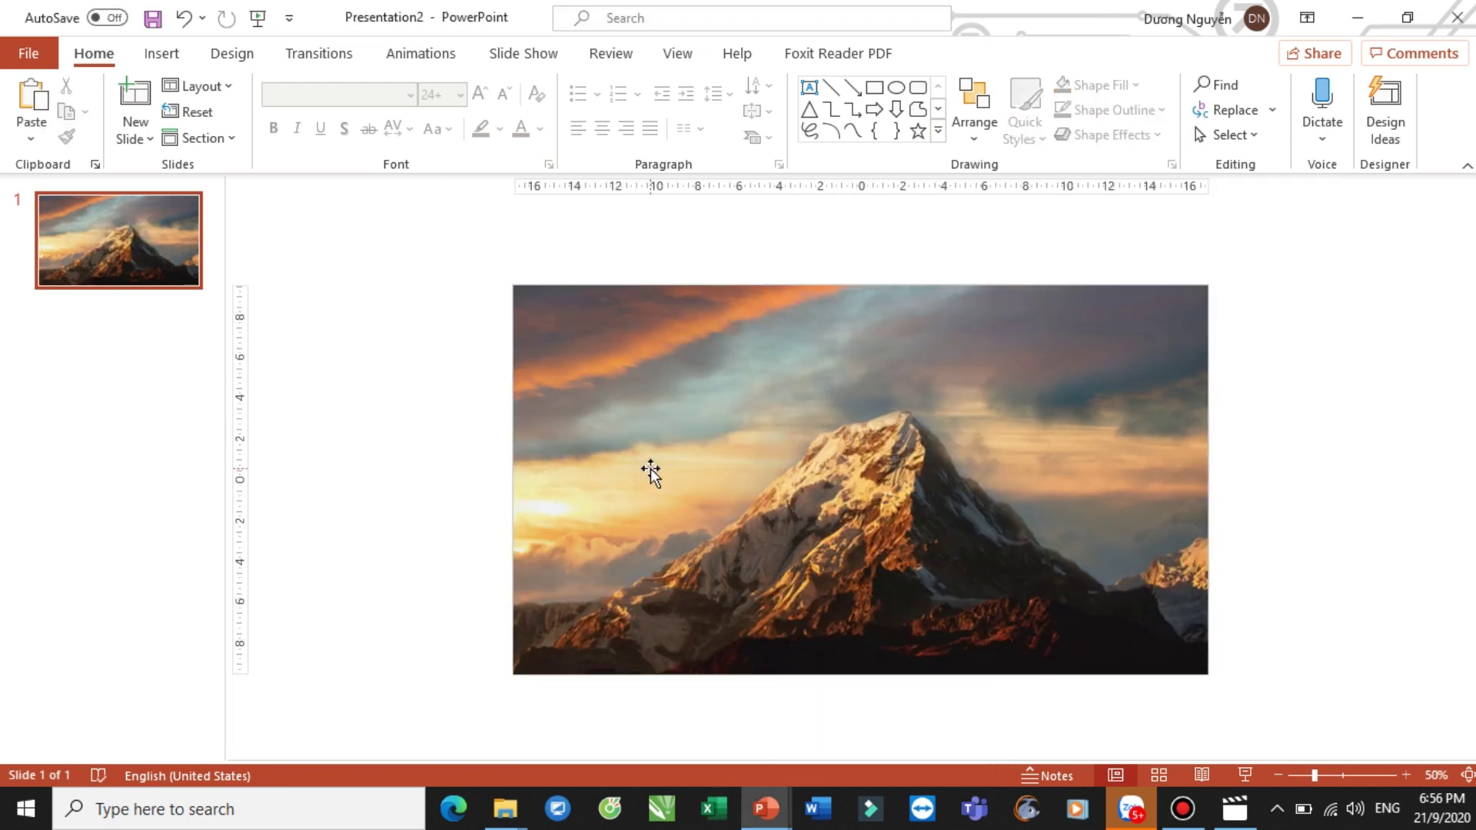
pyautogui.hotkey('ctrl', 'v')
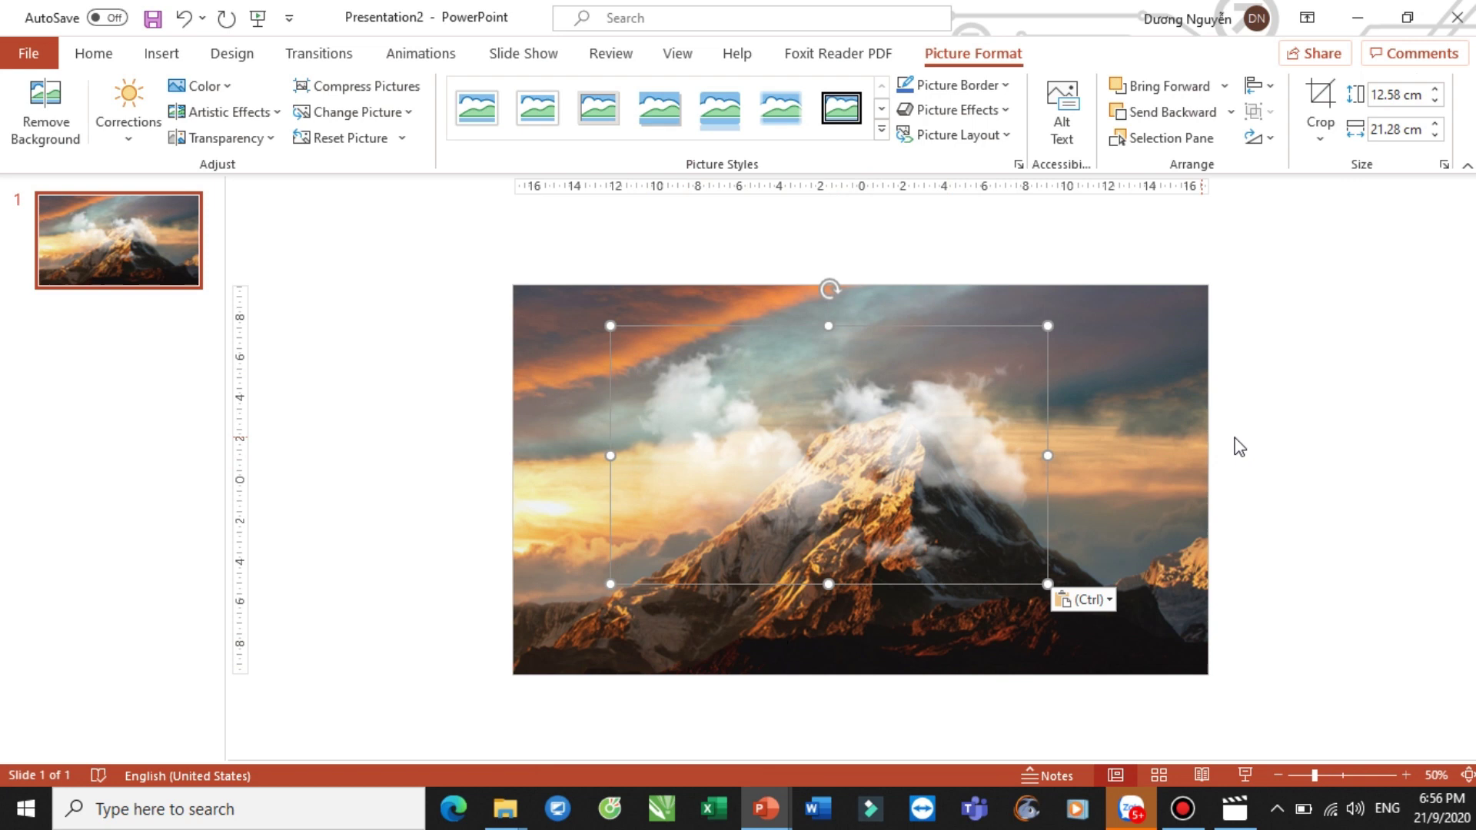
# Drag the pasted cloud picture toward the upper left of the slide
pyautogui.click(1239, 446)
pyautogui.moveTo(975, 441); pyautogui.dragTo(1025, 435)
pyautogui.click(1301, 446)
pyautogui.click(1011, 445)
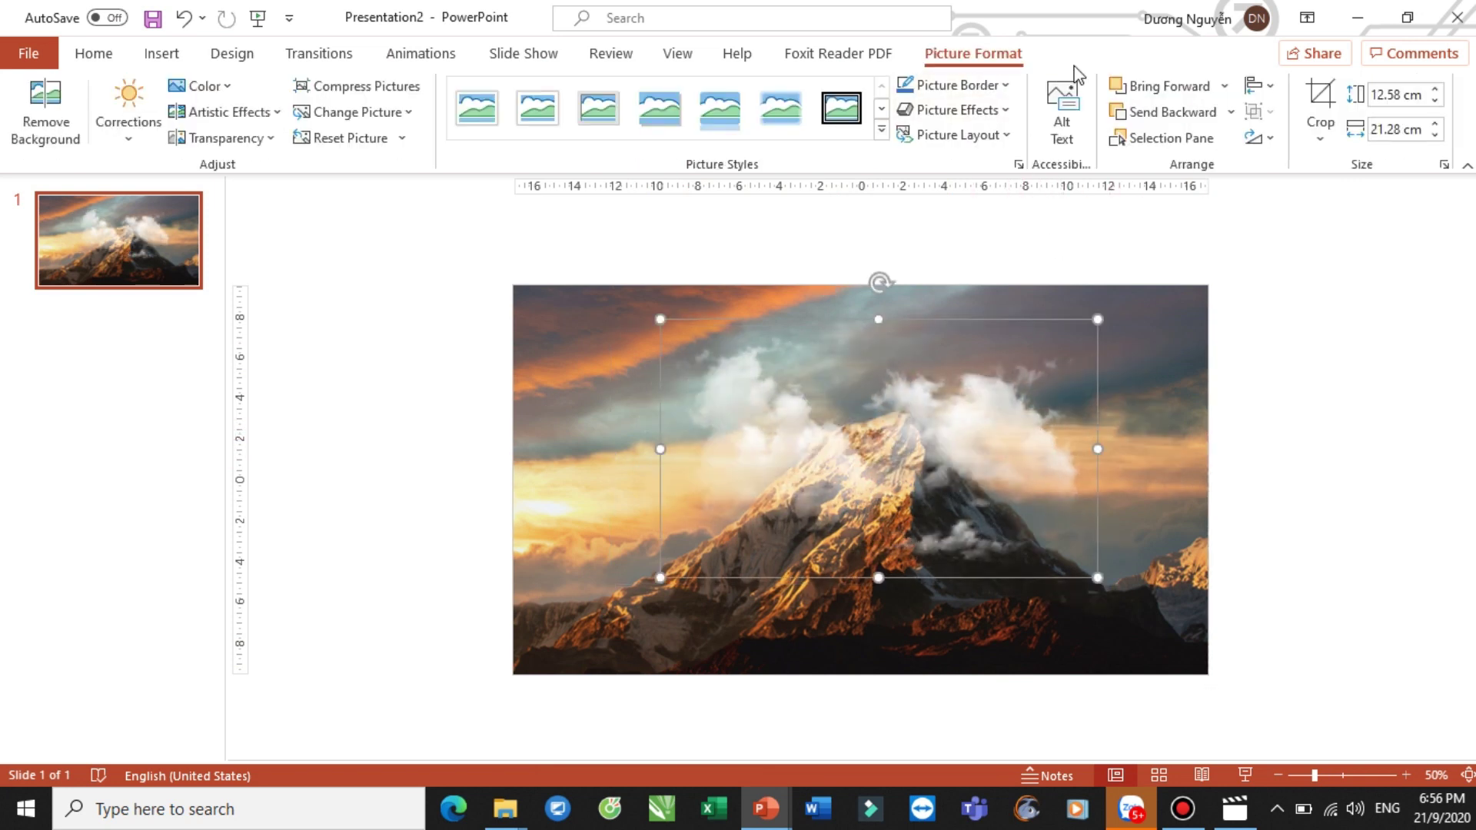
pyautogui.click(1142, 439)
pyautogui.click(1022, 446)
pyautogui.moveTo(1022, 446)
pyautogui.mouseDown()
pyautogui.moveTo(968, 433)
pyautogui.moveTo(884, 375)
pyautogui.moveTo(815, 367)
pyautogui.mouseUp()
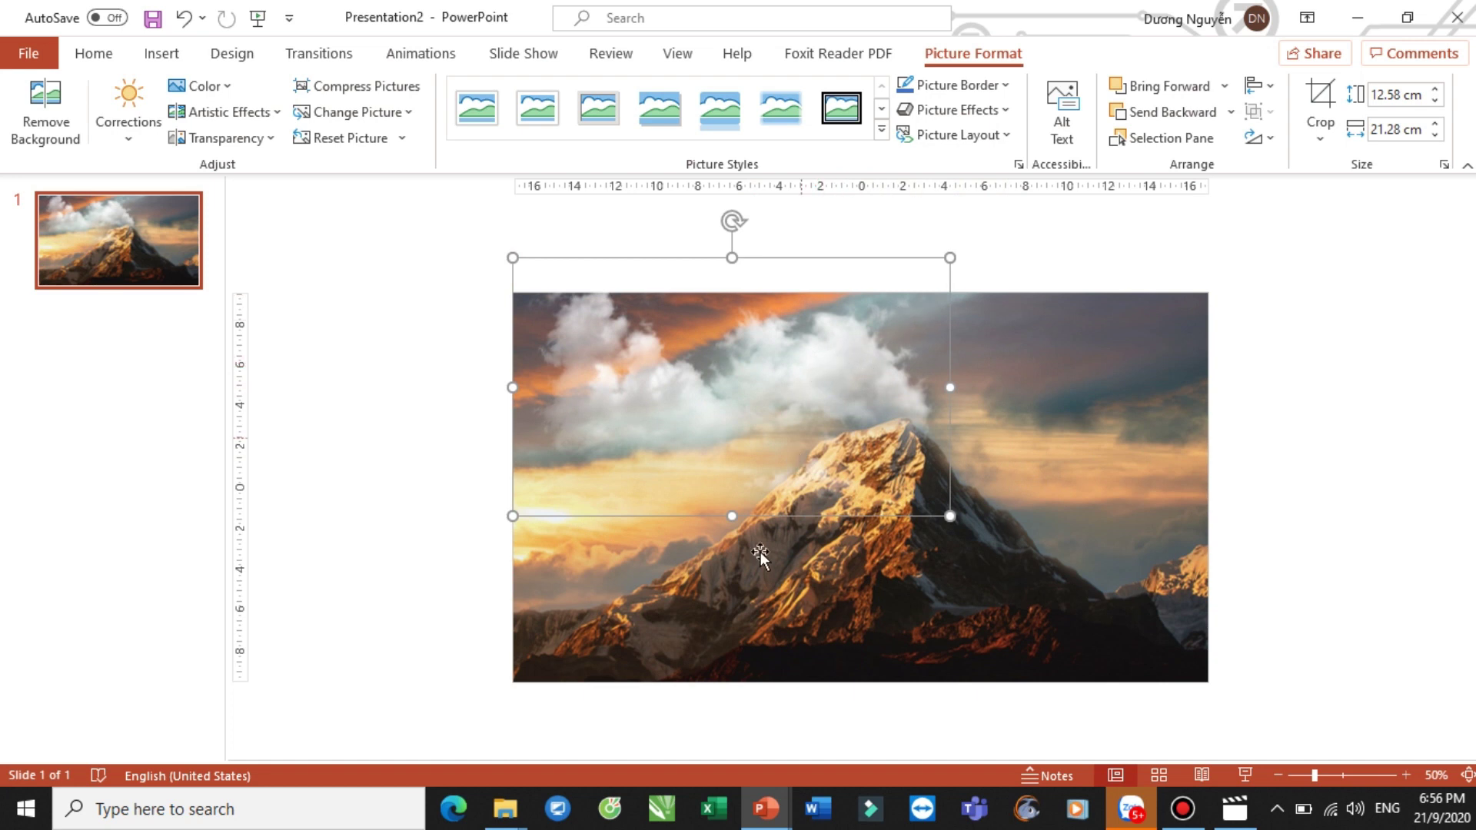
# Check the cloud placement in the finished example presentation
pyautogui.click(693, 730)
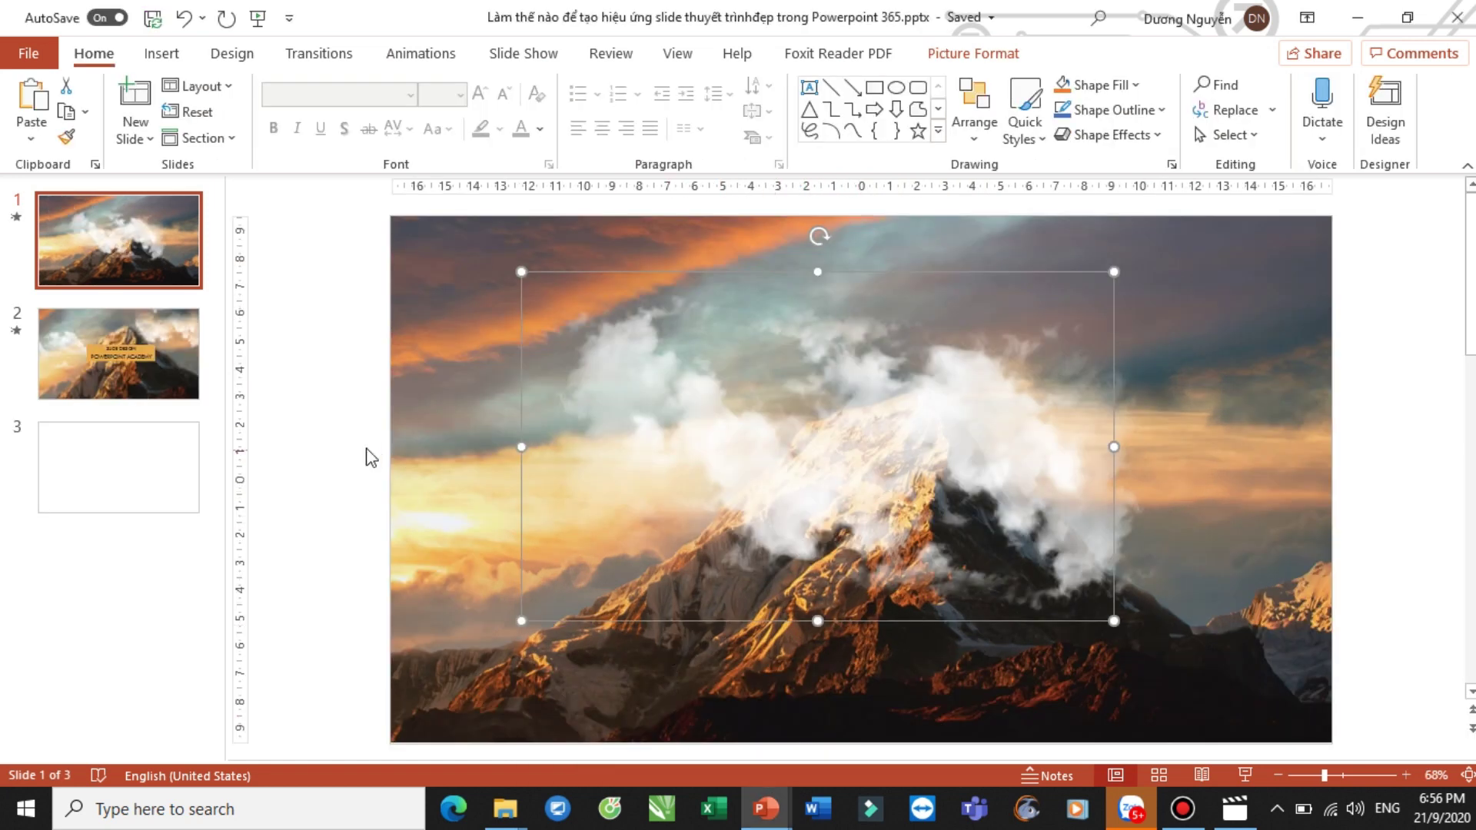
pyautogui.click(803, 455)
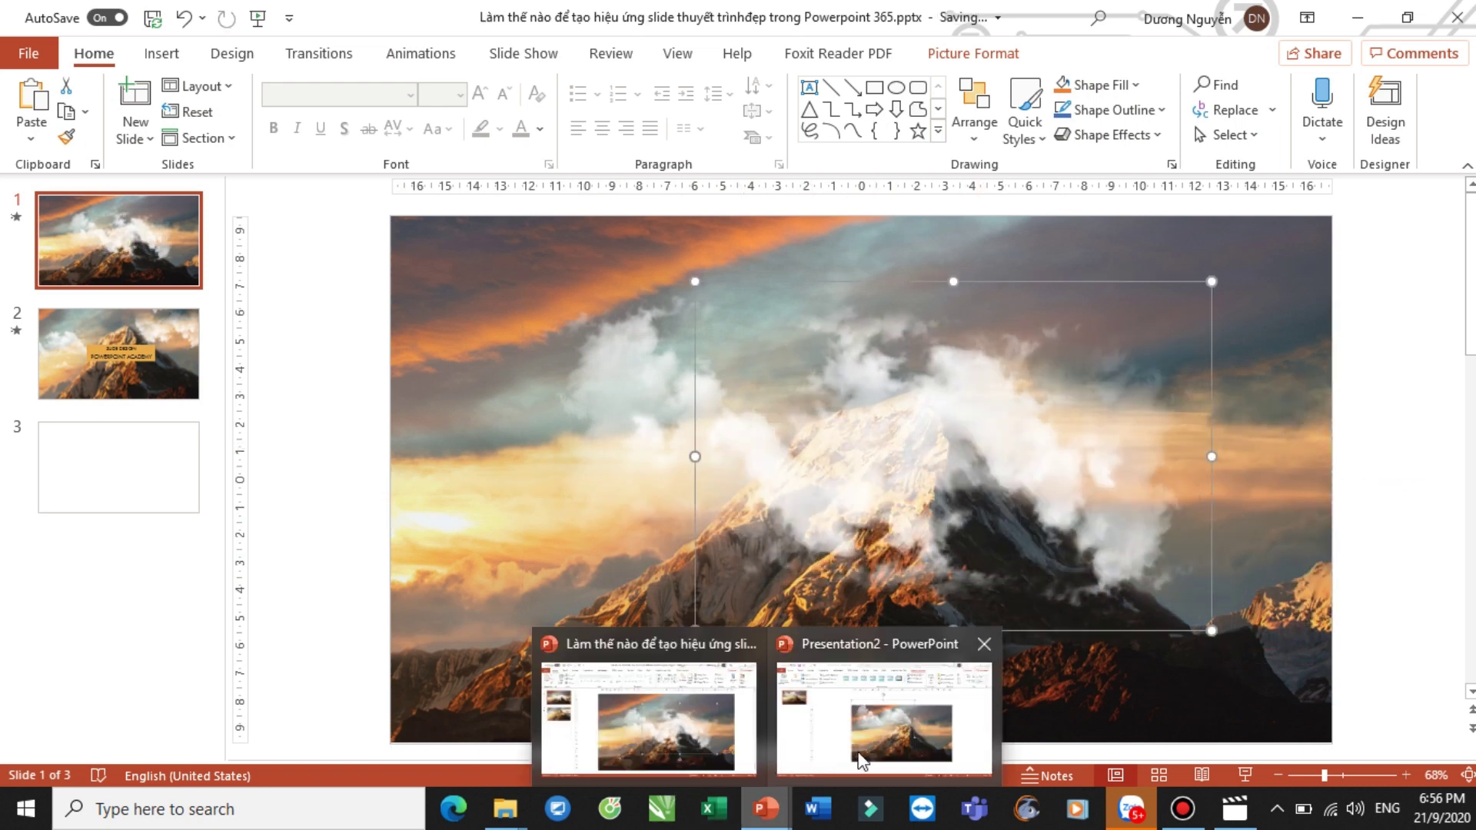
pyautogui.moveTo(765, 808)
pyautogui.click(911, 736)
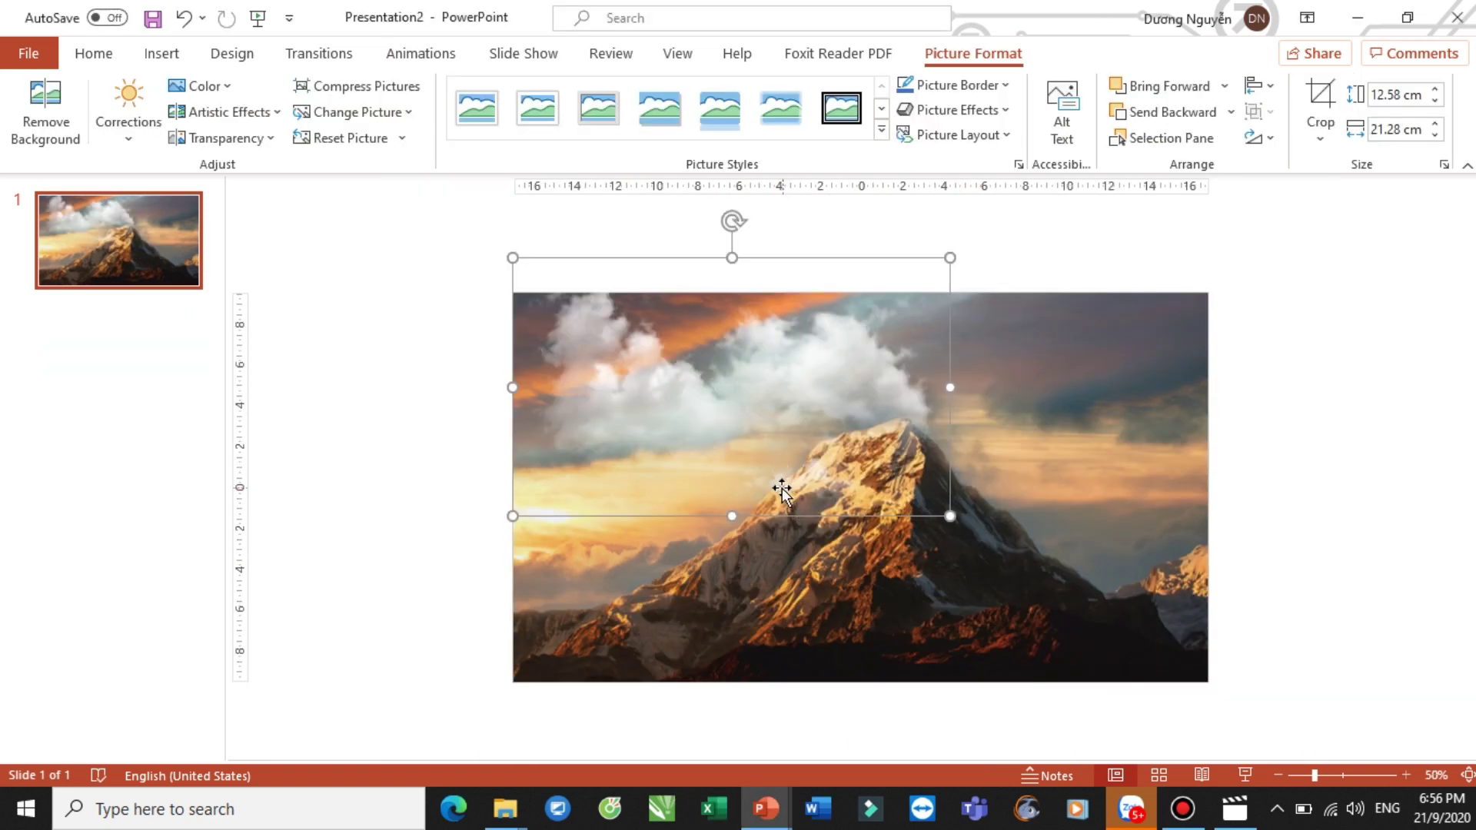
# Shrink the clouds from a corner and drape them over the summit at the slide's top edge
pyautogui.moveTo(643, 366); pyautogui.dragTo(901, 426)
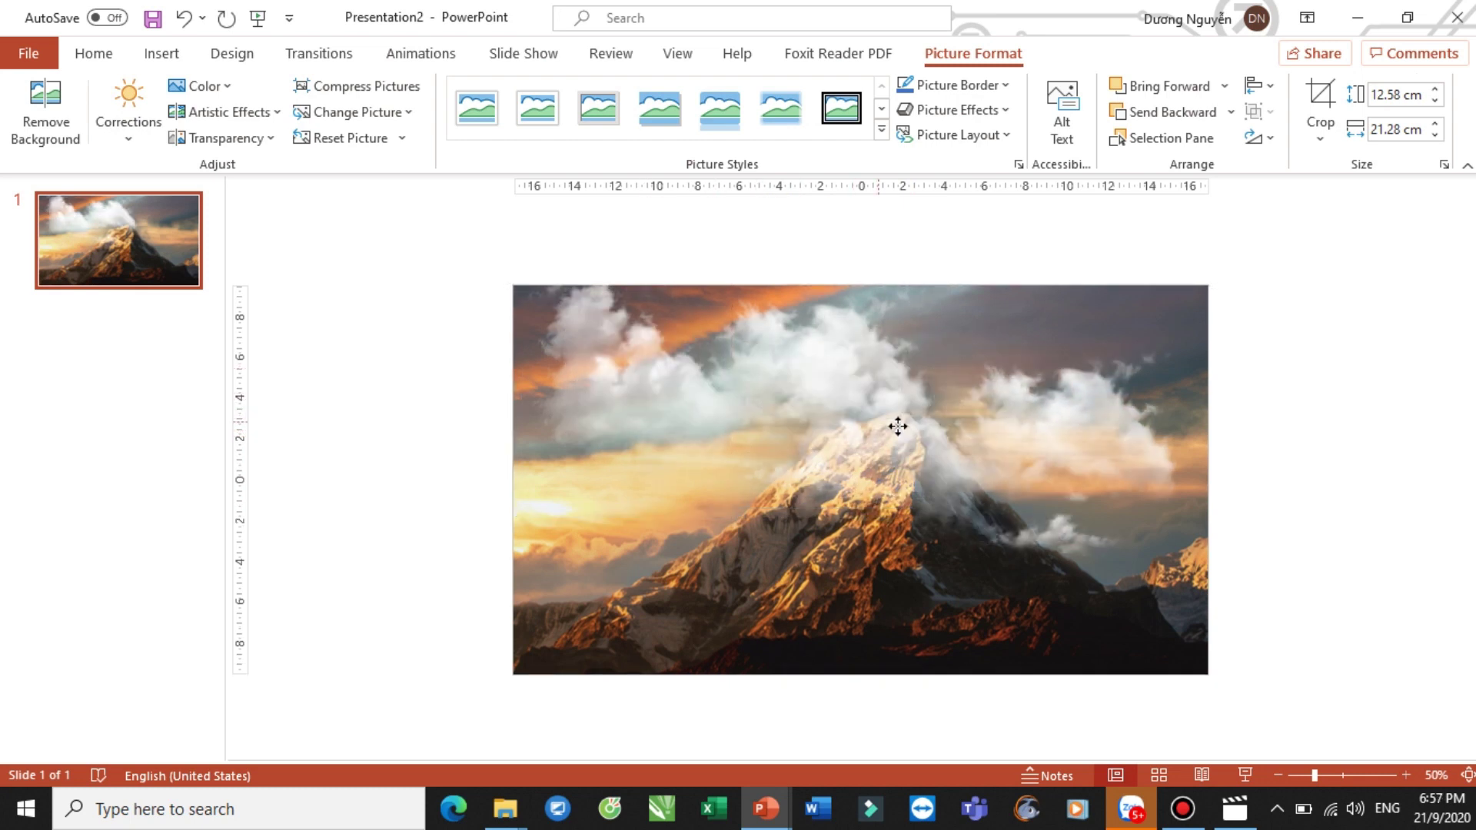
pyautogui.hotkey('ctrl', 'z')
pyautogui.moveTo(639, 386)
pyautogui.mouseDown()
pyautogui.moveTo(742, 463)
pyautogui.moveTo(1104, 461)
pyautogui.moveTo(990, 445)
pyautogui.mouseUp()
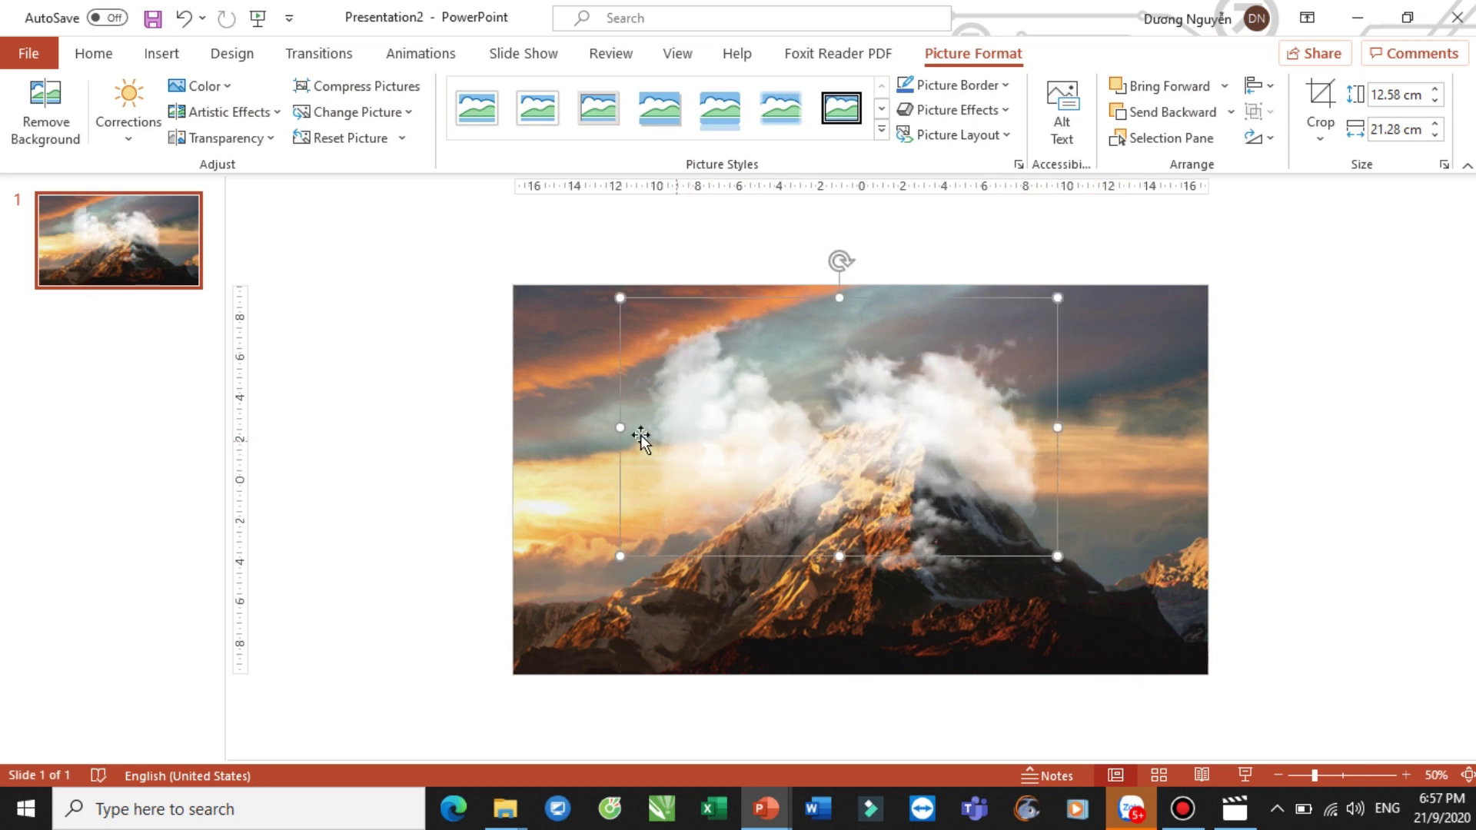
pyautogui.moveTo(699, 425); pyautogui.dragTo(732, 425)
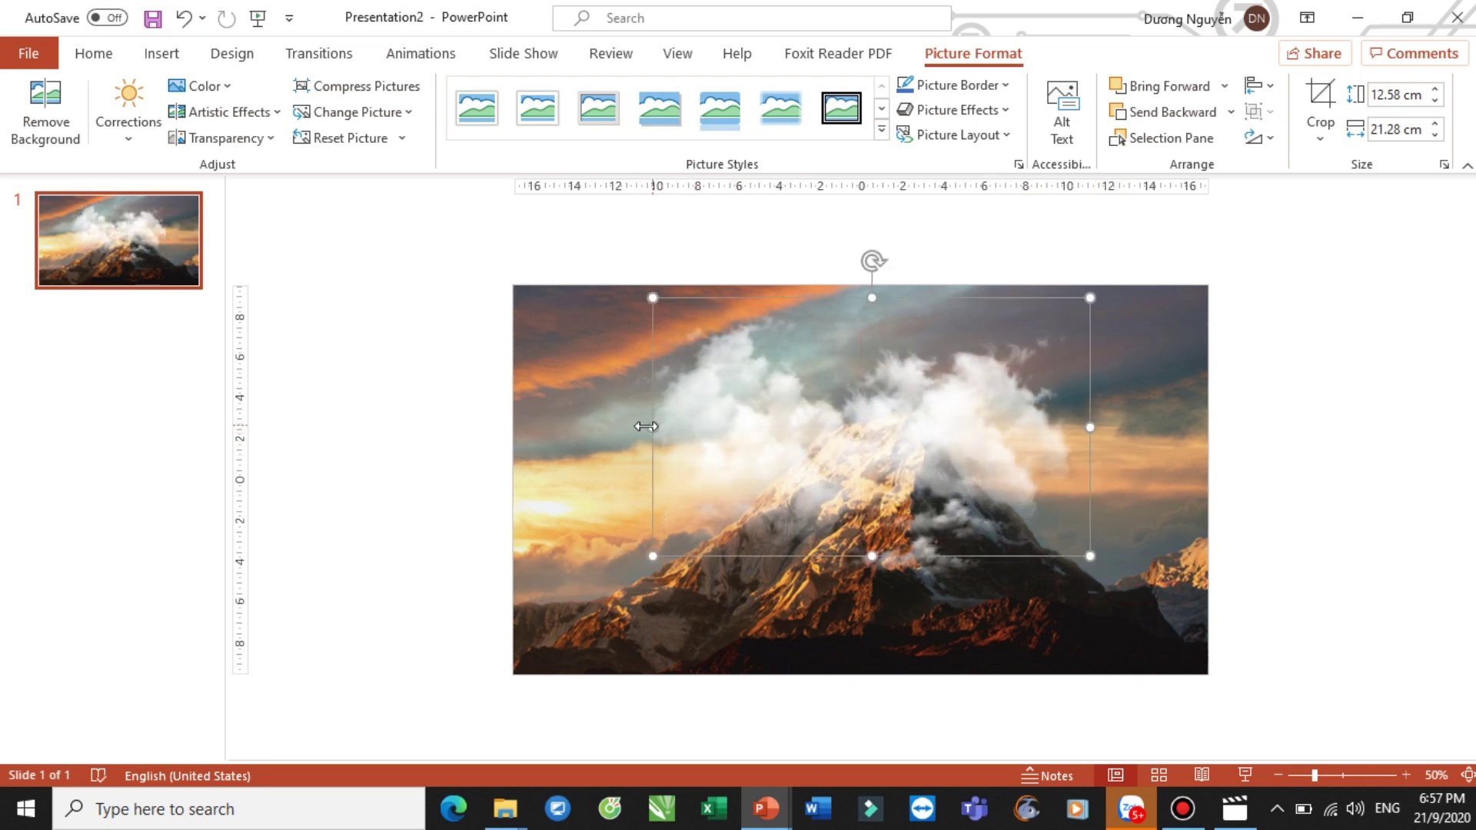
pyautogui.moveTo(641, 427); pyautogui.dragTo(608, 425)
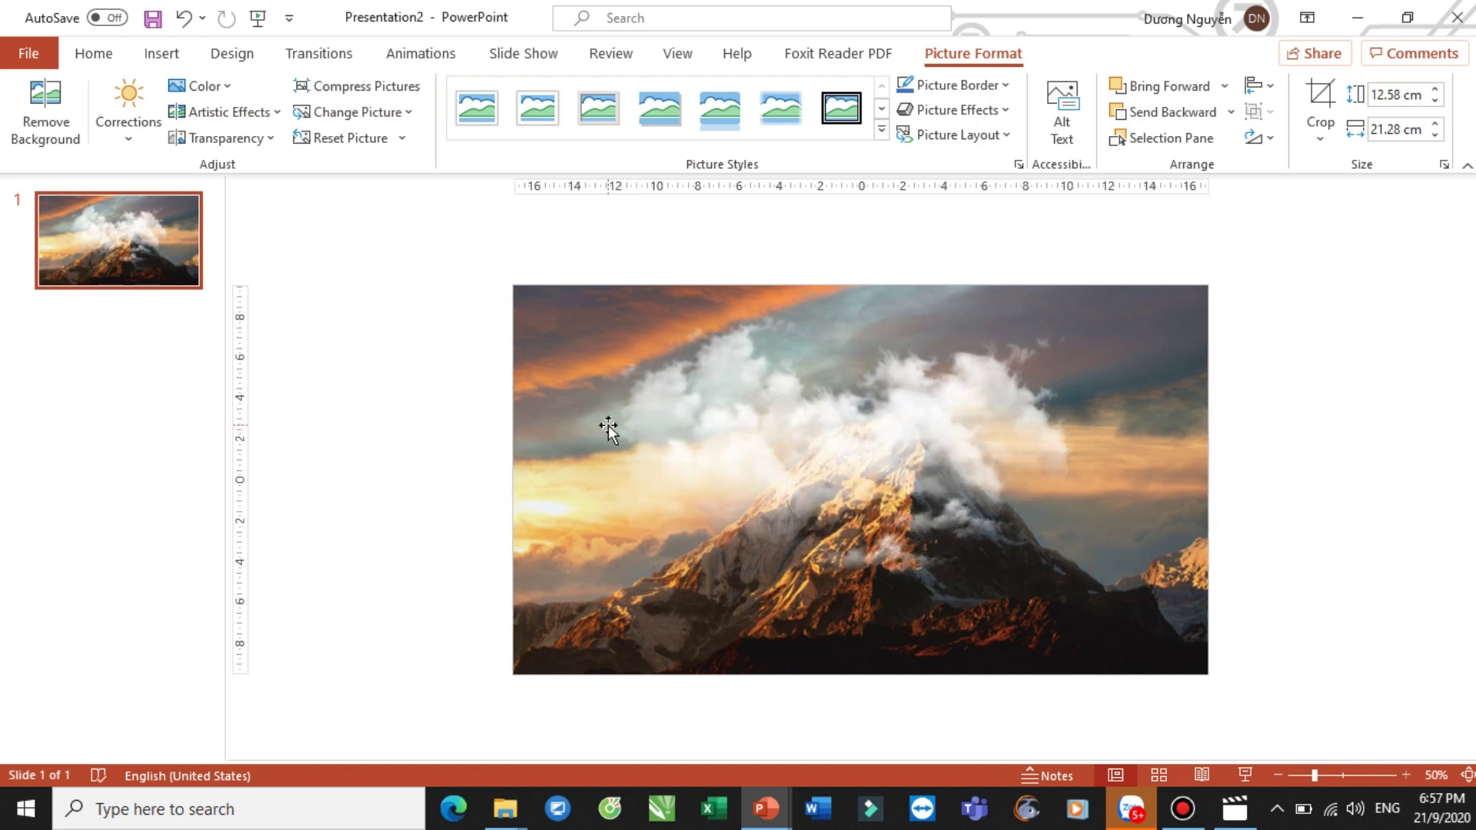
pyautogui.moveTo(587, 336); pyautogui.dragTo(732, 366)
pyautogui.click(1345, 450)
pyautogui.keyDown('ctrl'); pyautogui.scroll(2, 1040, 458); pyautogui.keyUp('ctrl')
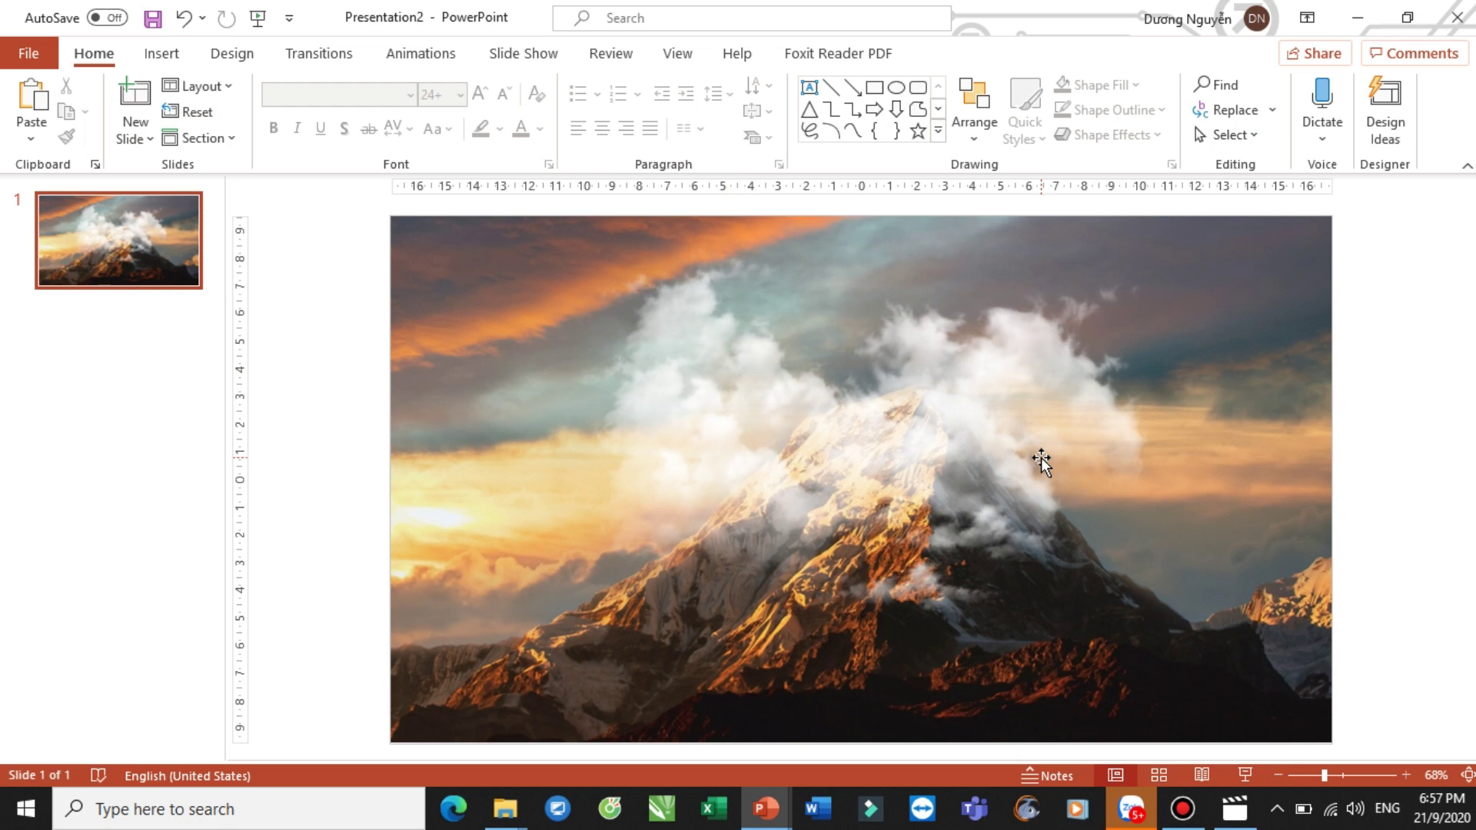
pyautogui.moveTo(926, 366)
pyautogui.mouseDown()
pyautogui.moveTo(881, 315)
pyautogui.moveTo(932, 321)
pyautogui.mouseUp()
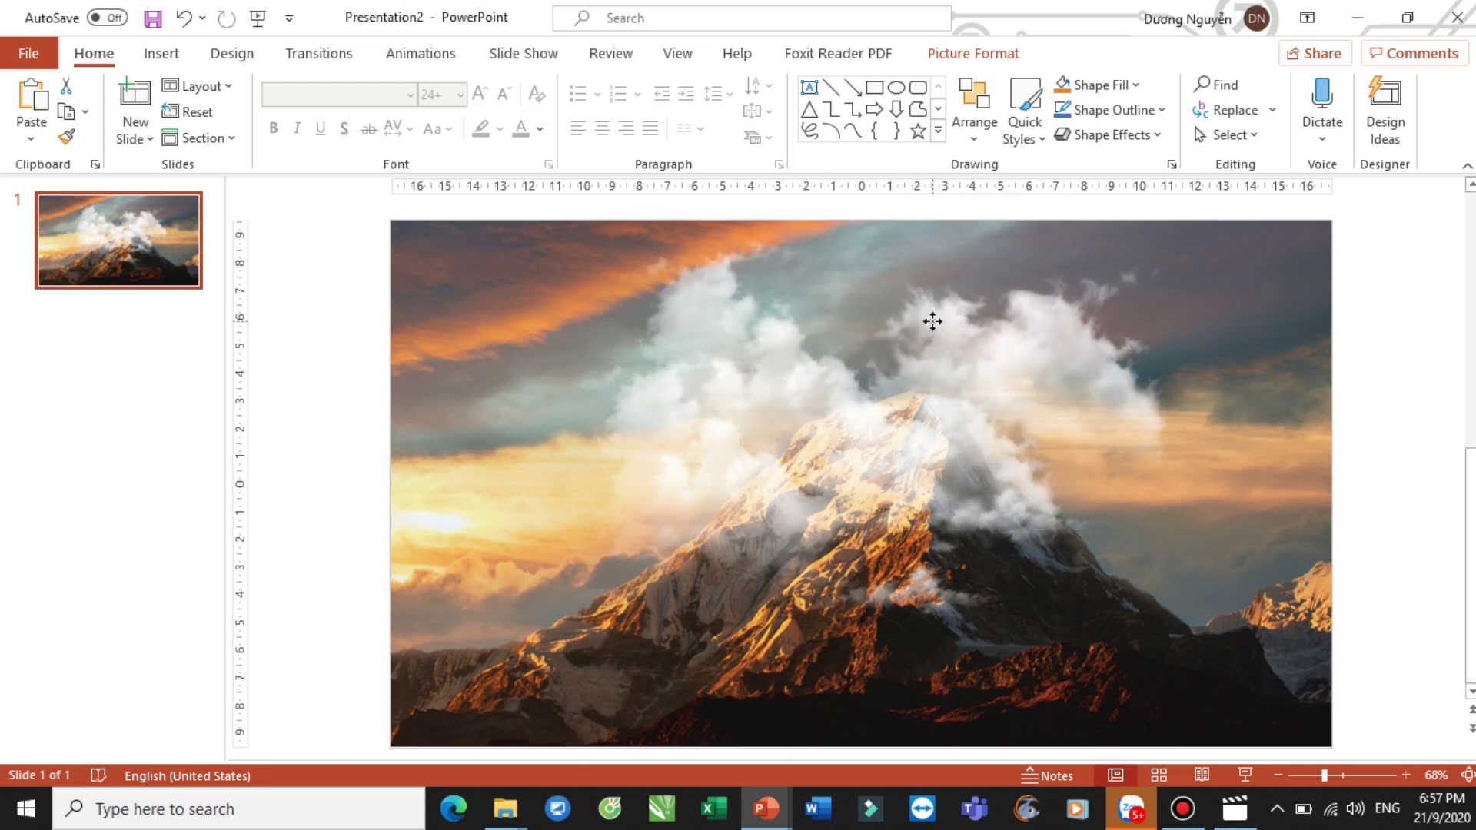
pyautogui.click(933, 322)
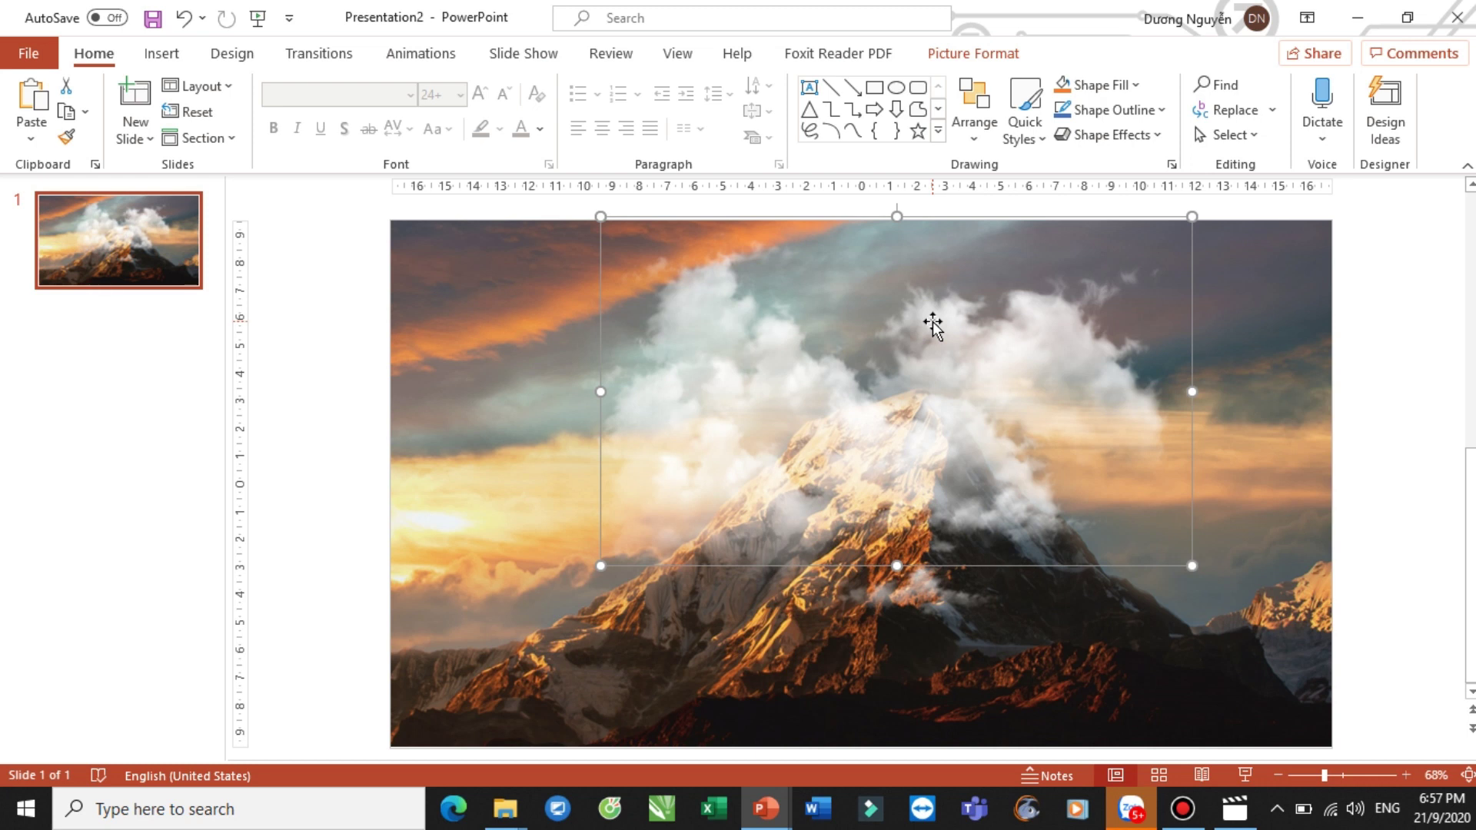
# Duplicate slide 1 as a new slide 2
pyautogui.rightClick(148, 251)
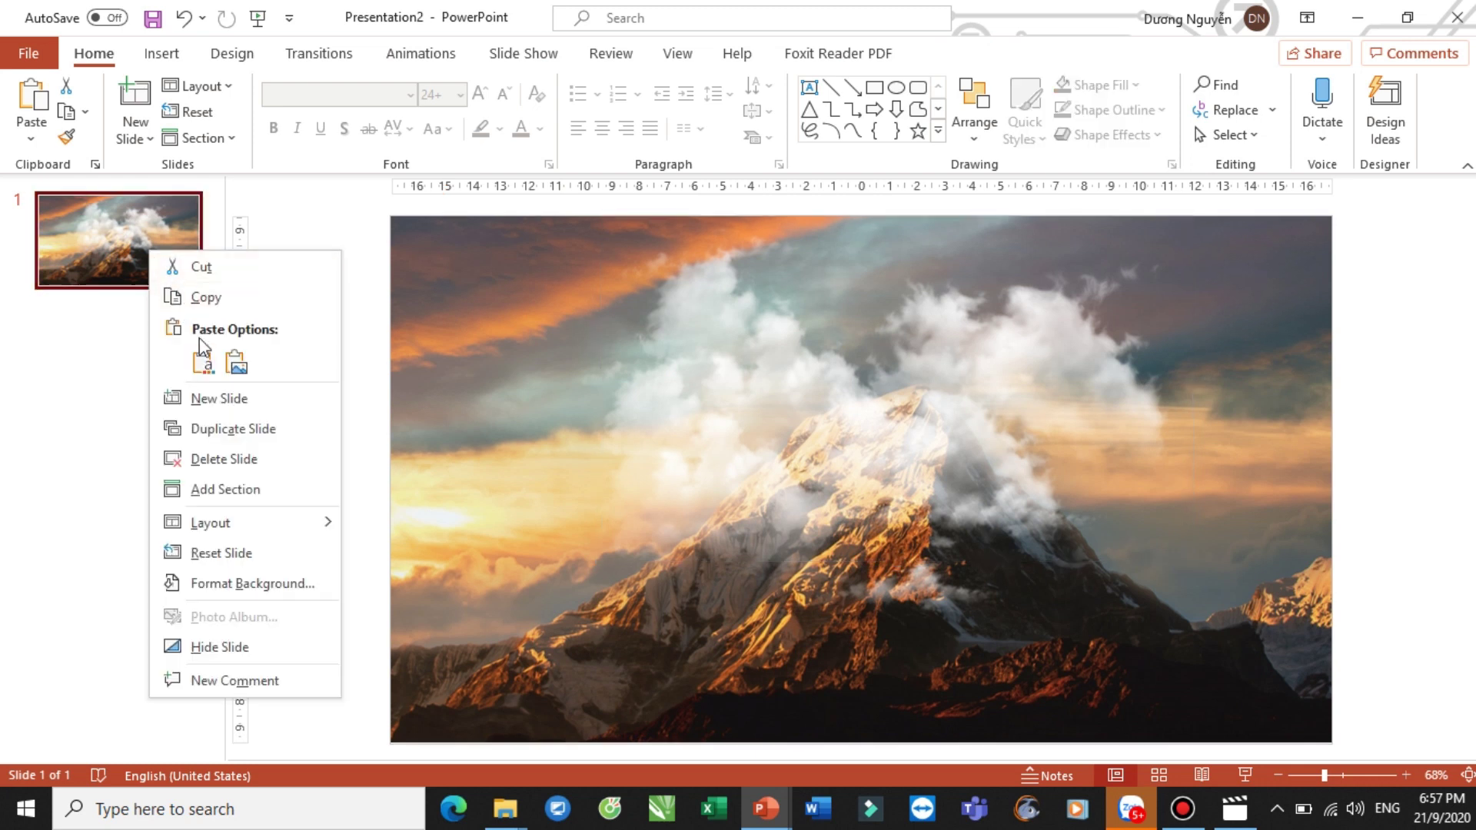
pyautogui.click(260, 432)
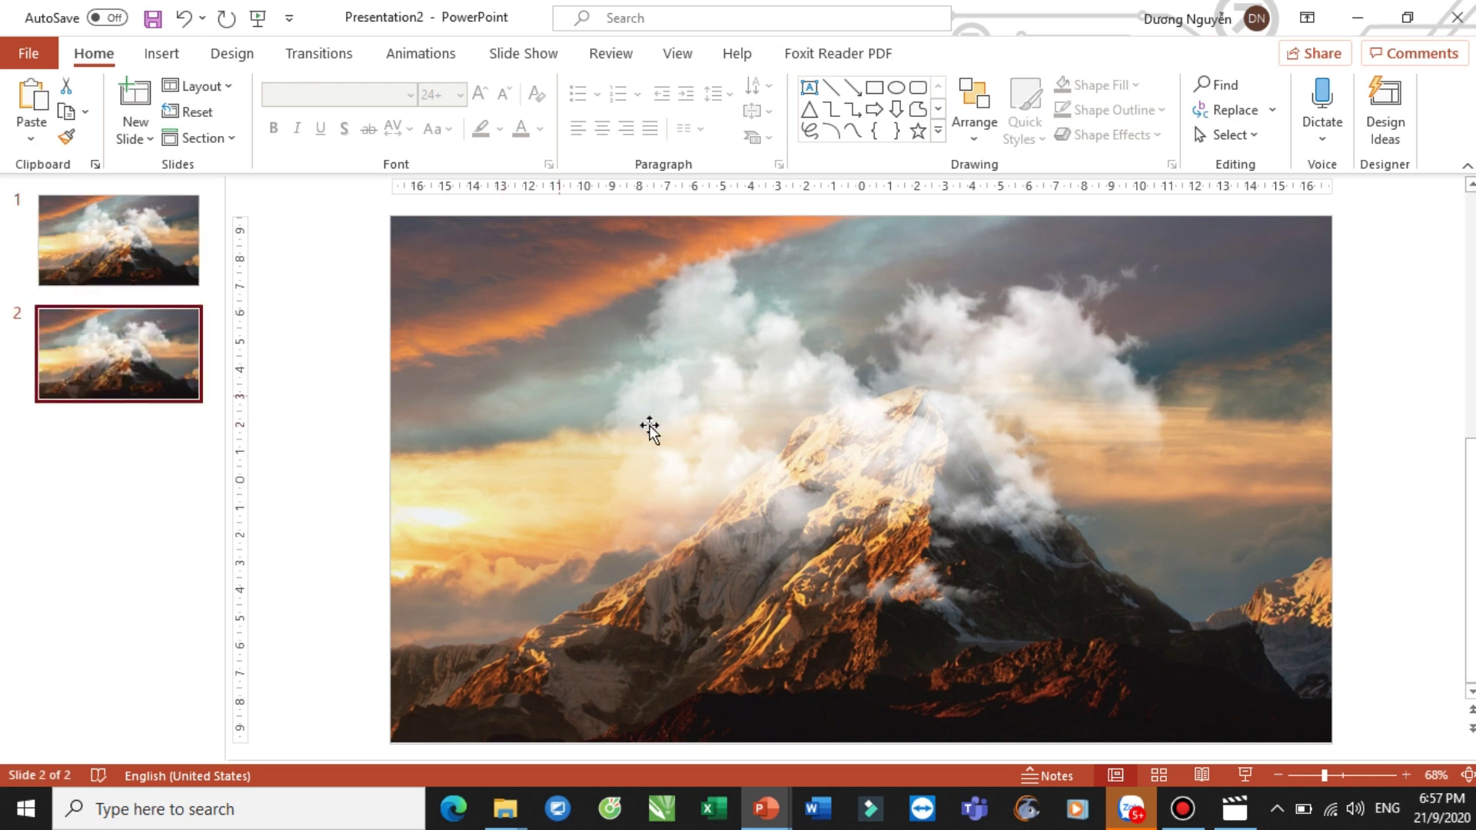
pyautogui.scroll(-2, 650, 428)
pyautogui.scroll(2, 827, 458)
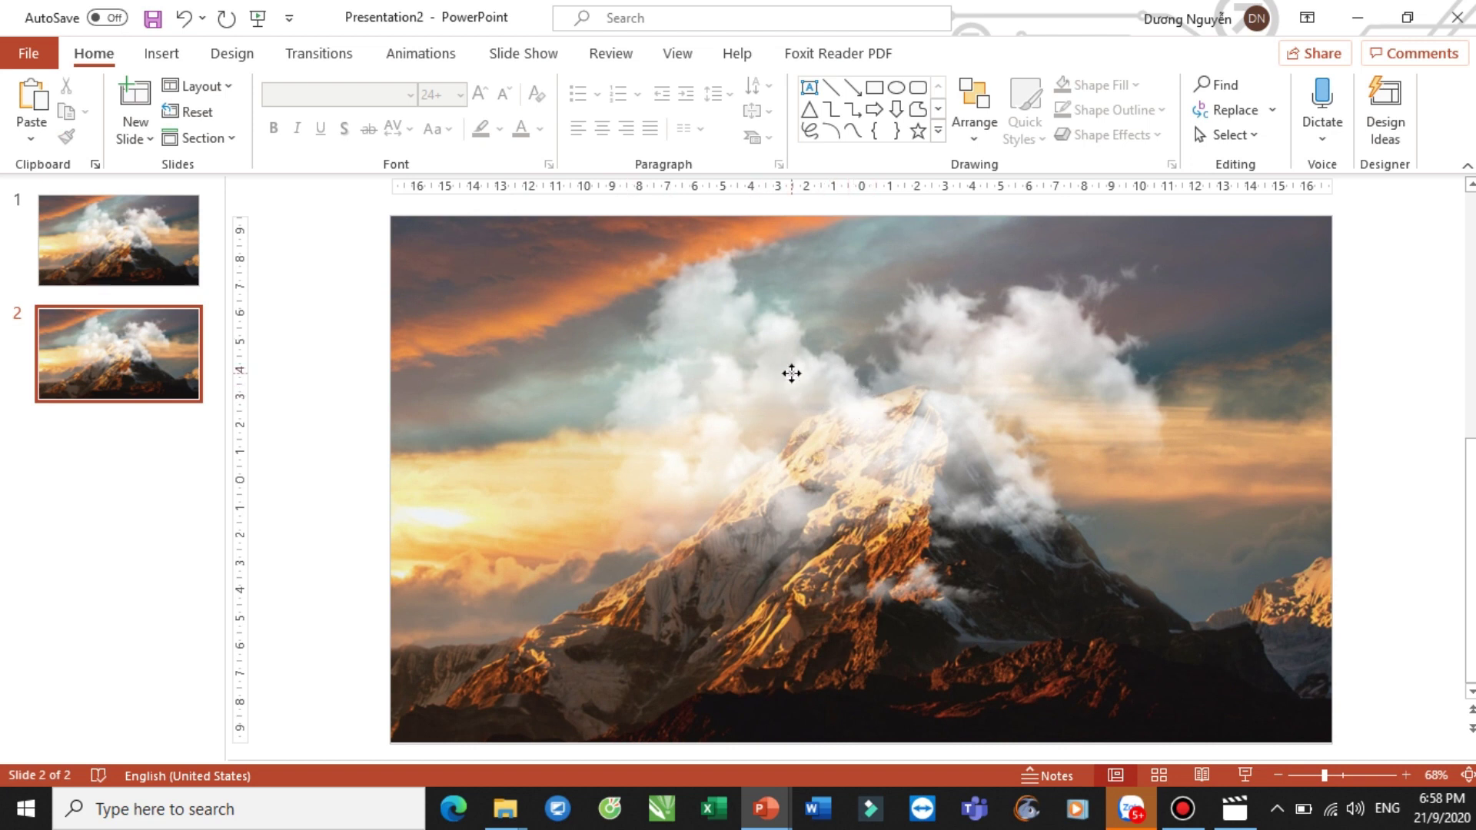
# On slide 2, move the cloud overlay to the upper right, leaving the peak clear
pyautogui.moveTo(807, 372); pyautogui.dragTo(657, 392)
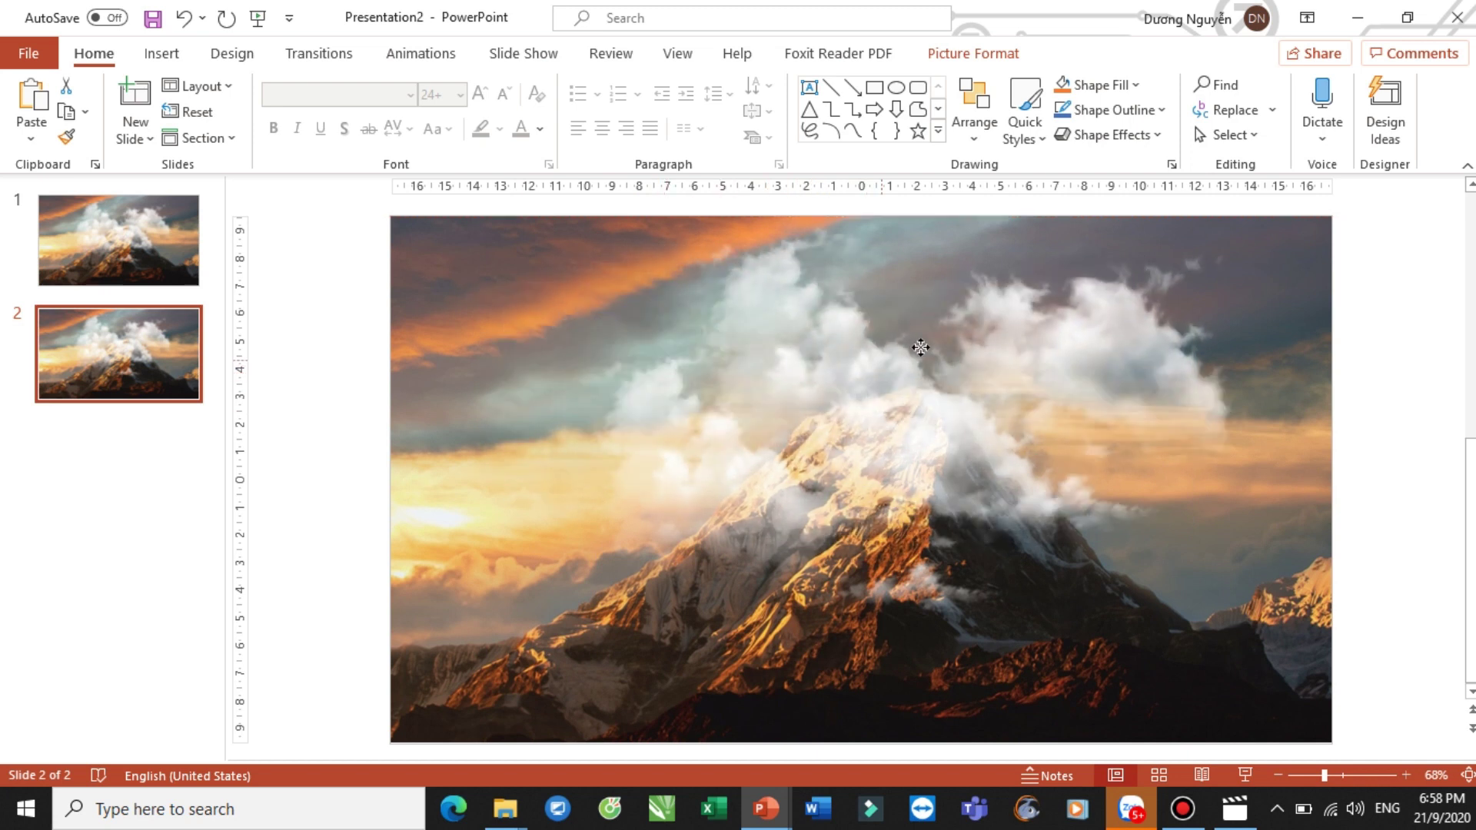
pyautogui.moveTo(657, 391); pyautogui.dragTo(1346, 329)
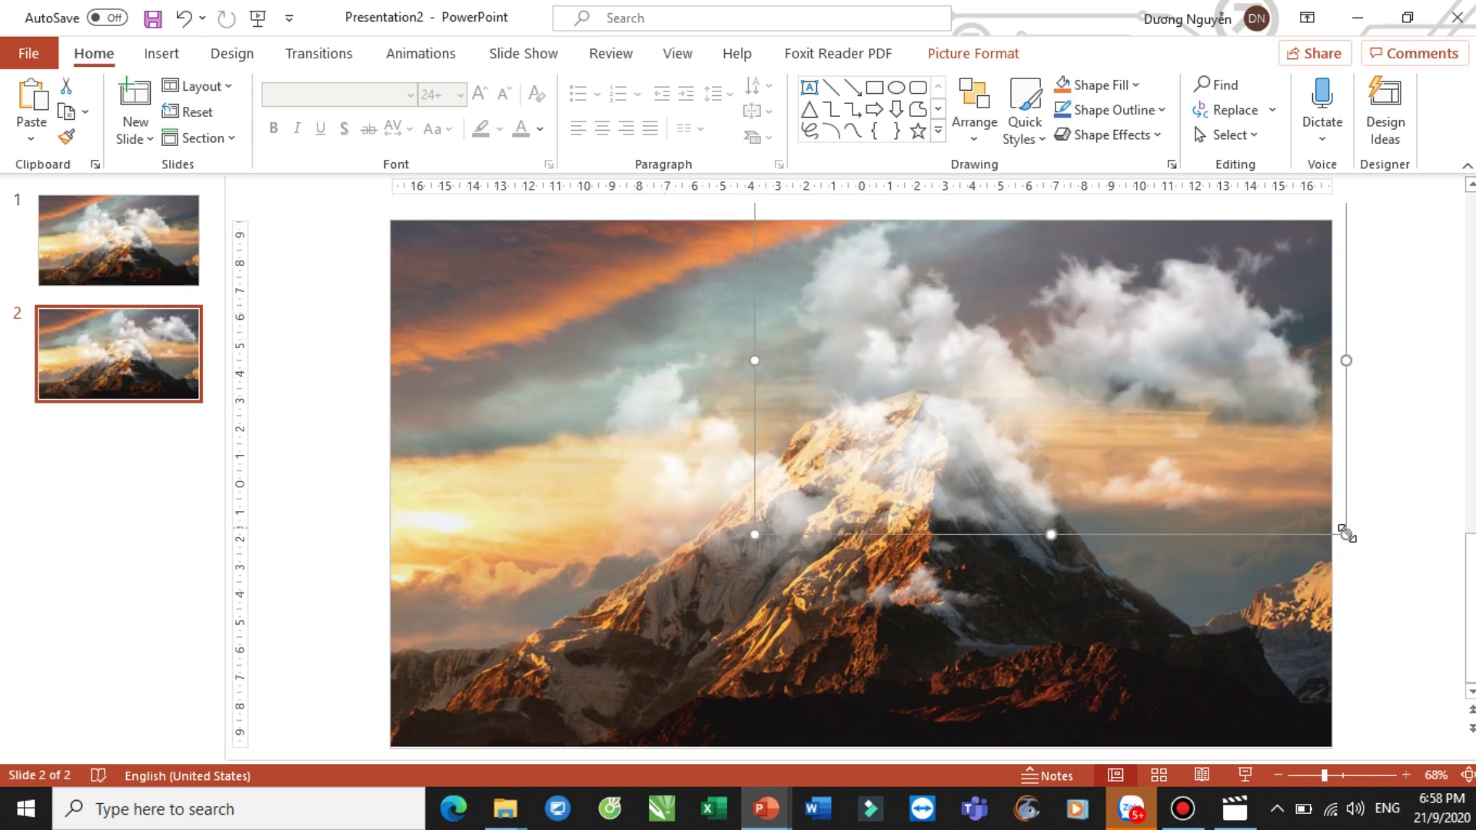
pyautogui.moveTo(1341, 533)
pyautogui.mouseDown()
pyautogui.moveTo(1153, 453)
pyautogui.moveTo(1060, 339)
pyautogui.moveTo(1156, 415)
pyautogui.mouseUp()
pyautogui.moveTo(685, 484); pyautogui.dragTo(490, 398)
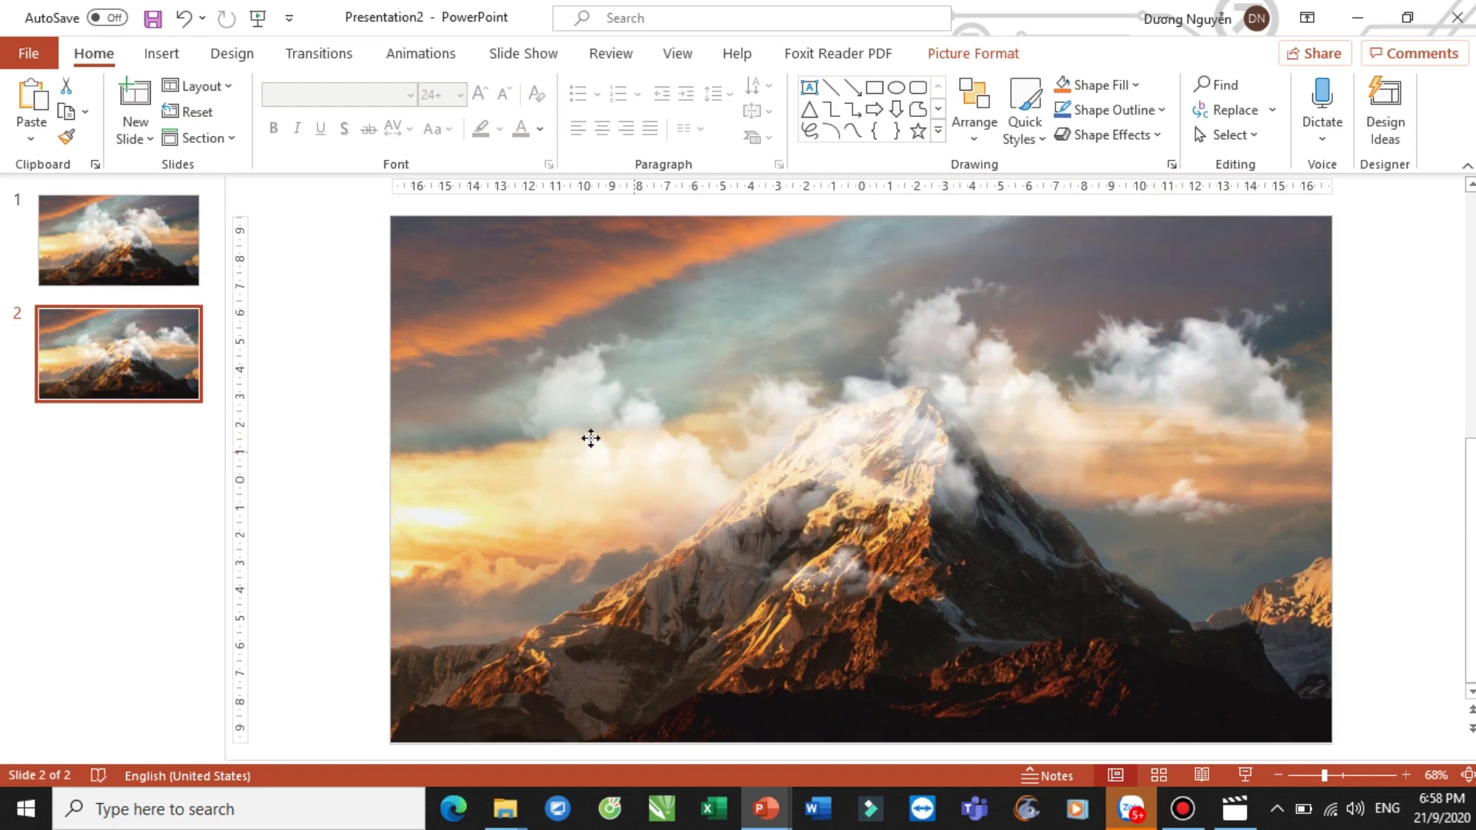
pyautogui.hotkey('ctrl', 'z')
pyautogui.moveTo(1024, 388); pyautogui.dragTo(1087, 390)
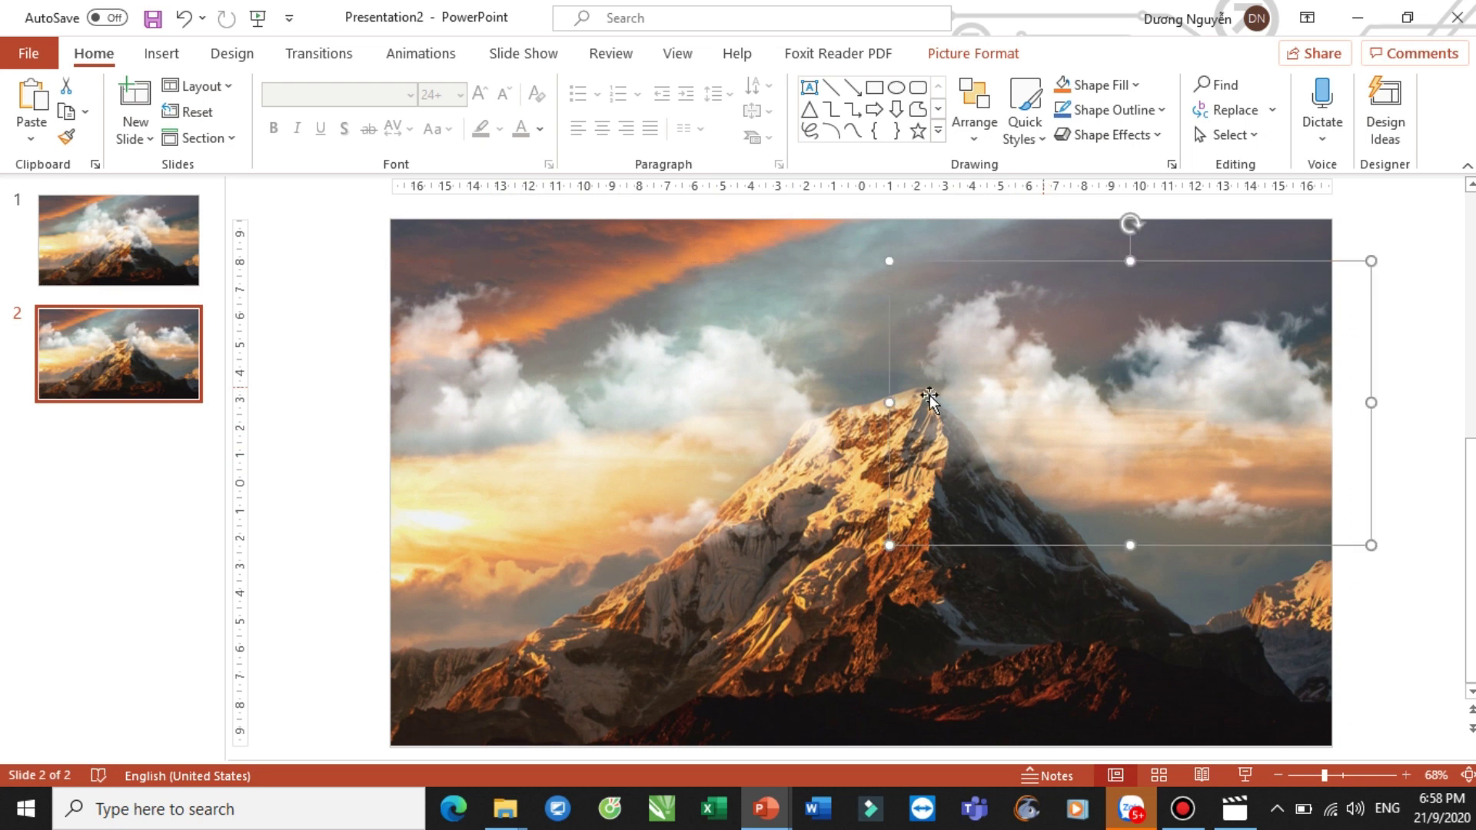
pyautogui.scroll(-2, 854, 407)
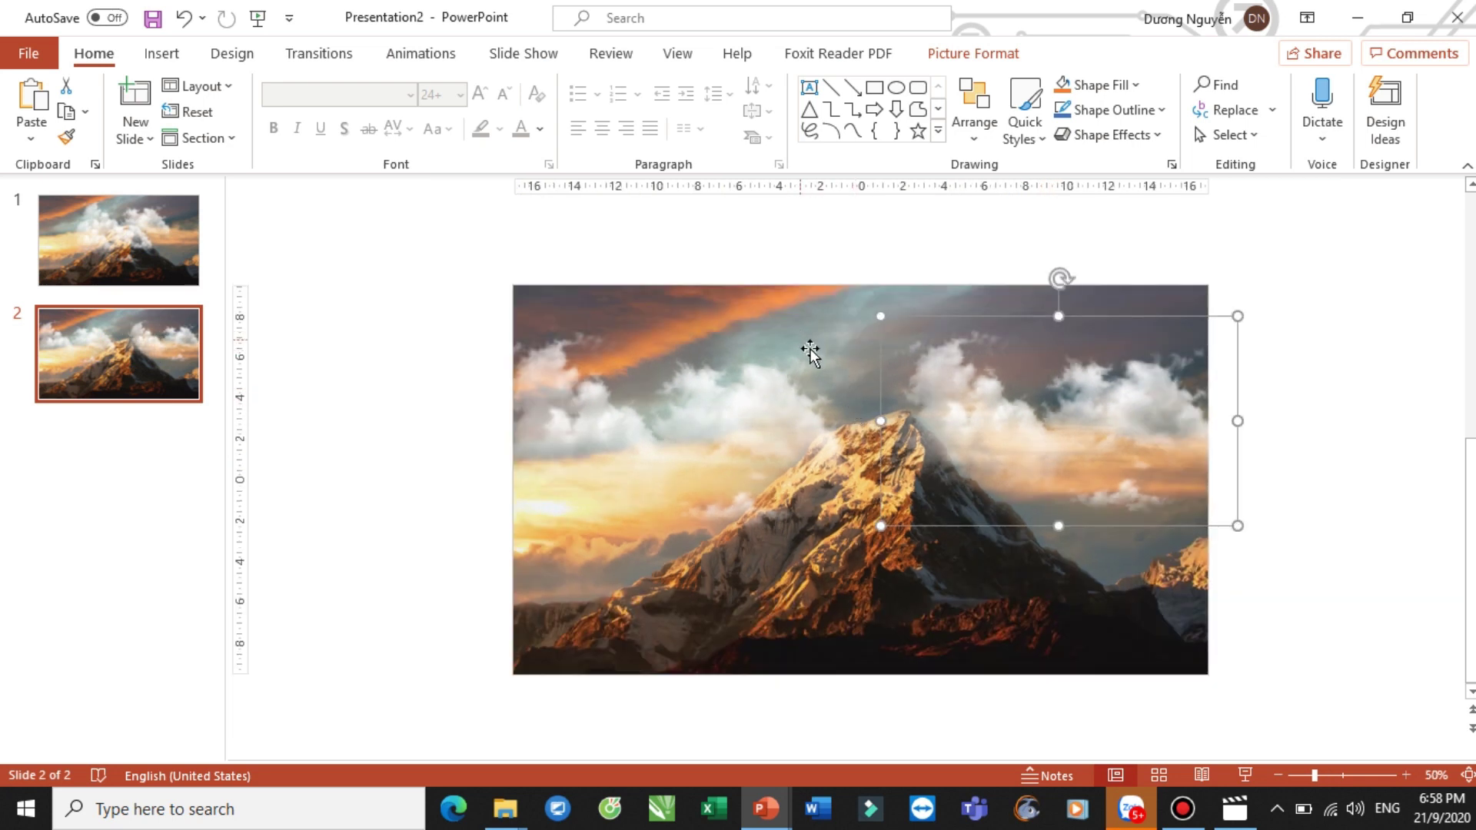
# Draw a text box above the peak, type SLIDE DESIGN and make it bold
pyautogui.click(808, 87)
pyautogui.moveTo(709, 388)
pyautogui.mouseDown()
pyautogui.moveTo(965, 431)
pyautogui.moveTo(1030, 457)
pyautogui.mouseUp()
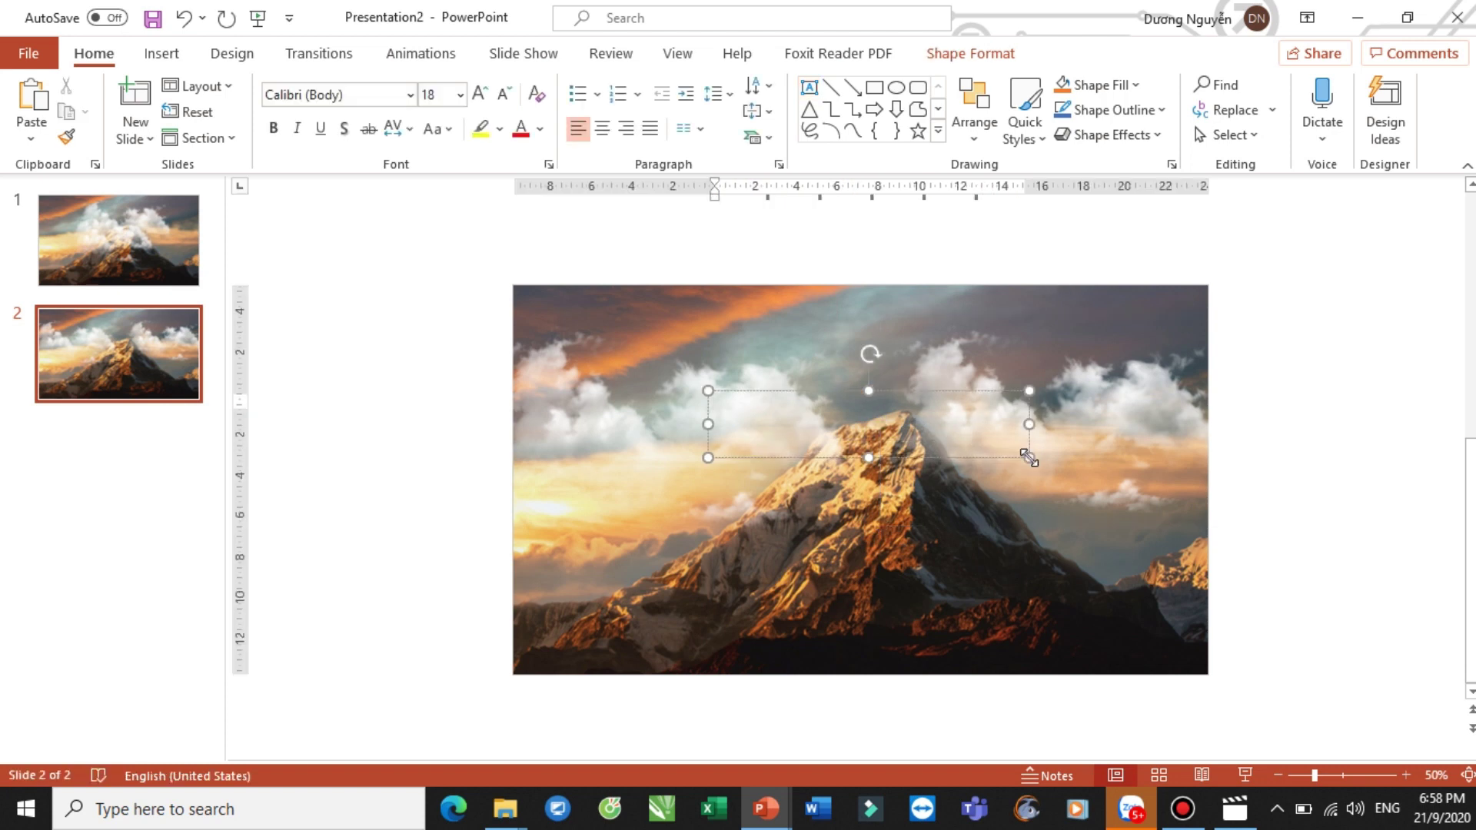
pyautogui.write('sDE DESIGN')
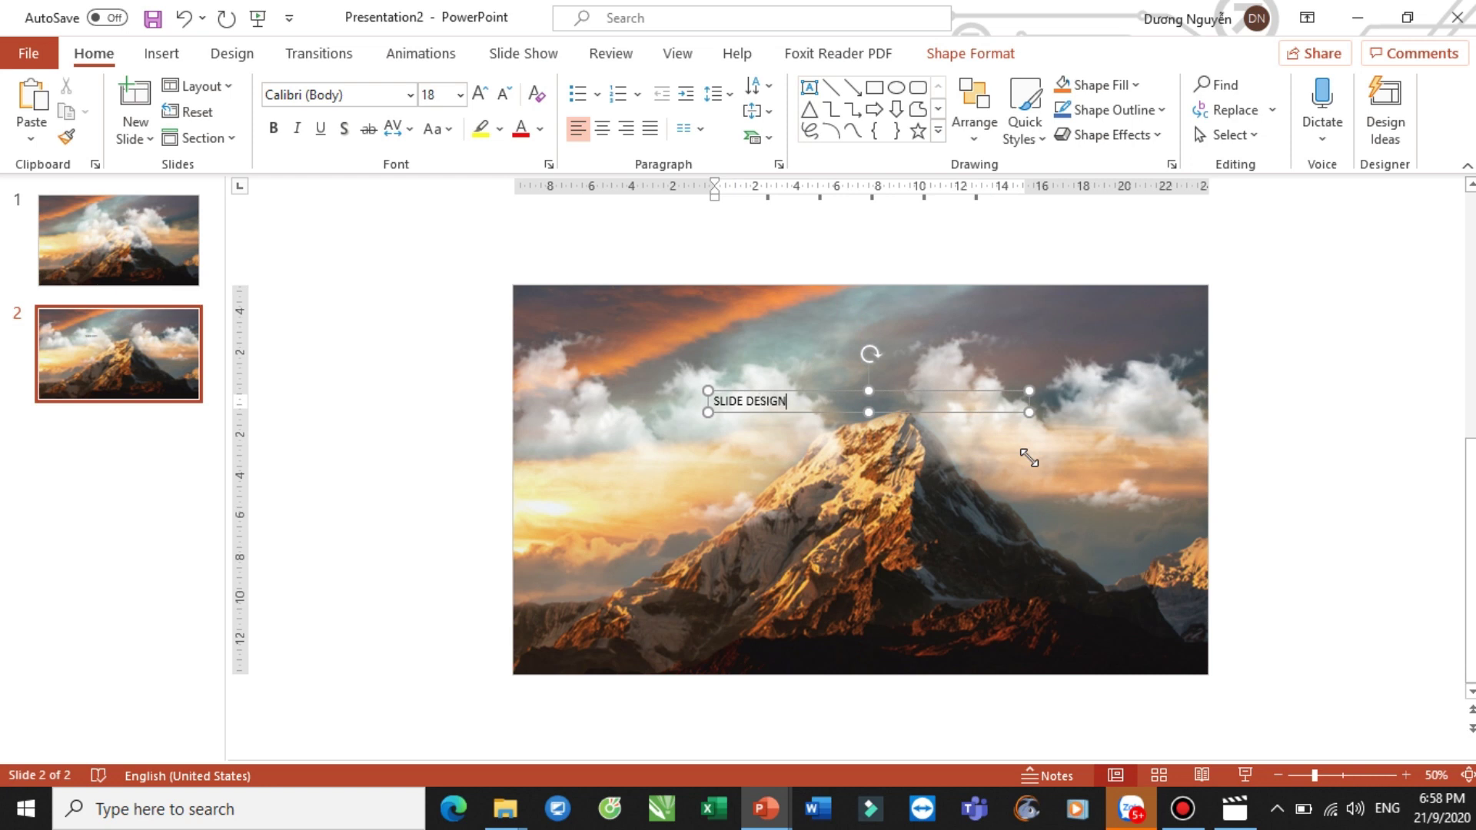
pyautogui.hotkey('ctrl', 'a')
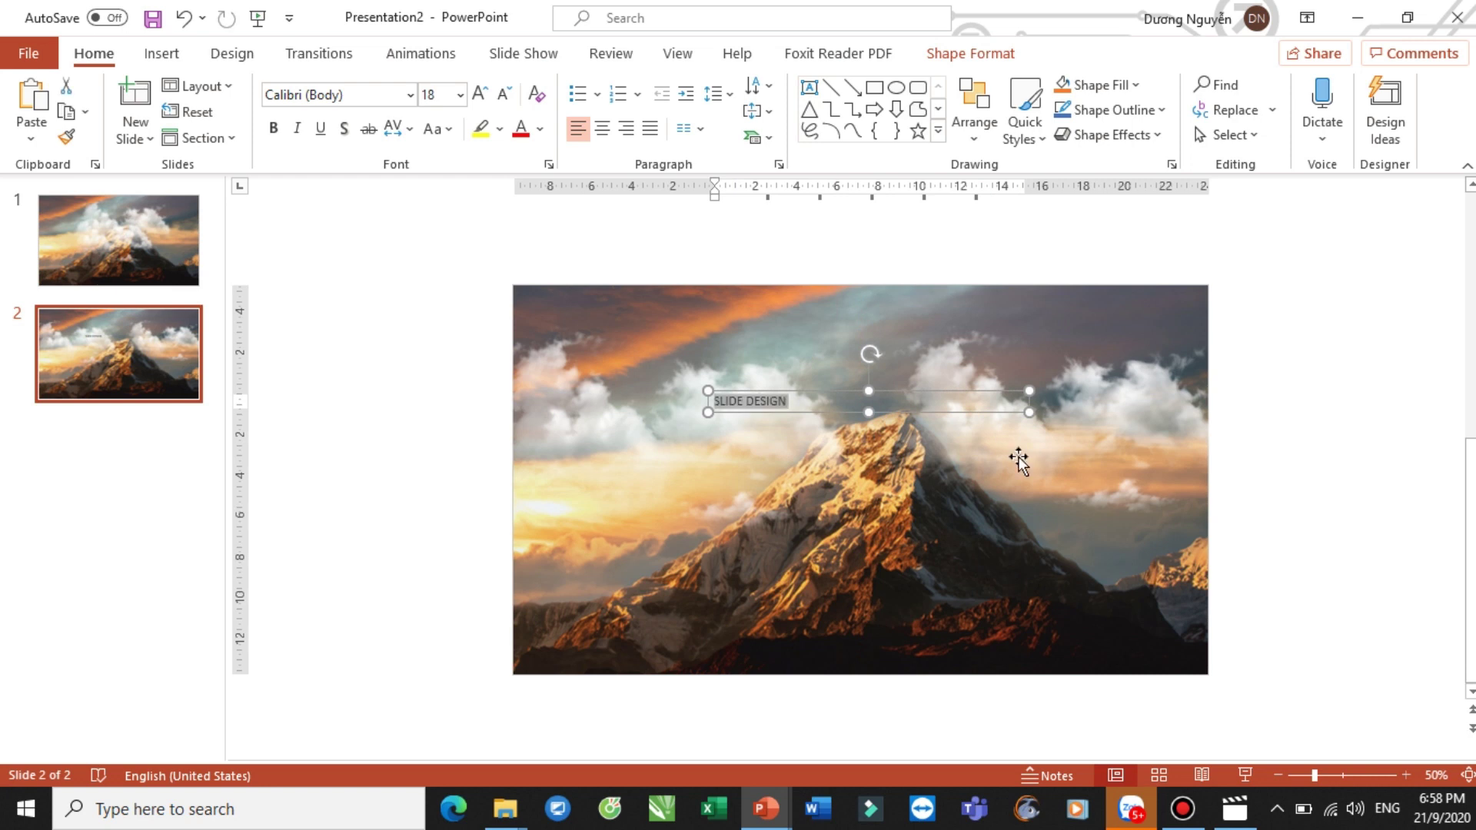
pyautogui.click(277, 129)
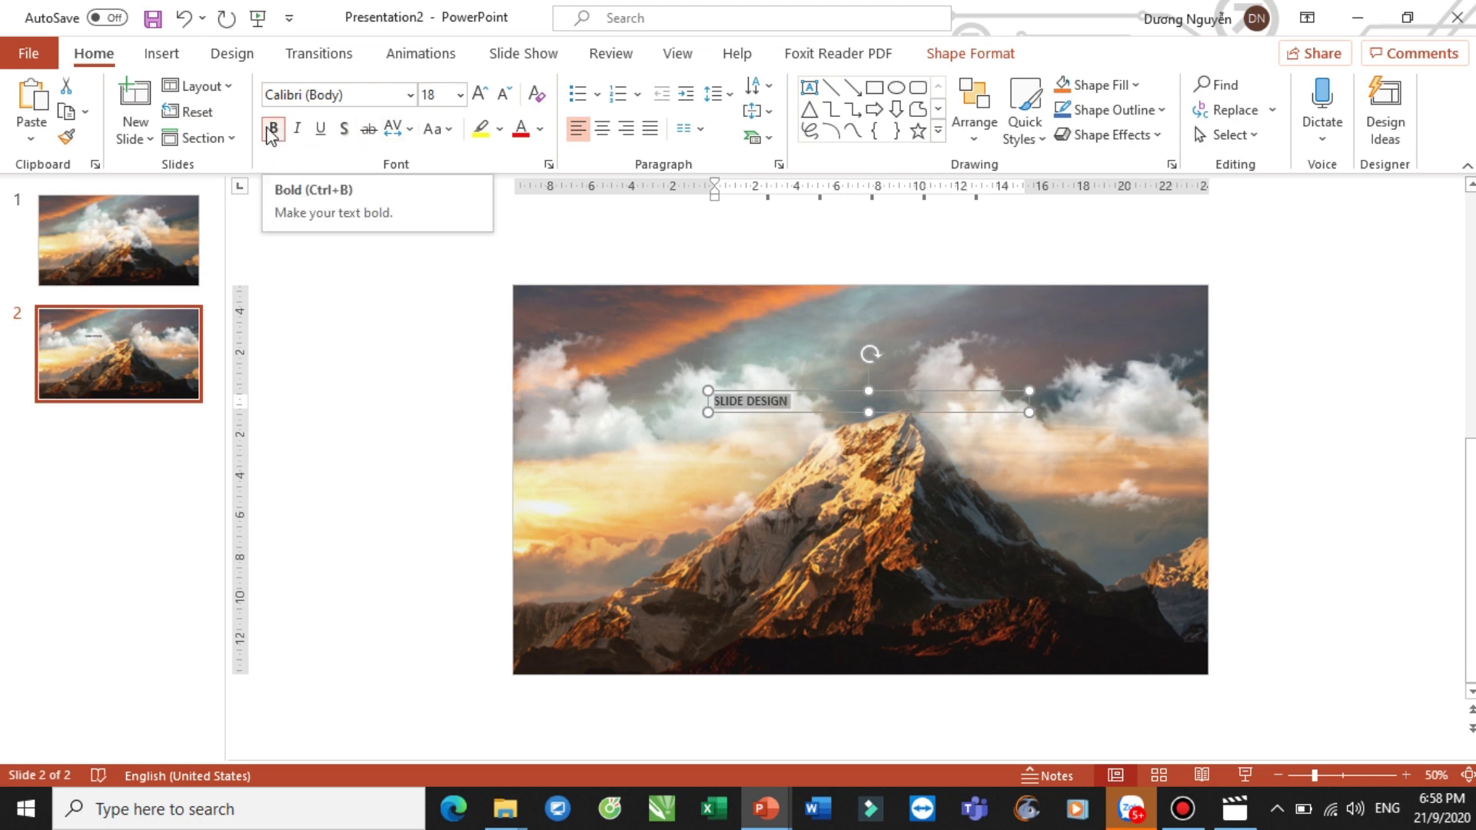
# Change the title font to Tw Cen MT and enlarge the text
pyautogui.click(330, 95)
pyautogui.write('TU')
pyautogui.press('BackSpace')
pyautogui.press('BackSpace')
pyautogui.write('w')
pyautogui.press('Return')
pyautogui.click(480, 96)
pyautogui.click(480, 96)
pyautogui.click(480, 97)
pyautogui.click(481, 96)
pyautogui.click(481, 96)
pyautogui.click(481, 96)
pyautogui.click(480, 96)
pyautogui.click(480, 96)
pyautogui.click(480, 96)
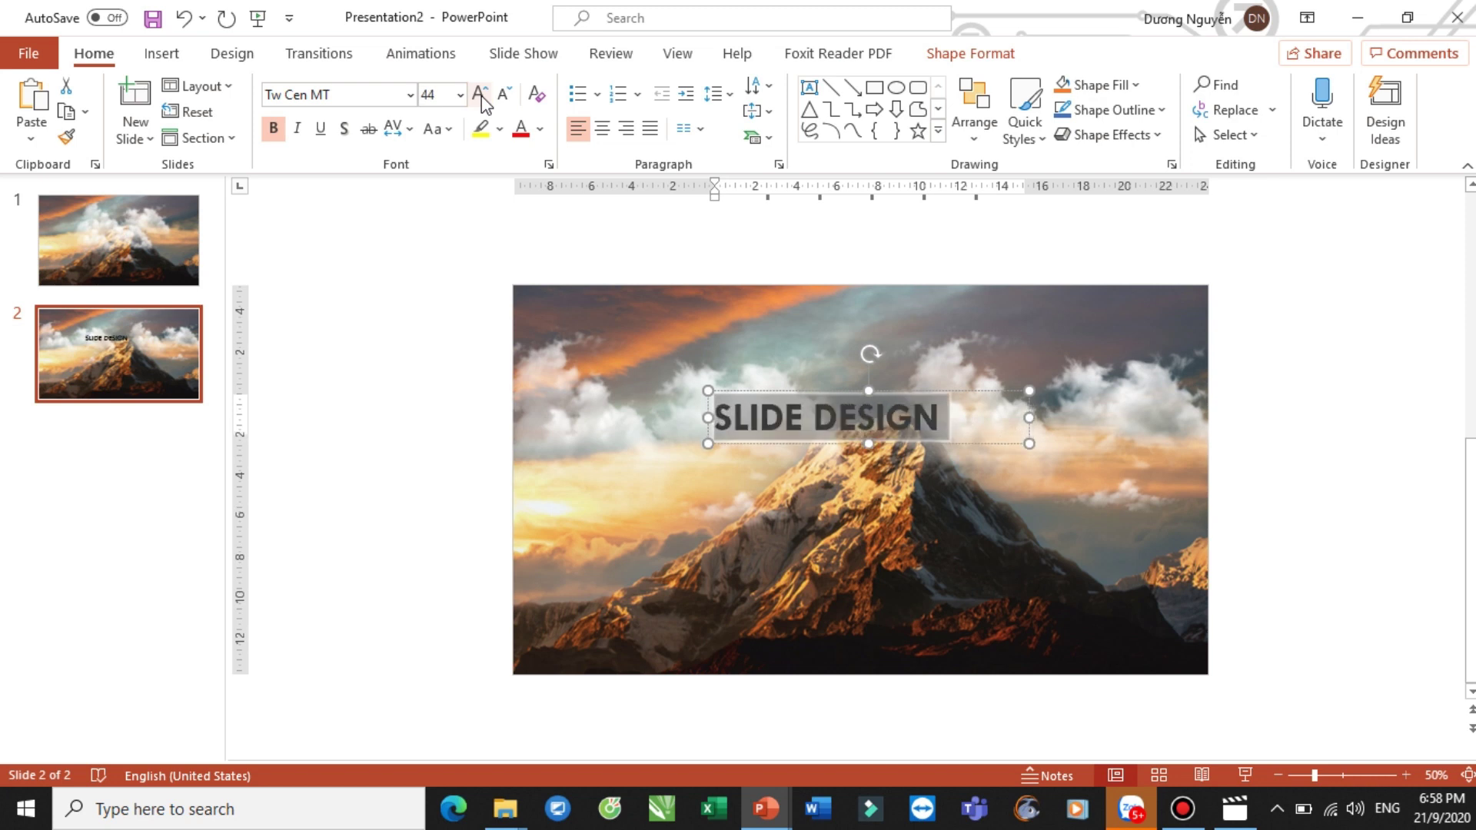
pyautogui.click(480, 96)
# Set the title to 54 pt, centre it, and position the box over the peak
pyautogui.moveTo(999, 396); pyautogui.dragTo(1042, 441)
pyautogui.click(504, 94)
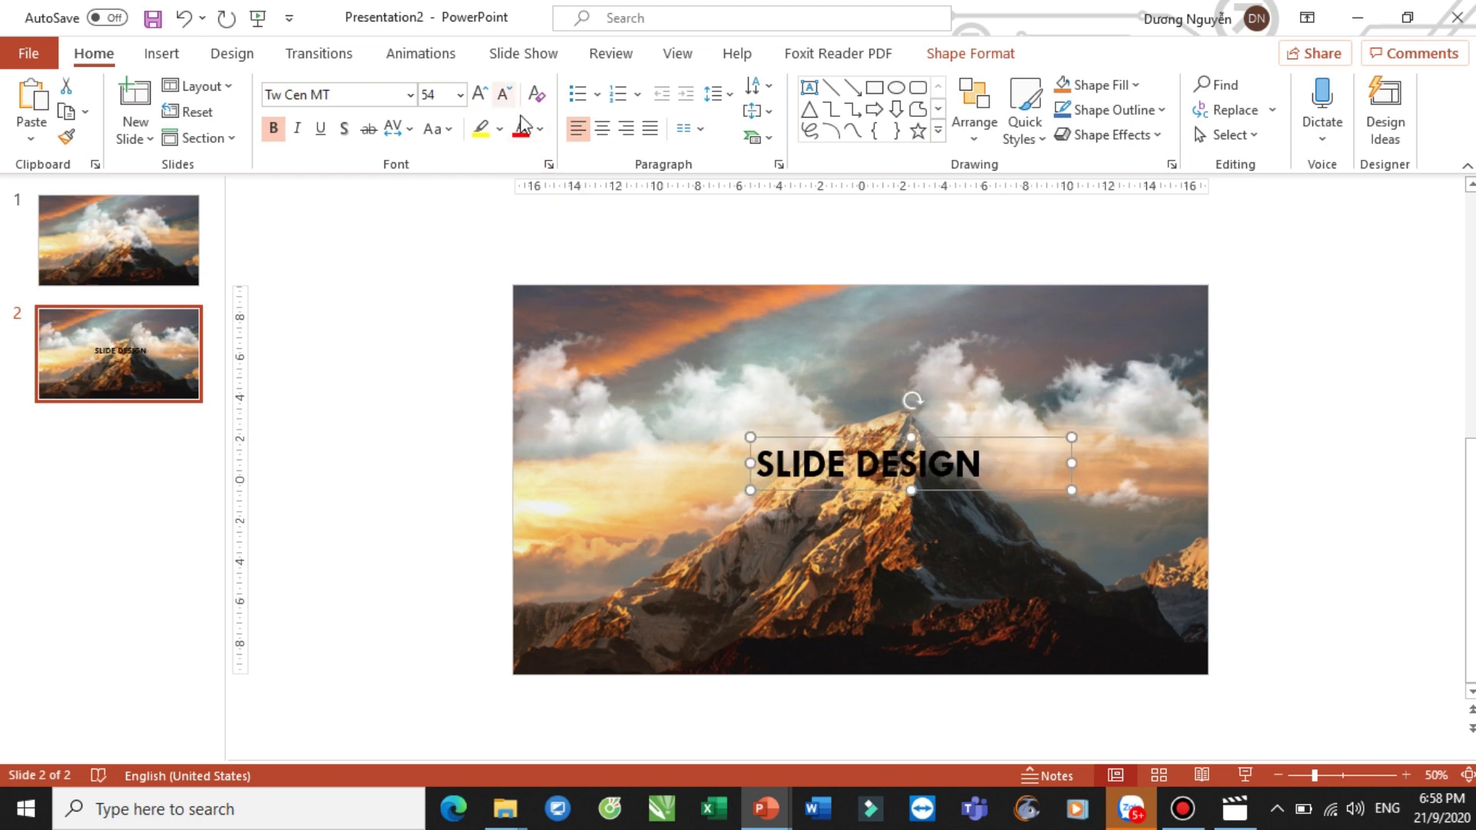
pyautogui.click(602, 128)
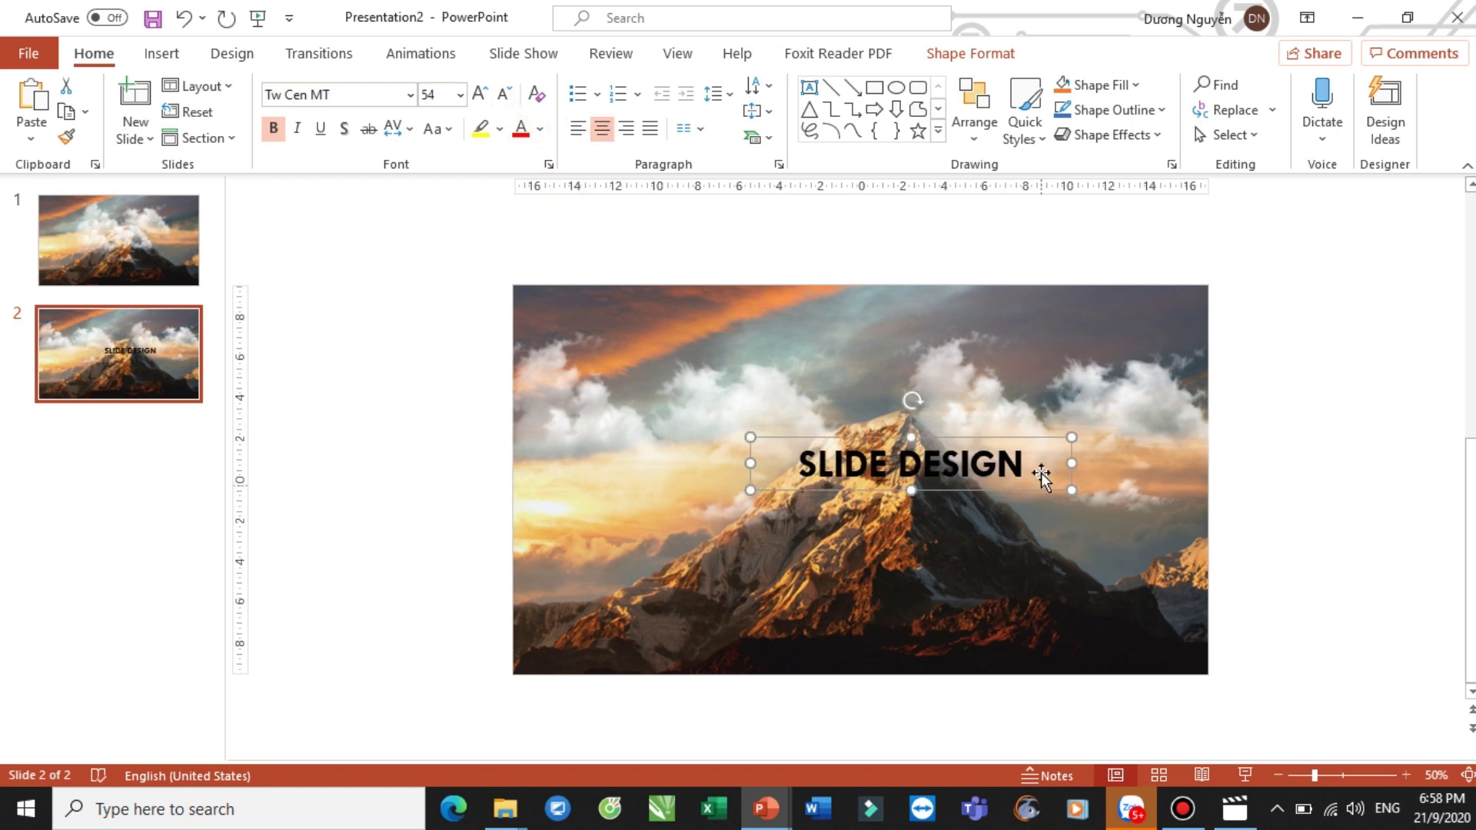
pyautogui.moveTo(1024, 440); pyautogui.dragTo(982, 441)
pyautogui.keyDown('ctrl'); pyautogui.scroll(2, 982, 441); pyautogui.keyUp('ctrl')
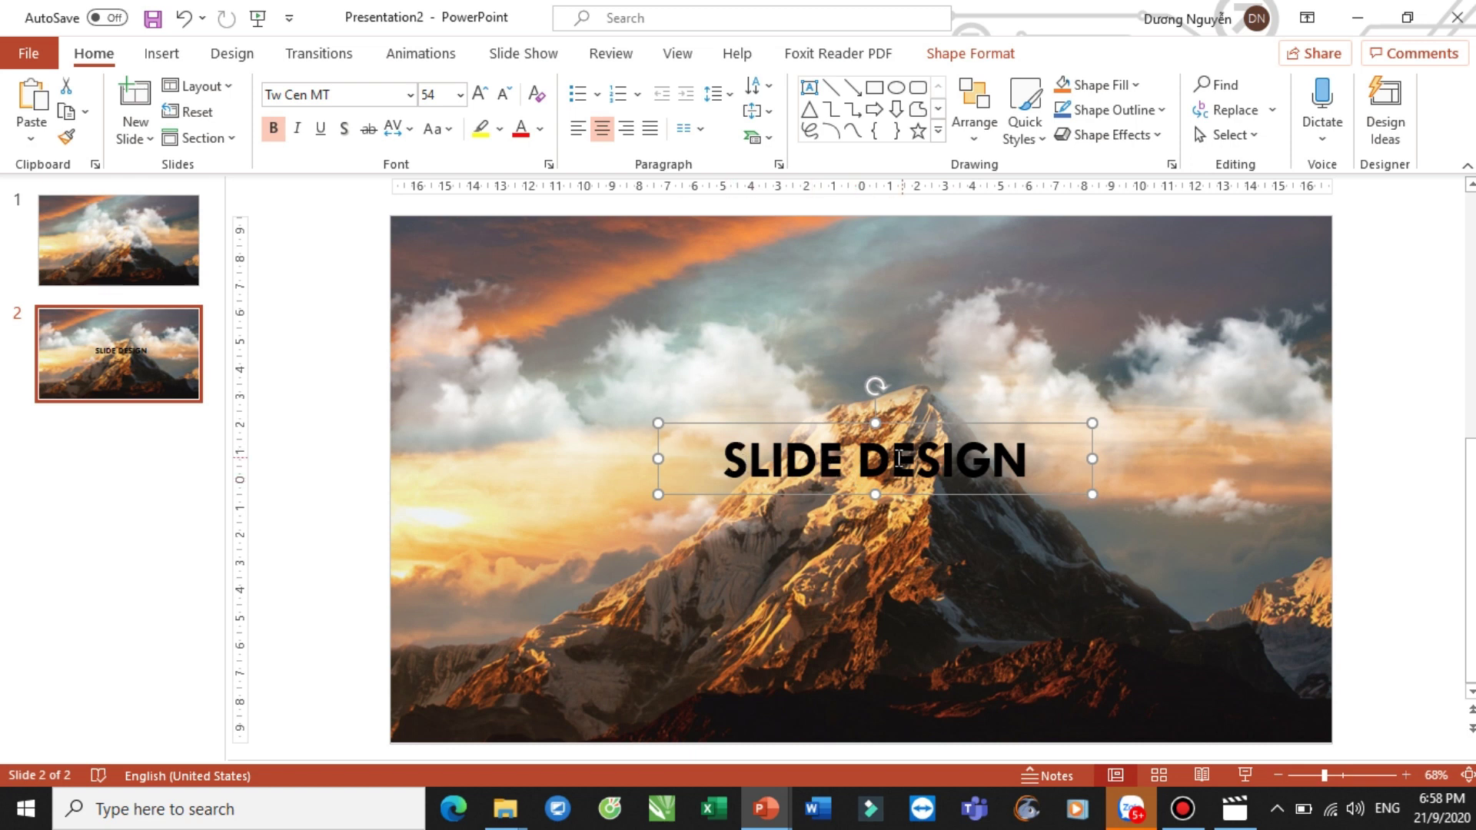
# Fill the SLIDE DESIGN box with orange sampled from the photo's sky
pyautogui.click(989, 61)
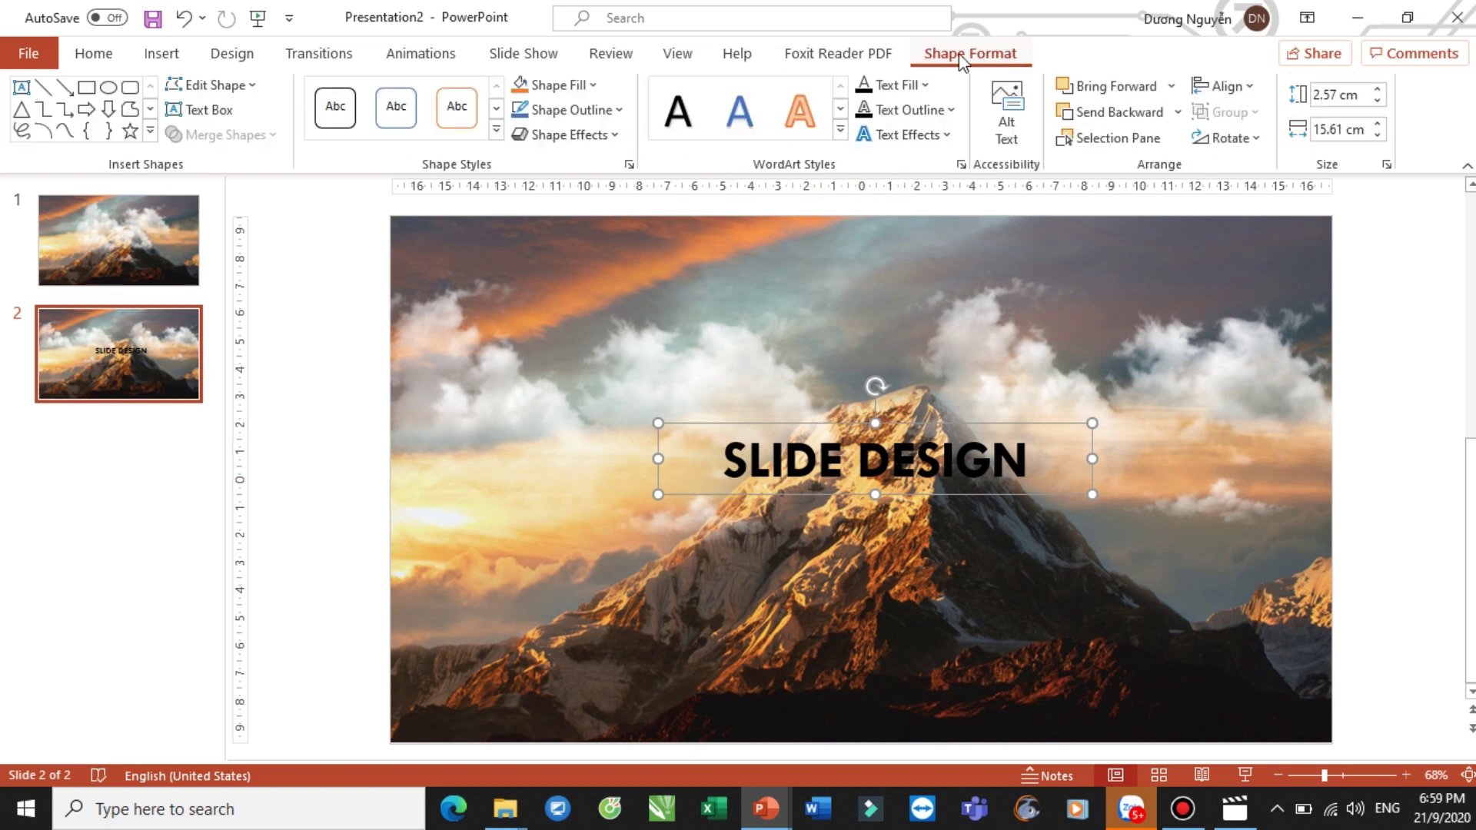
pyautogui.click(591, 86)
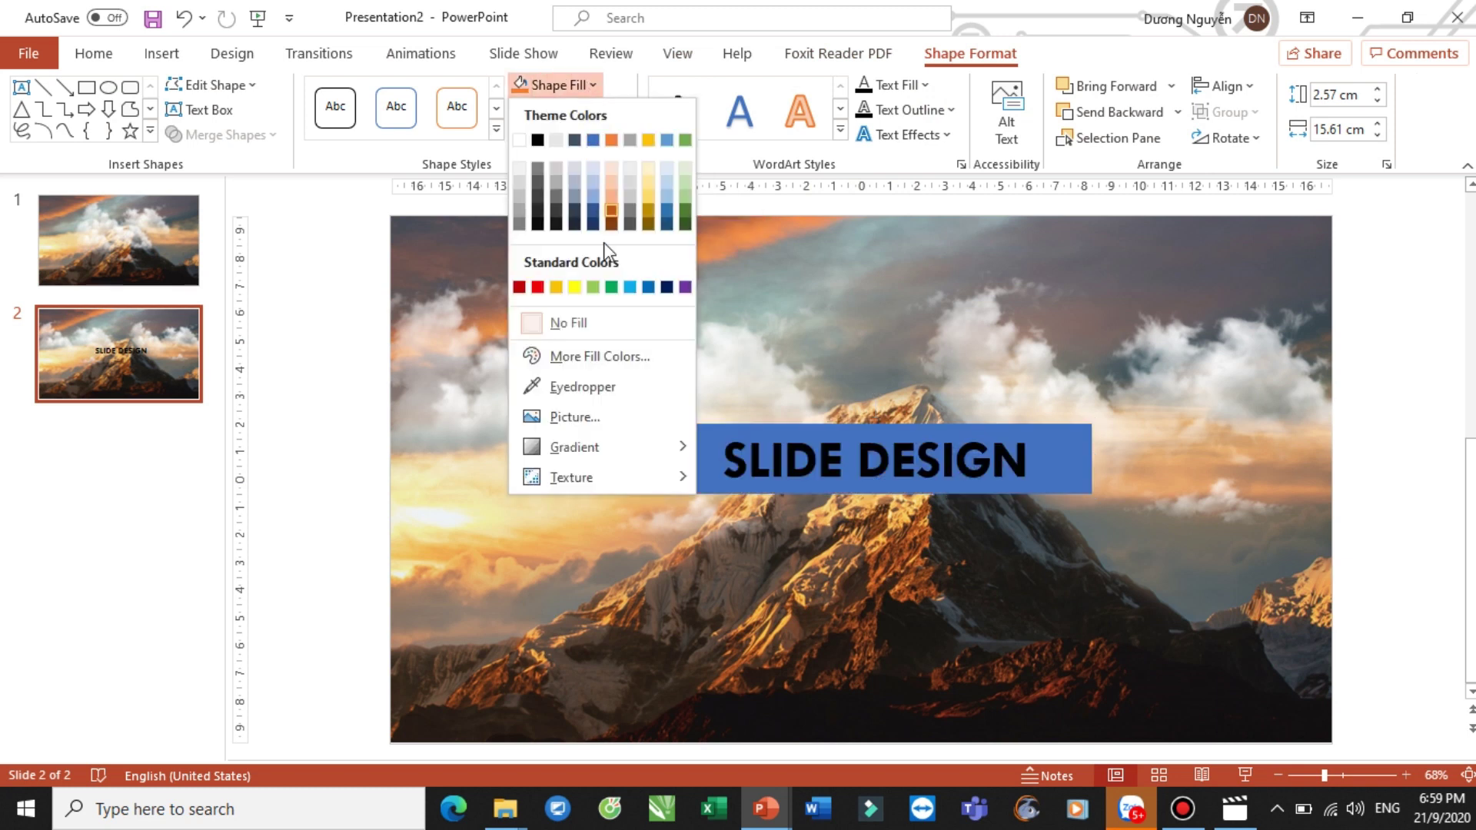
pyautogui.click(621, 388)
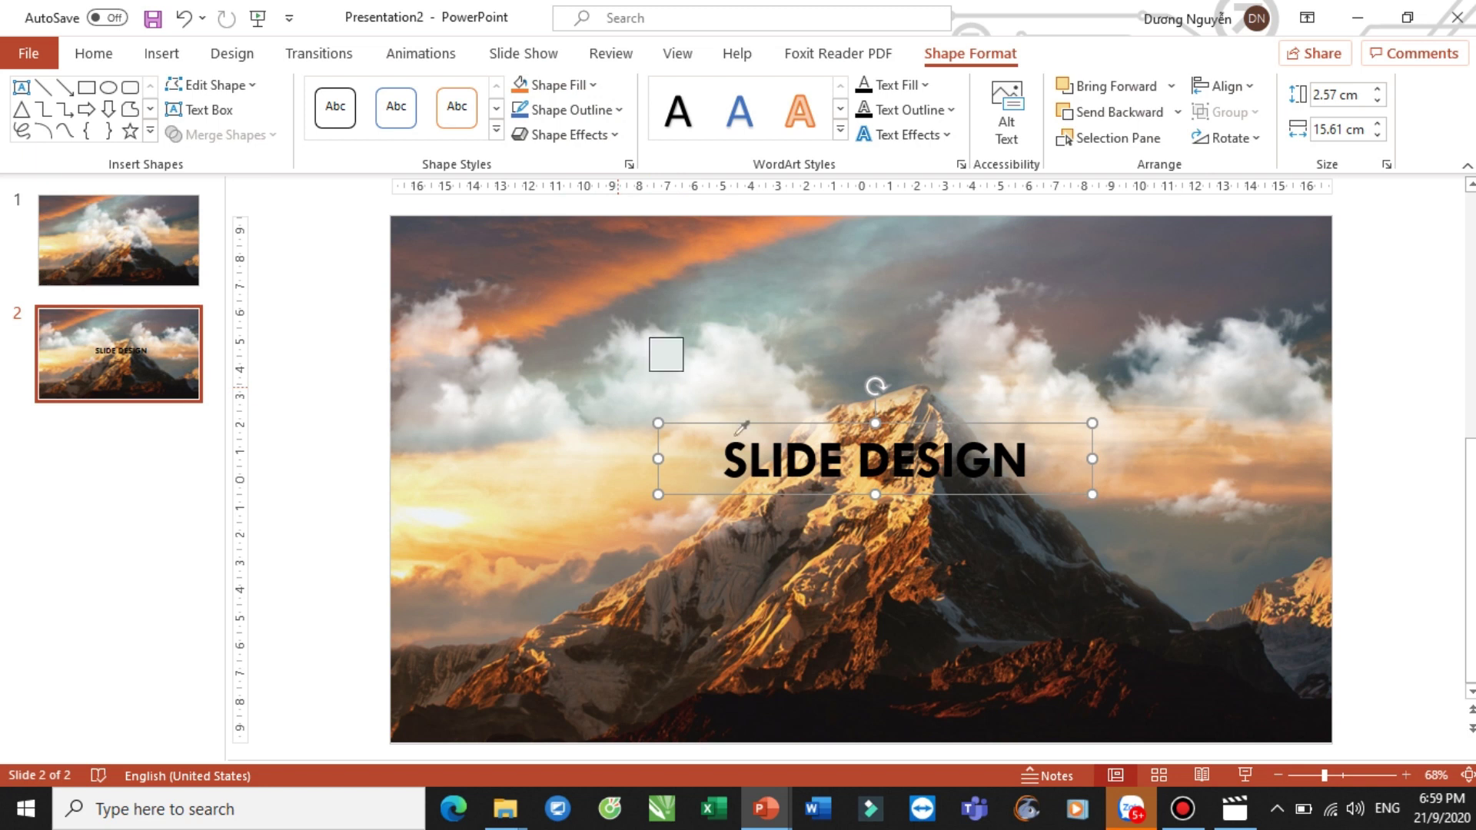
pyautogui.click(904, 512)
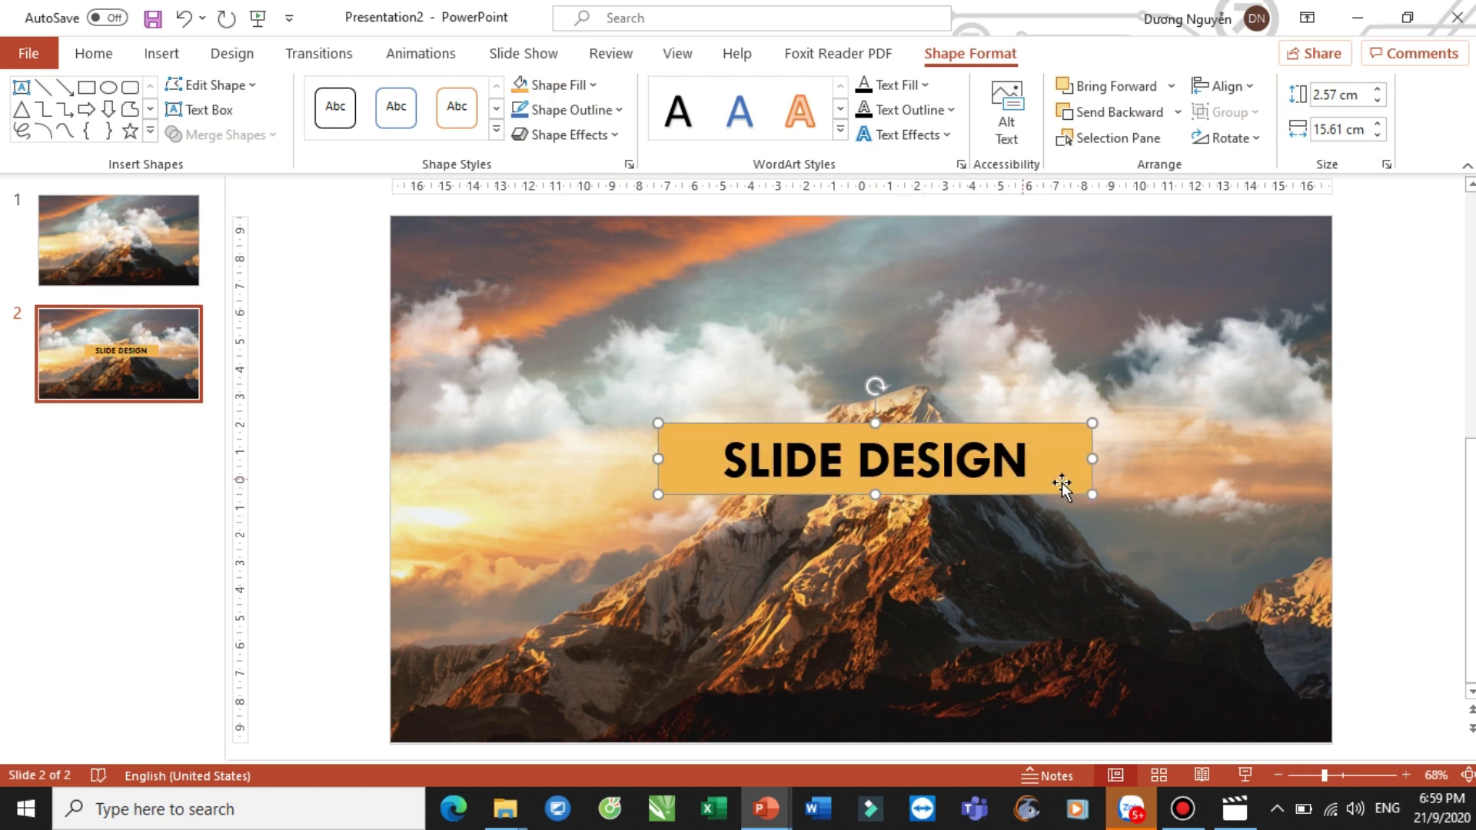
# Select the SLIDE DESIGN text and try sampling a text colour from the photo, then cancel
pyautogui.click(816, 460)
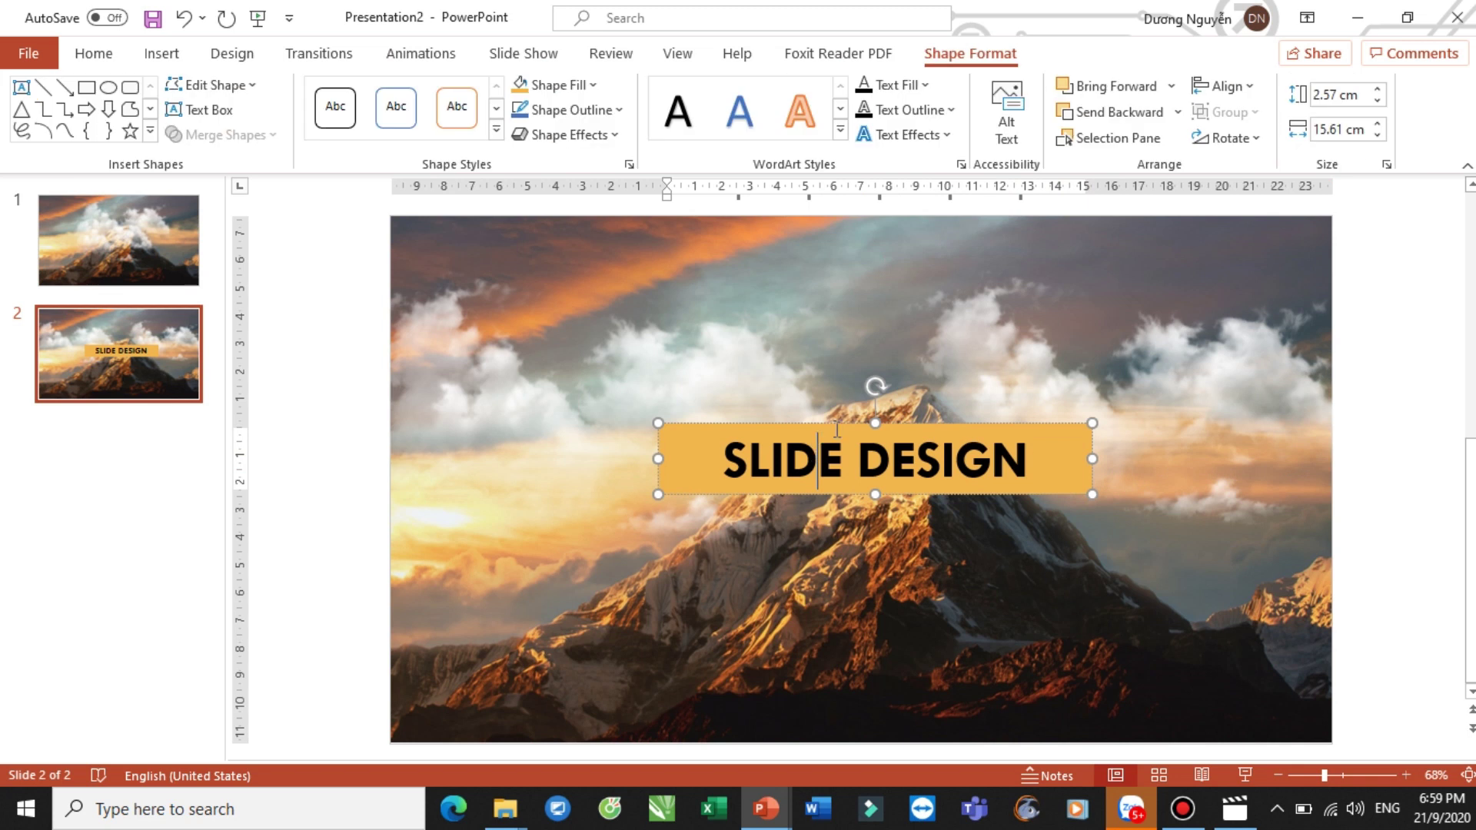
pyautogui.moveTo(727, 461); pyautogui.dragTo(1022, 465)
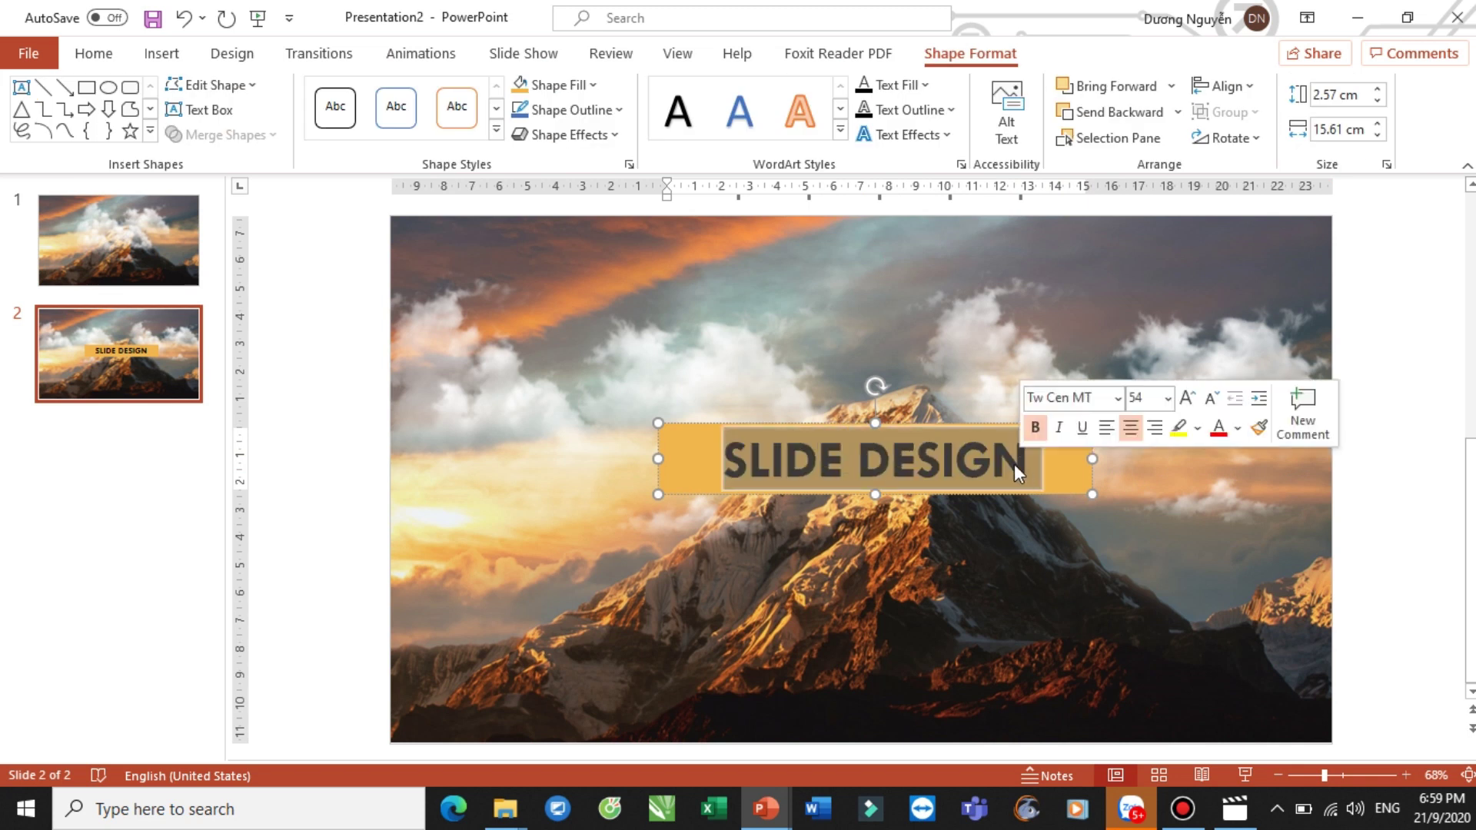
pyautogui.click(94, 53)
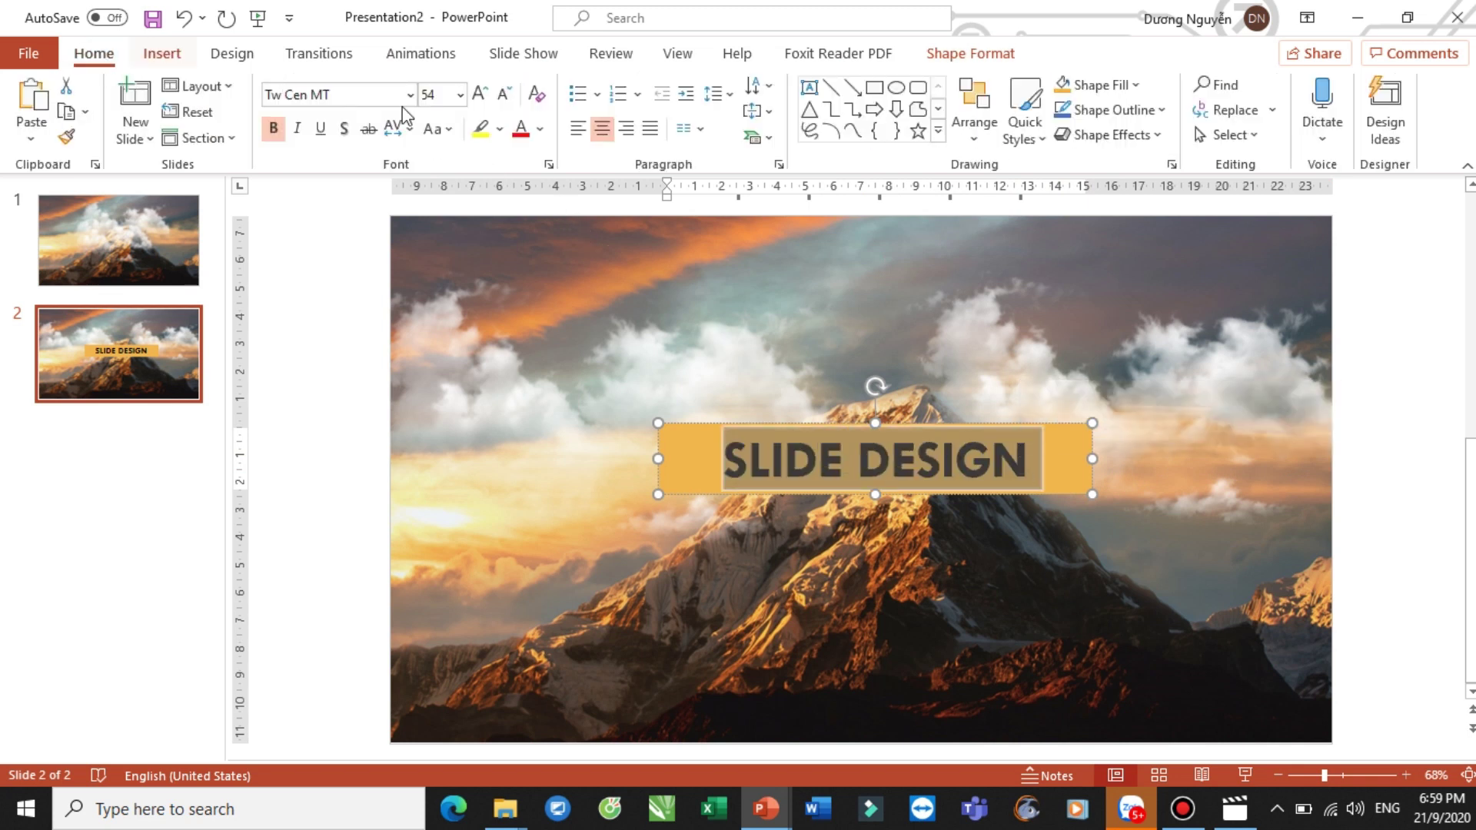
pyautogui.click(540, 131)
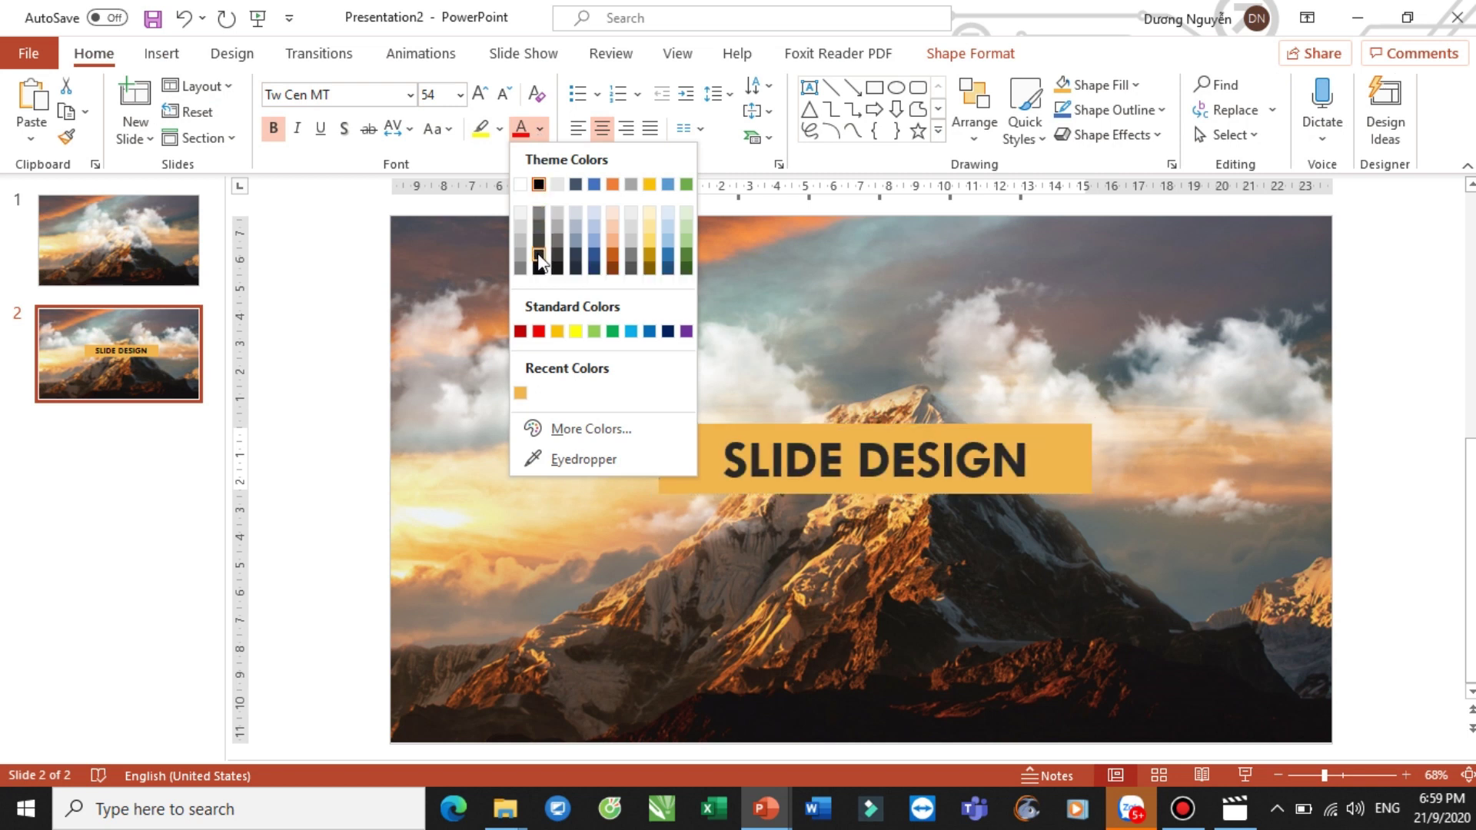
pyautogui.click(565, 459)
pyautogui.press('Escape')
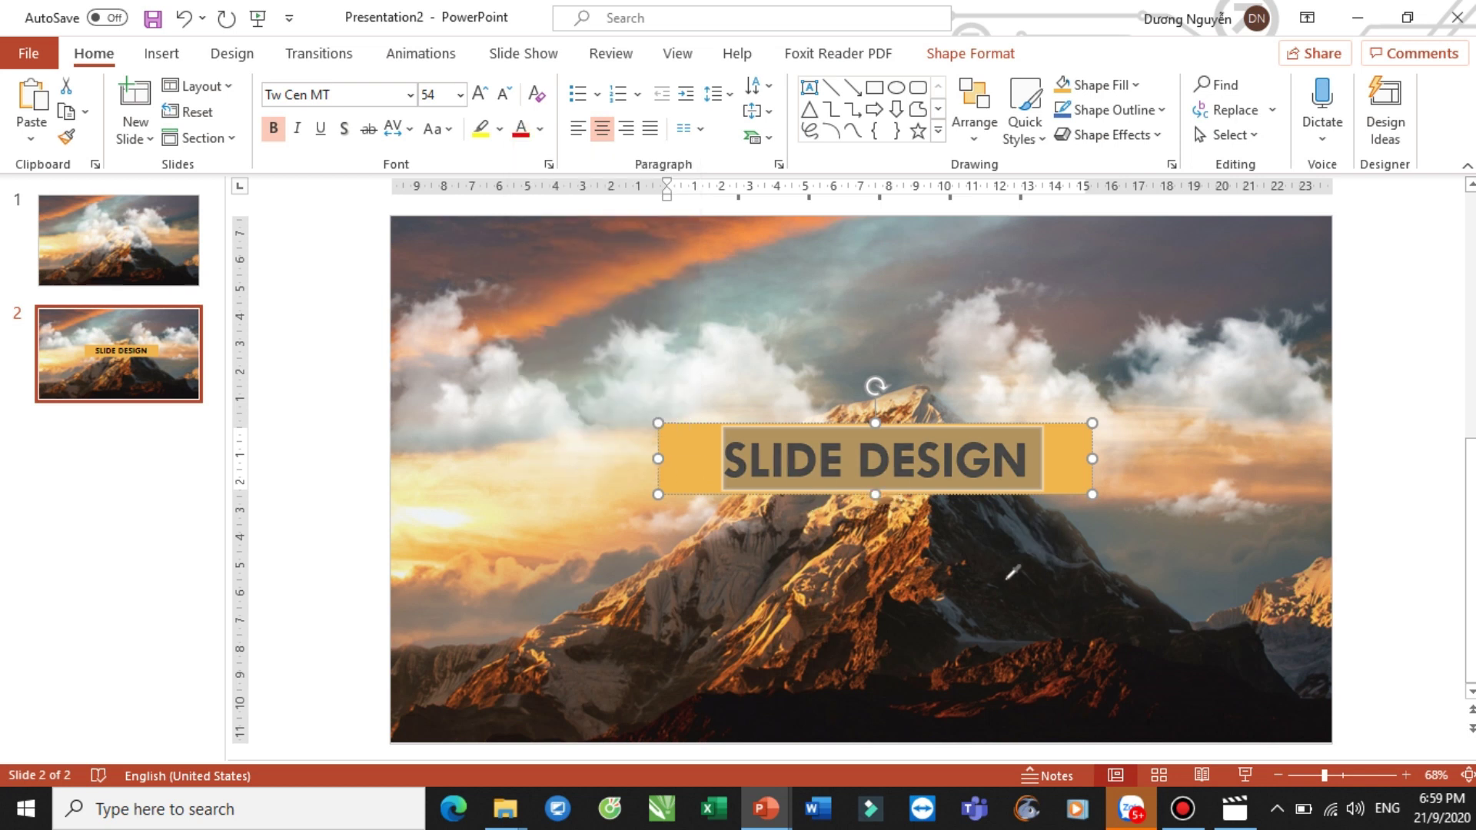
pyautogui.click(322, 509)
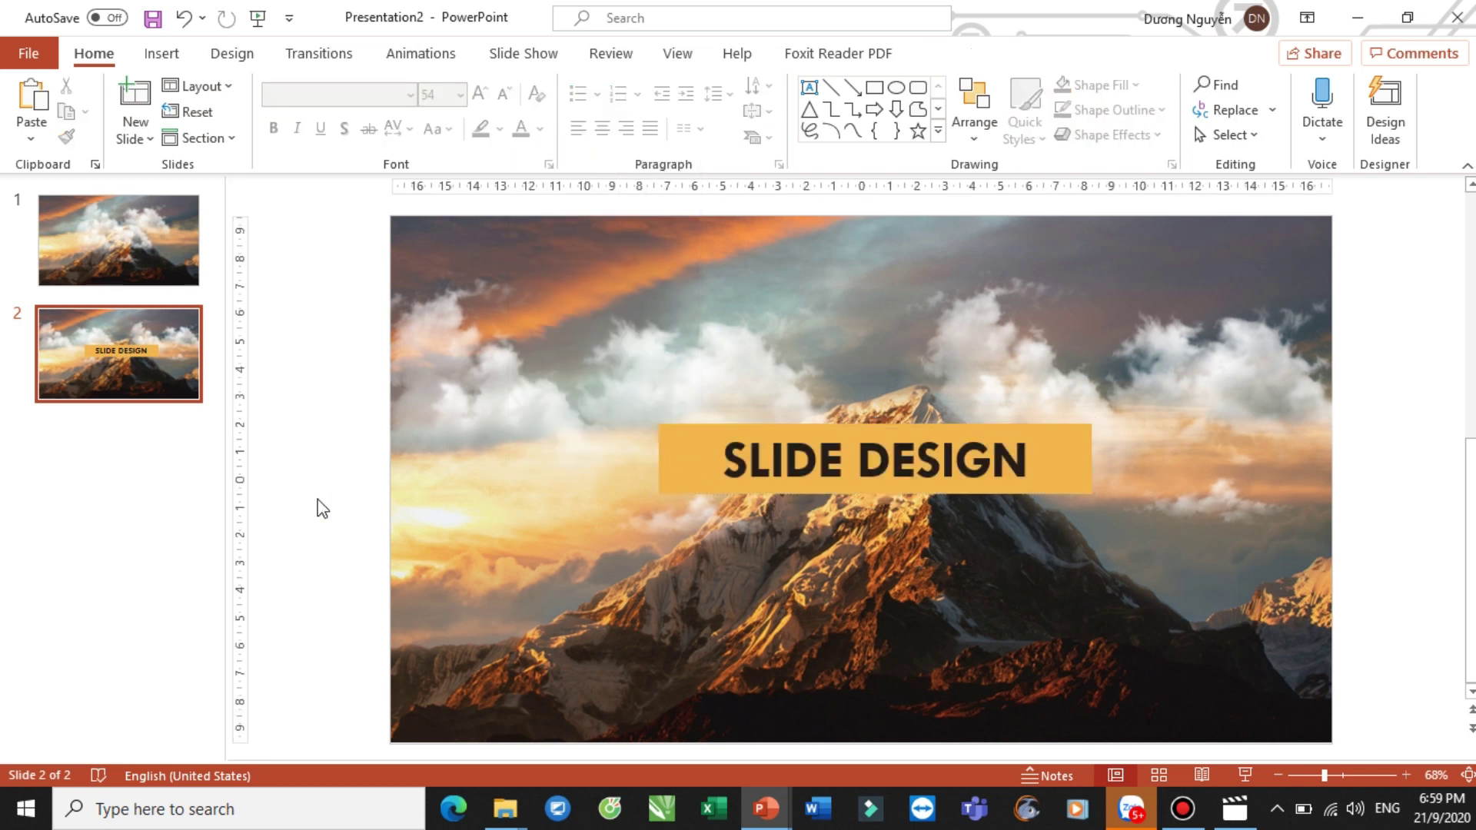
# Reduce the SLIDE DESIGN text from 54 pt to 44 pt
pyautogui.click(981, 464)
pyautogui.hotkey('ctrl', 'a')
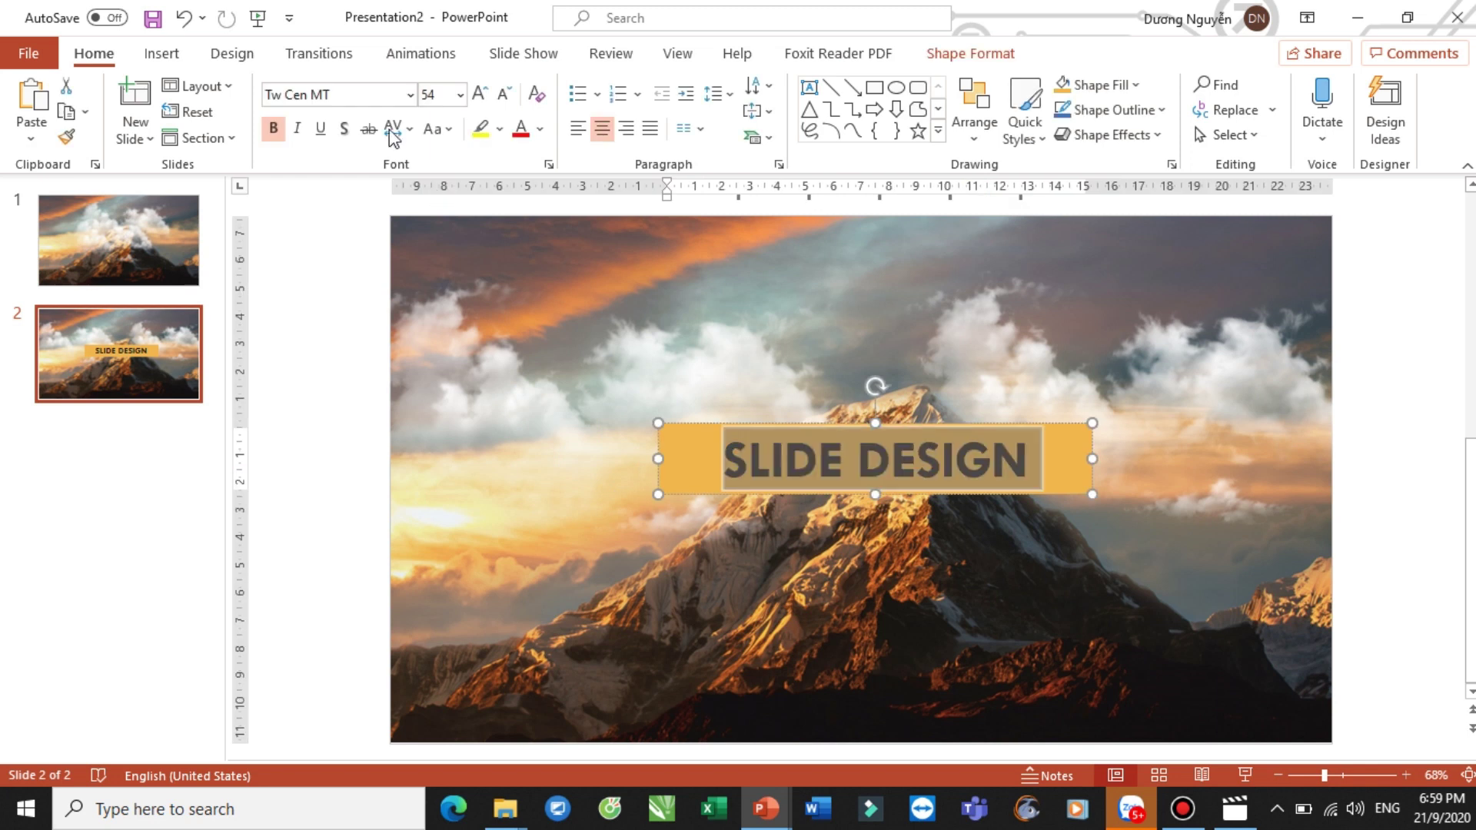
pyautogui.click(504, 94)
pyautogui.click(501, 97)
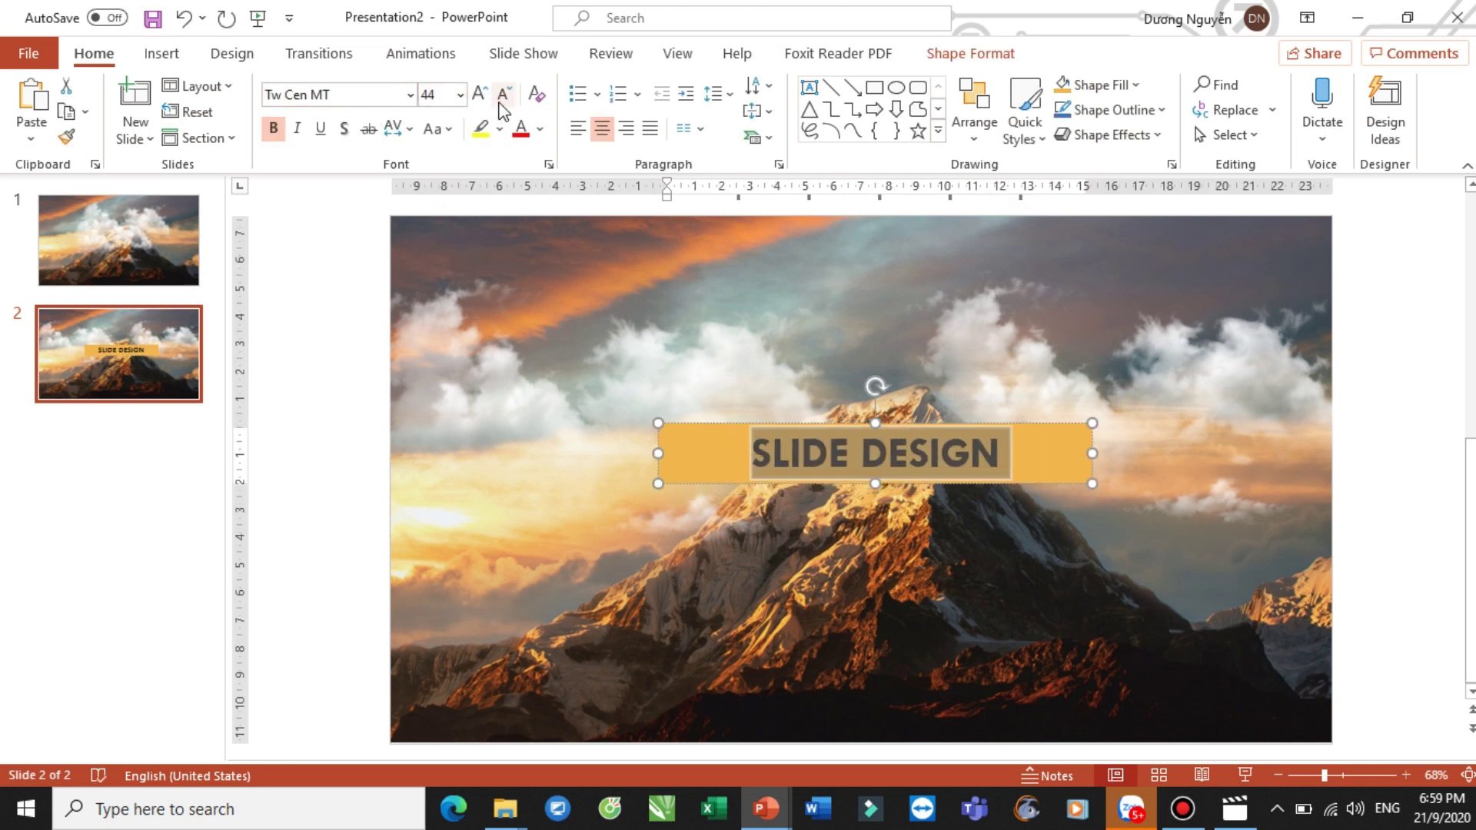
pyautogui.click(1283, 529)
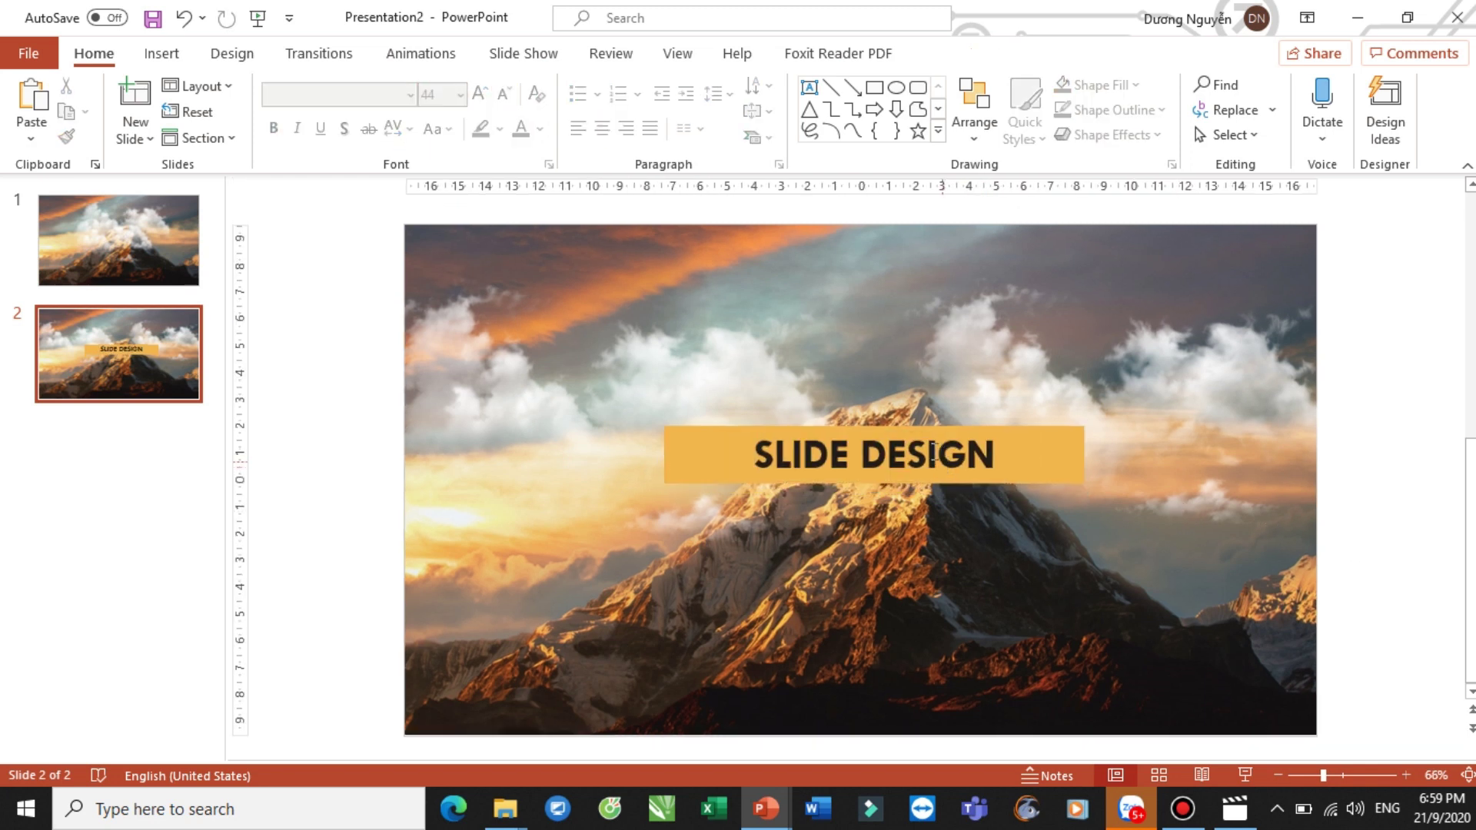
pyautogui.click(932, 452)
pyautogui.hotkey('ctrl', 'a')
# Unbold the title, then duplicate the SLIDE DESIGN bar just below the original
pyautogui.click(272, 128)
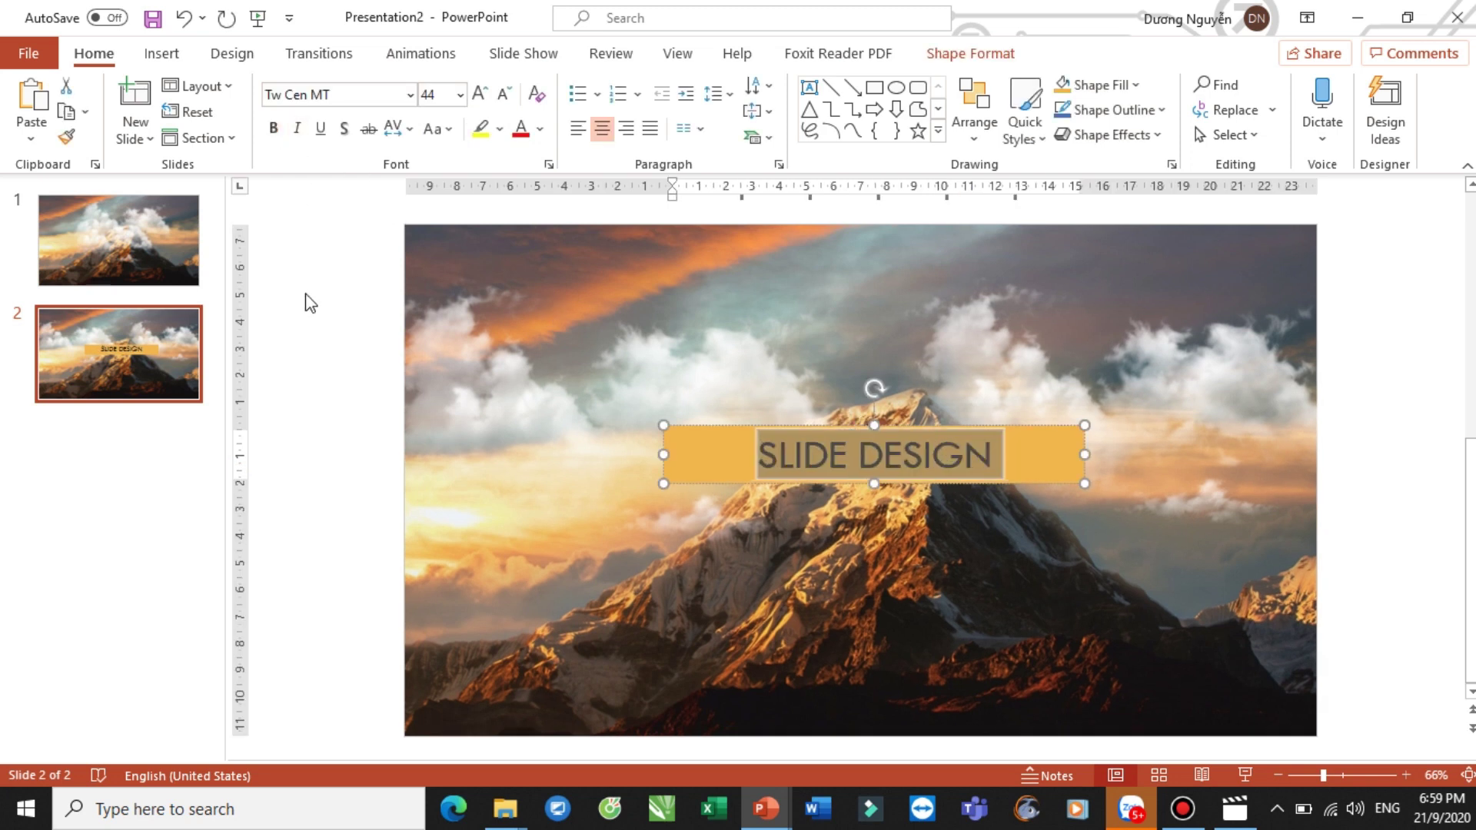
pyautogui.press('Escape')
pyautogui.moveTo(1044, 444); pyautogui.dragTo(1049, 513)
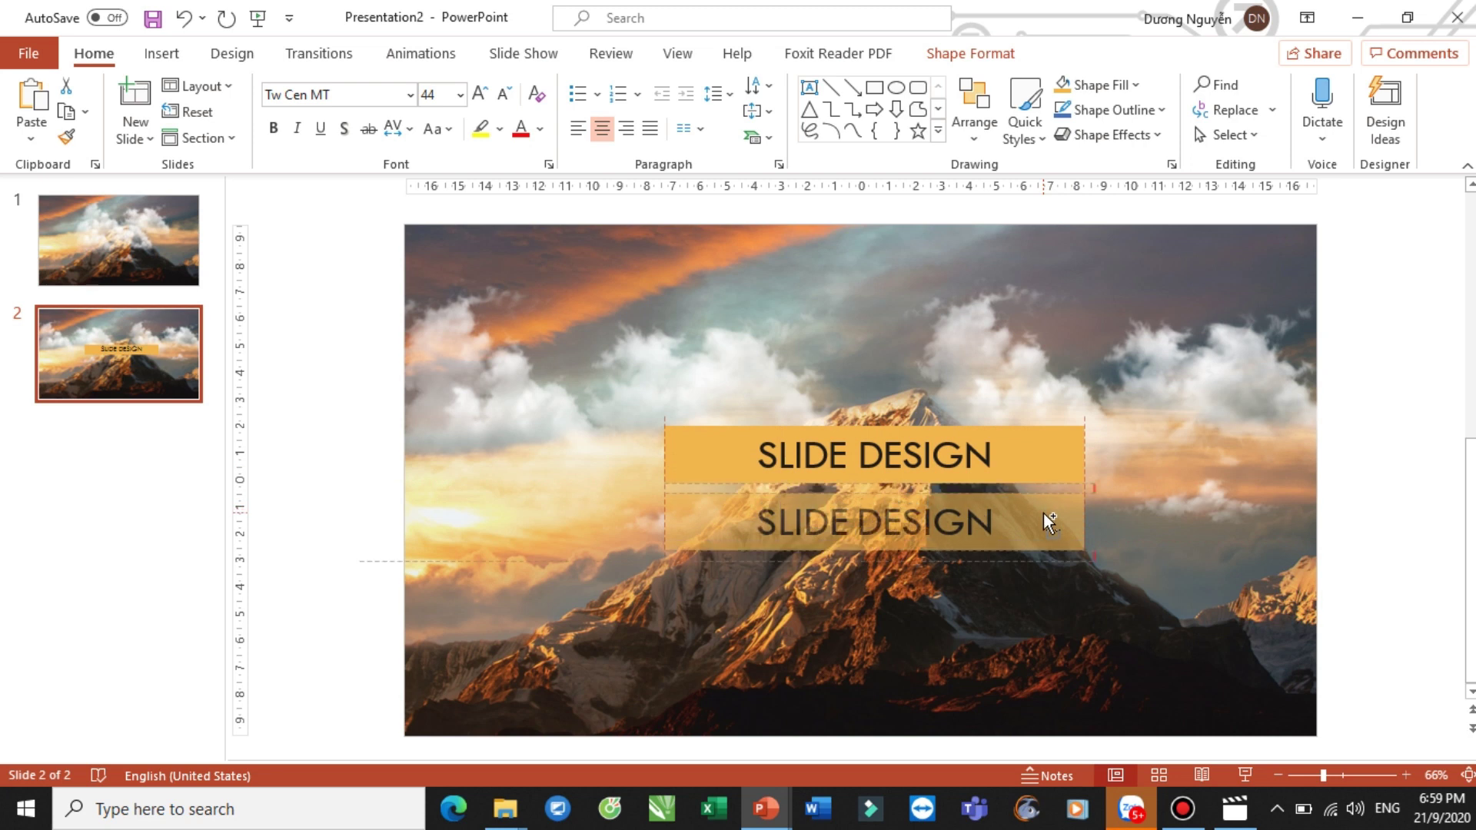
pyautogui.moveTo(1049, 514); pyautogui.dragTo(1050, 521)
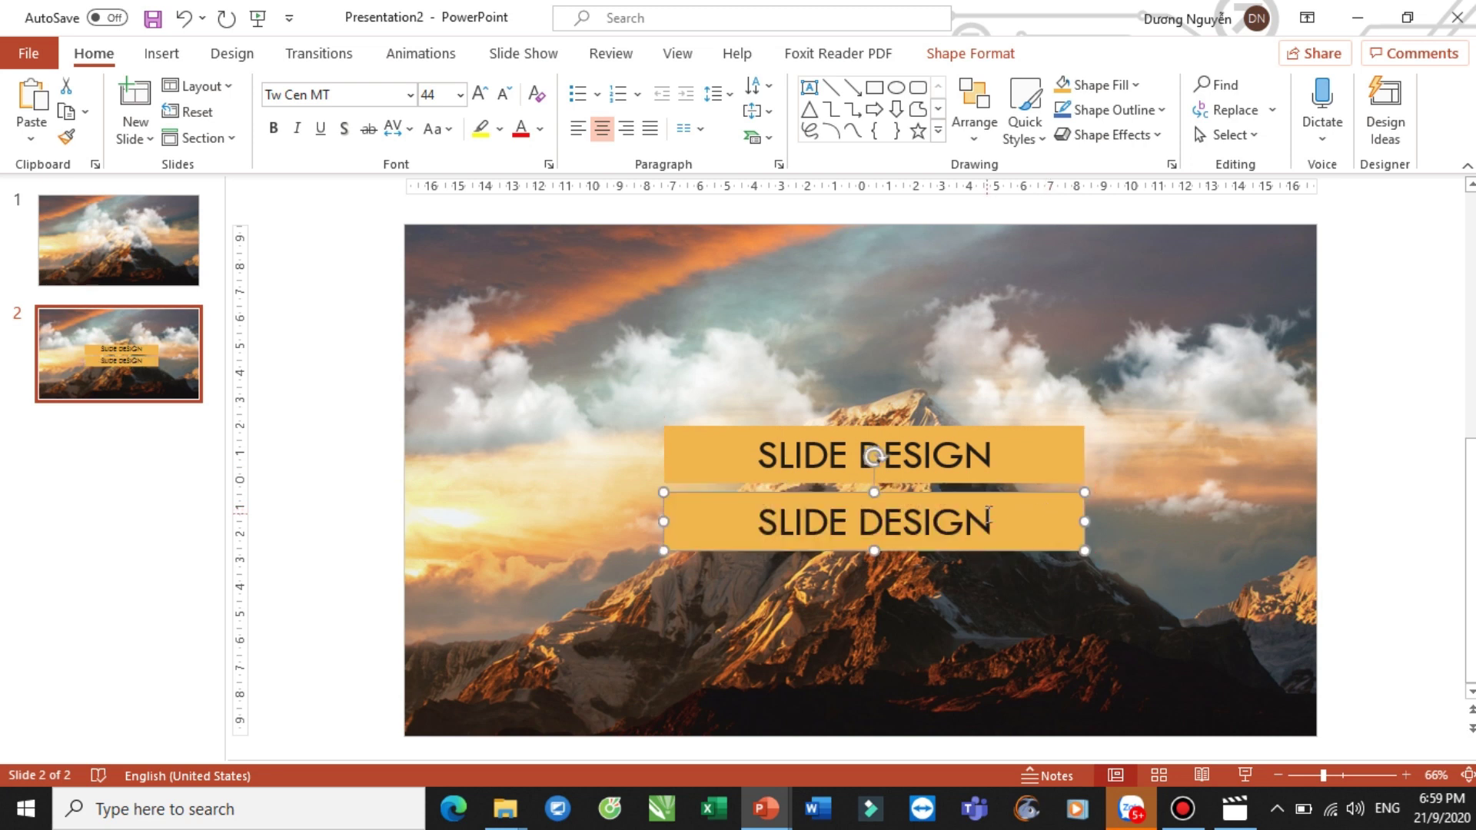
# Change the copy's text to POWERPOINT ACADEMY and reduce it to 40 pt on one line
pyautogui.tripleClick(933, 527)
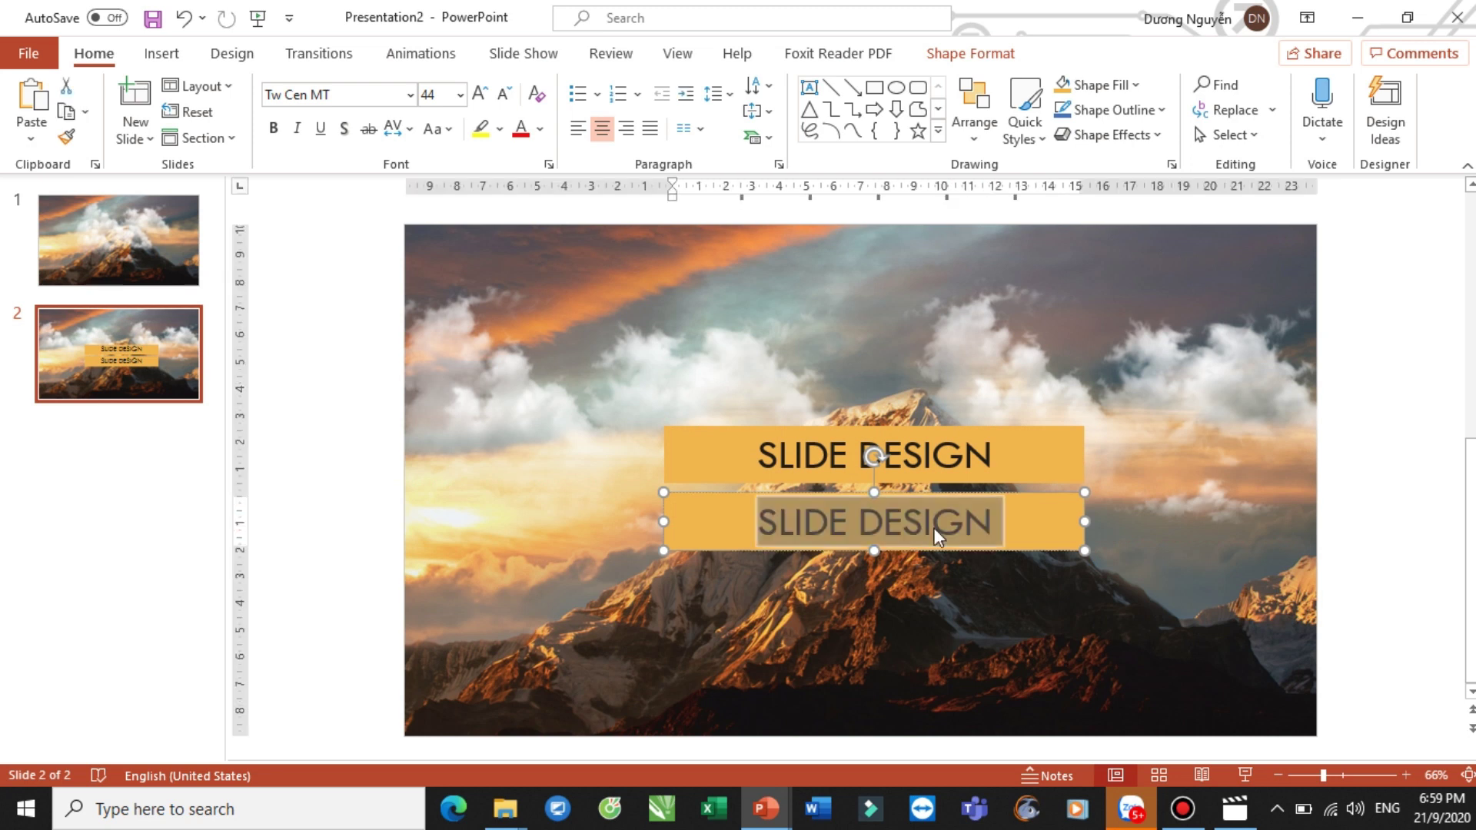
pyautogui.write('POW')
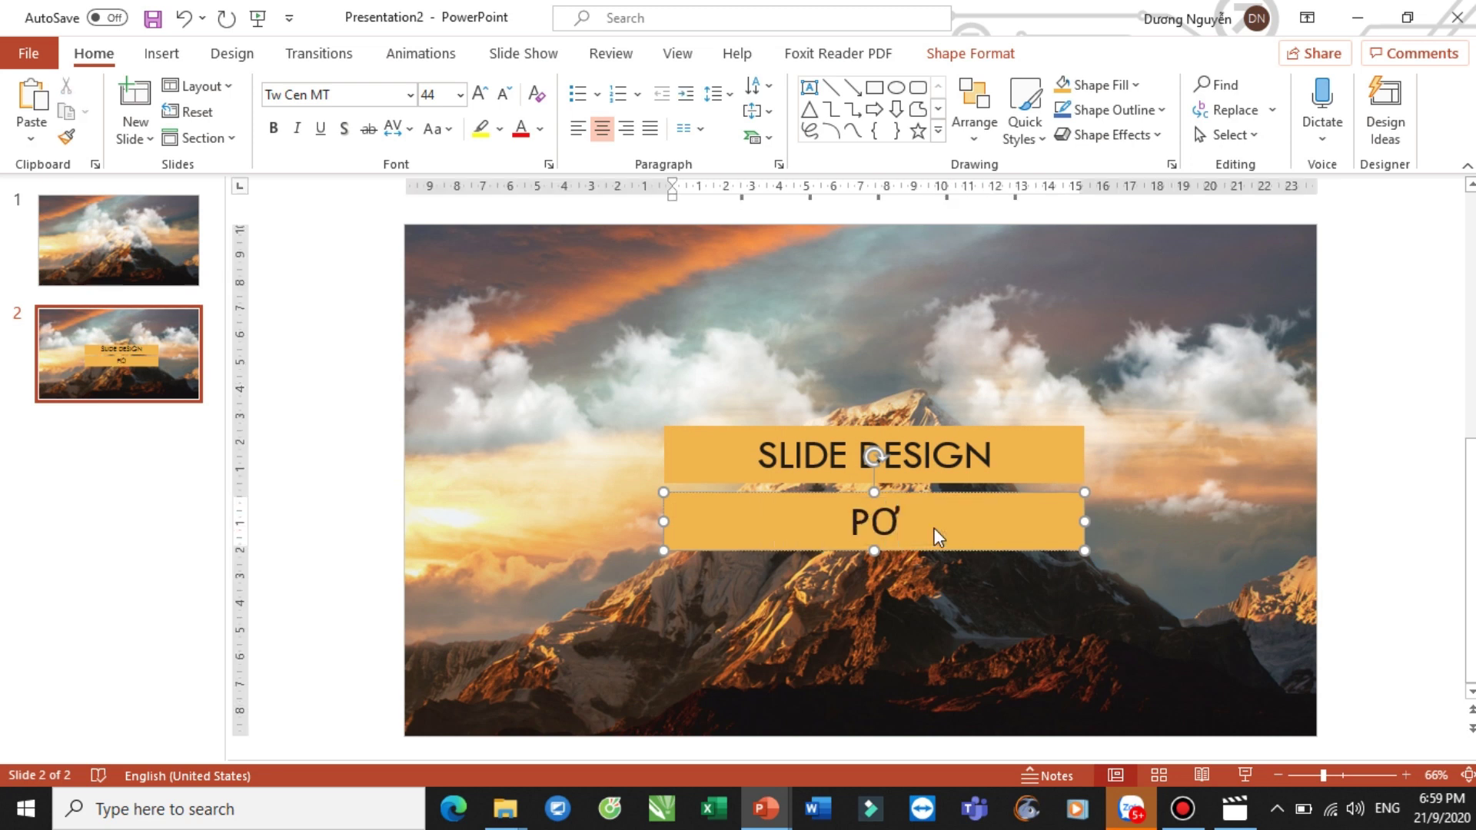
pyautogui.write('ERPOINT ACADE')
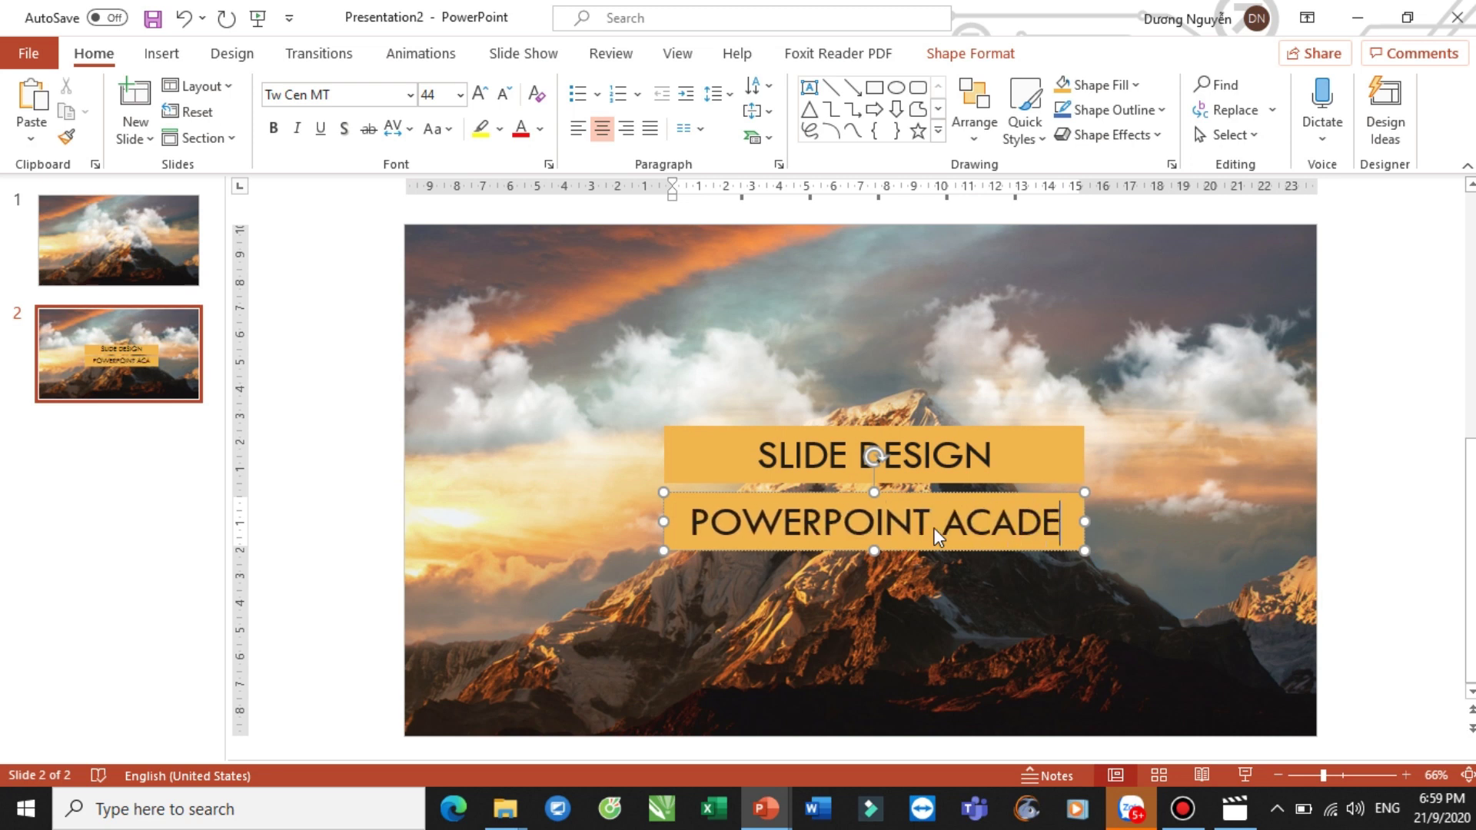
pyautogui.write('MY')
pyautogui.hotkey('ctrl', 'a')
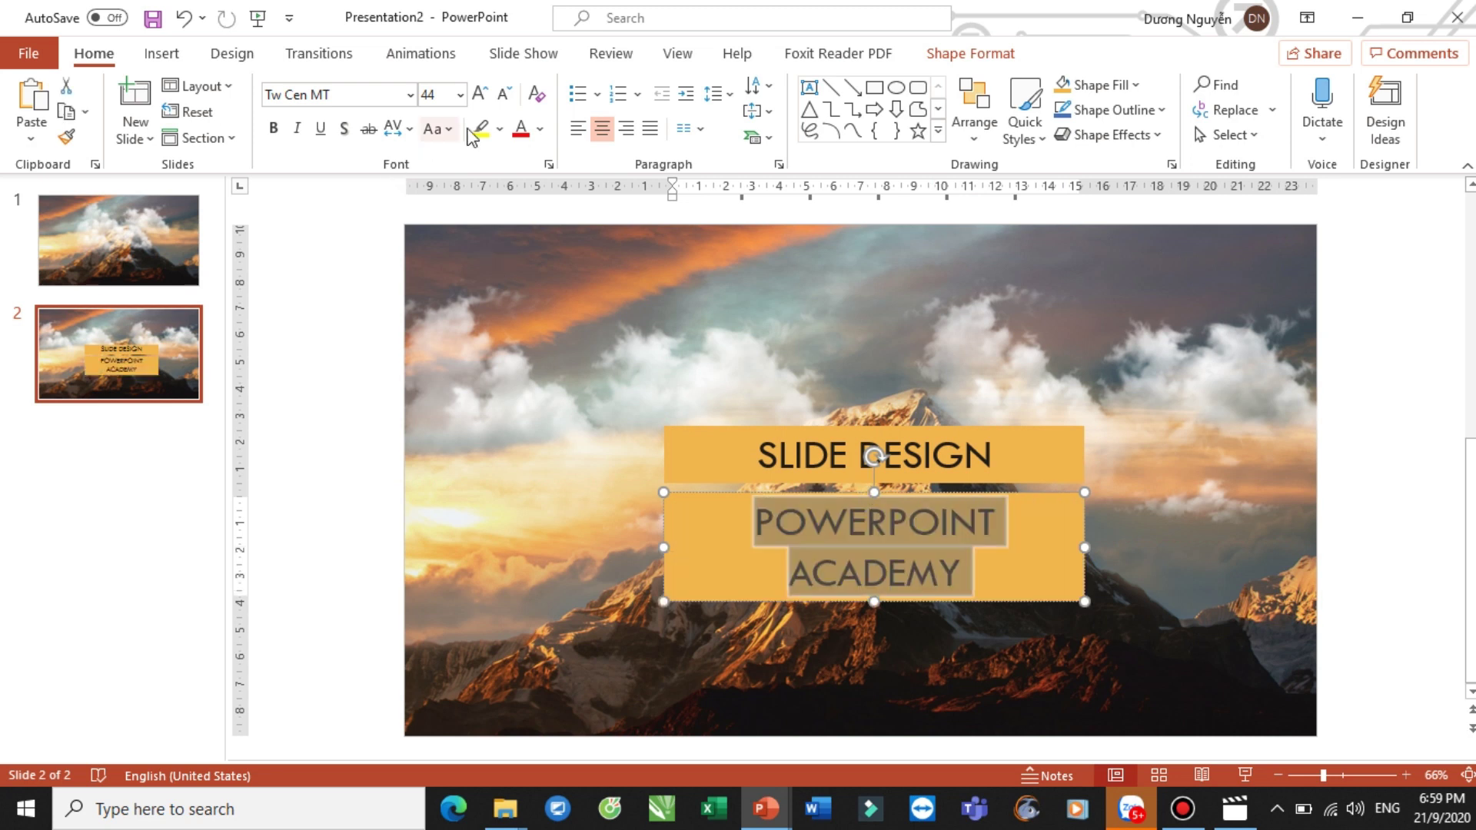
pyautogui.click(503, 94)
# Nudge the POWERPOINT ACADEMY box up slightly
pyautogui.click(1375, 423)
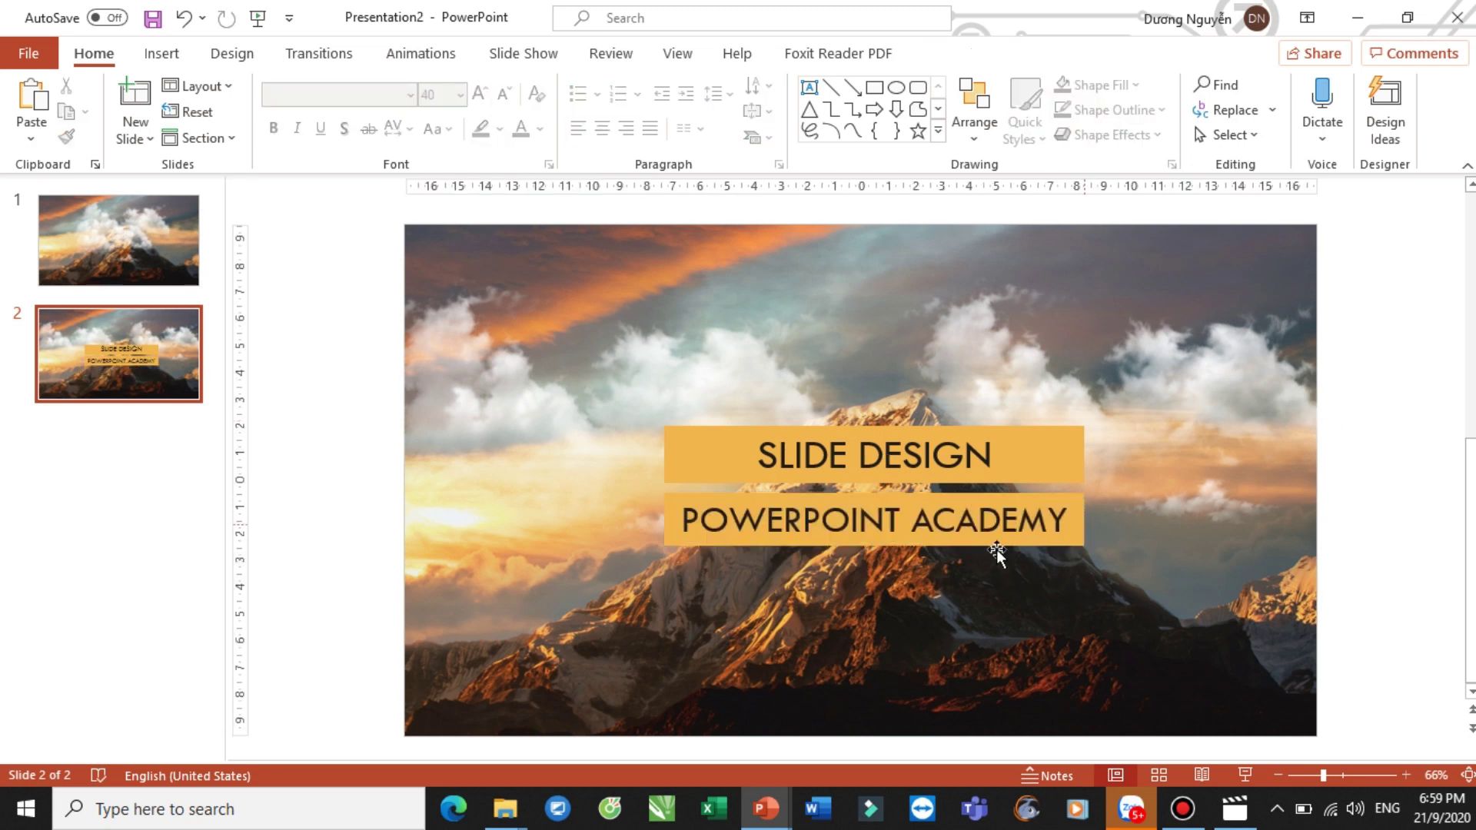
pyautogui.click(966, 513)
pyautogui.scroll(-1, 1022, 450)
pyautogui.scroll(1, 1019, 453)
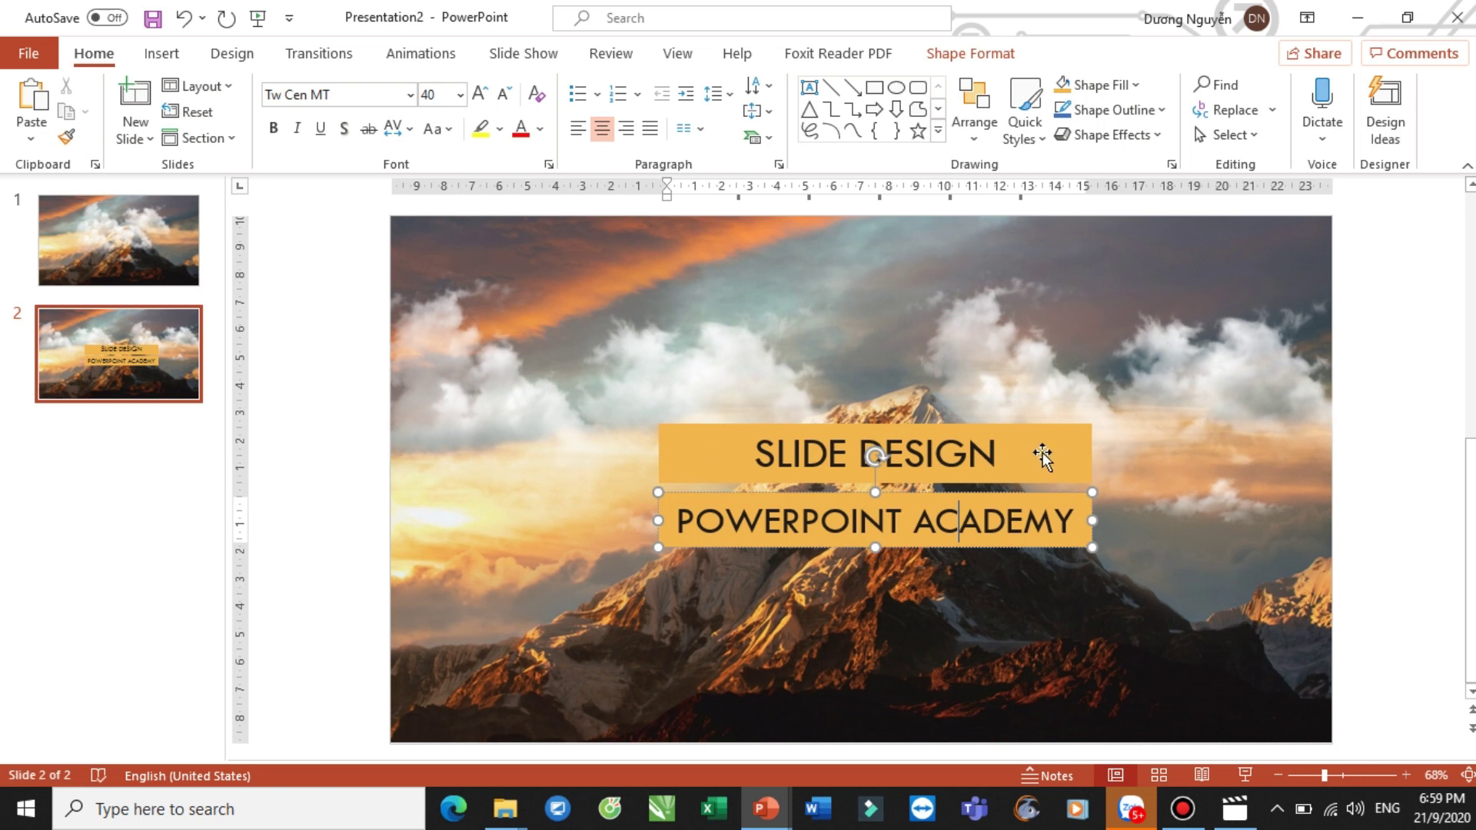
pyautogui.click(1077, 545)
pyautogui.press('Up')
pyautogui.press('Up')
pyautogui.press('Up')
pyautogui.click(1128, 542)
# Reduce the SLIDE DESIGN text to 36 pt
pyautogui.click(1025, 454)
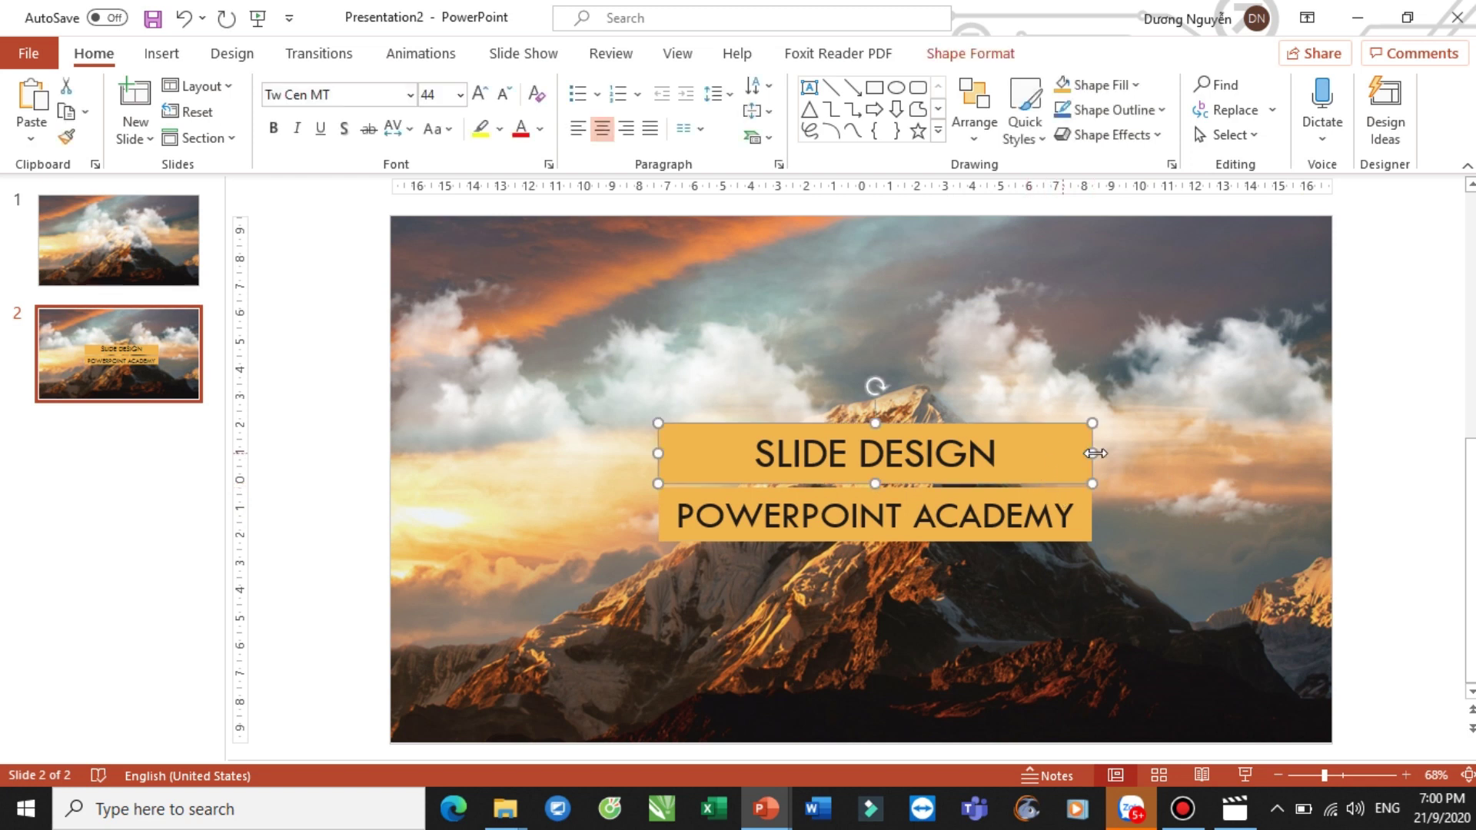
pyautogui.click(970, 453)
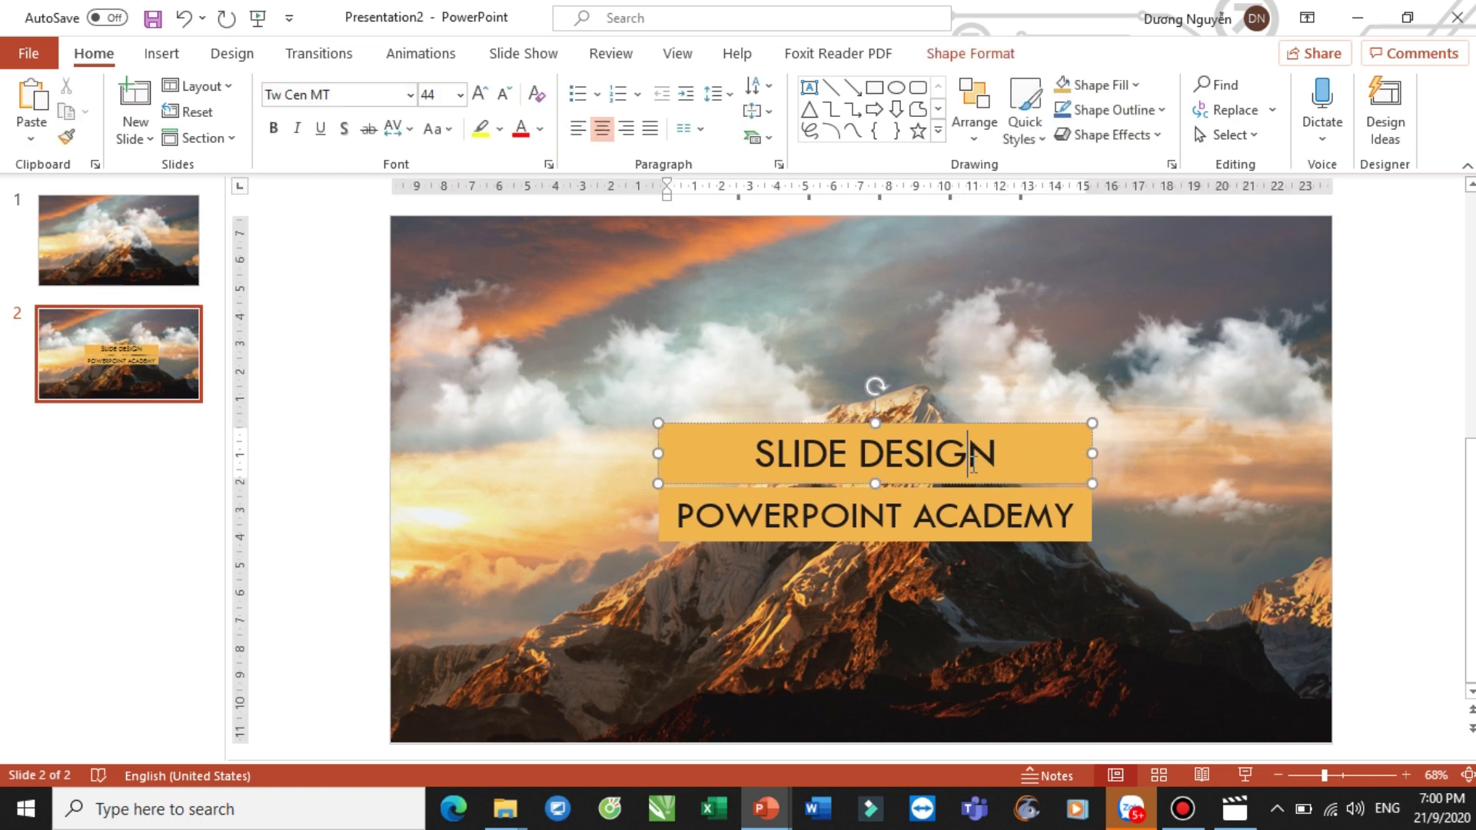
pyautogui.tripleClick(972, 461)
pyautogui.click(505, 95)
pyautogui.click(505, 95)
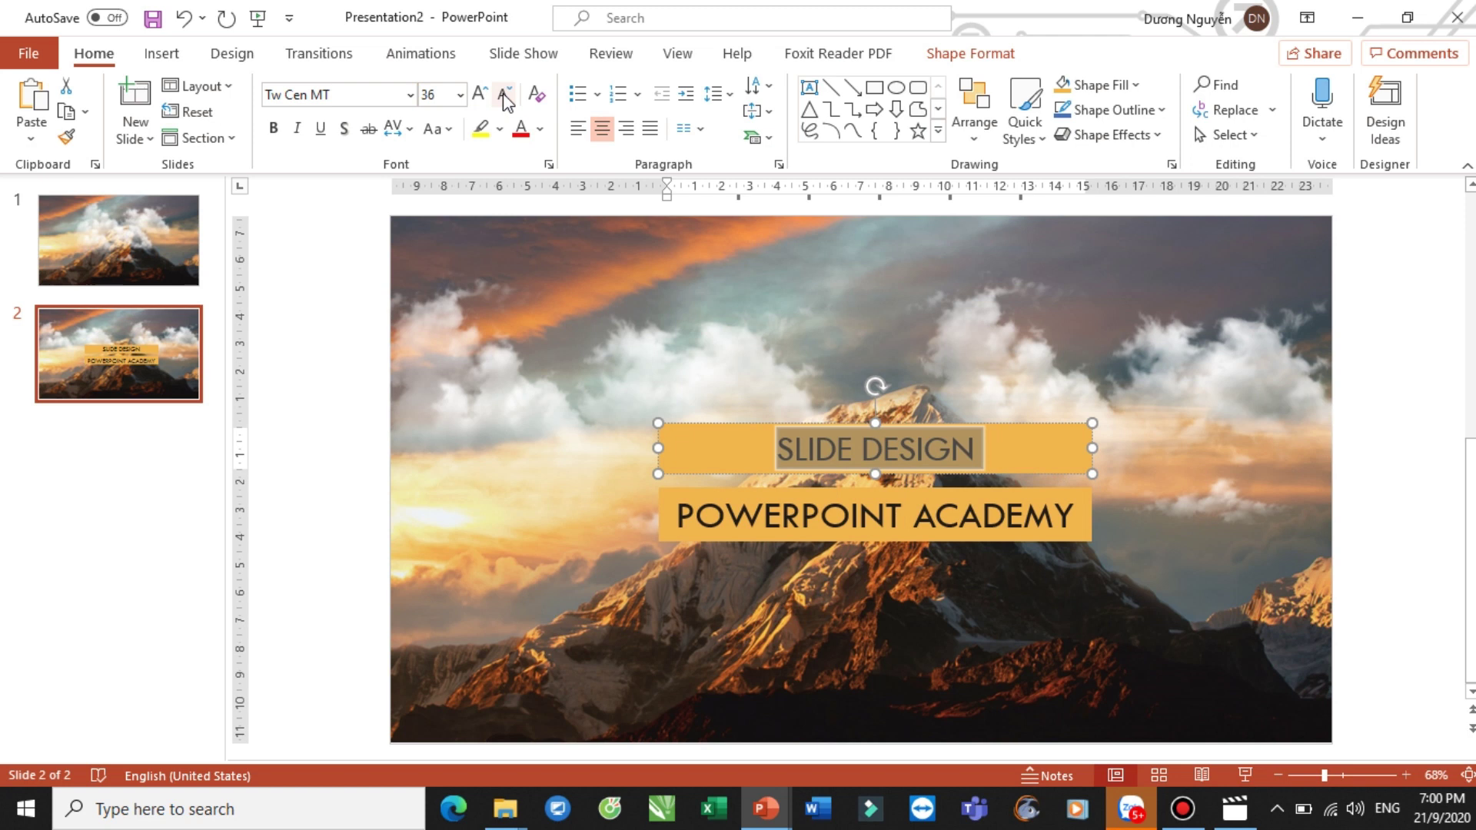
# Reduce POWERPOINT ACADEMY to 32 pt and move its bar up under the title bar
pyautogui.click(926, 506)
pyautogui.tripleClick(926, 505)
pyautogui.click(505, 94)
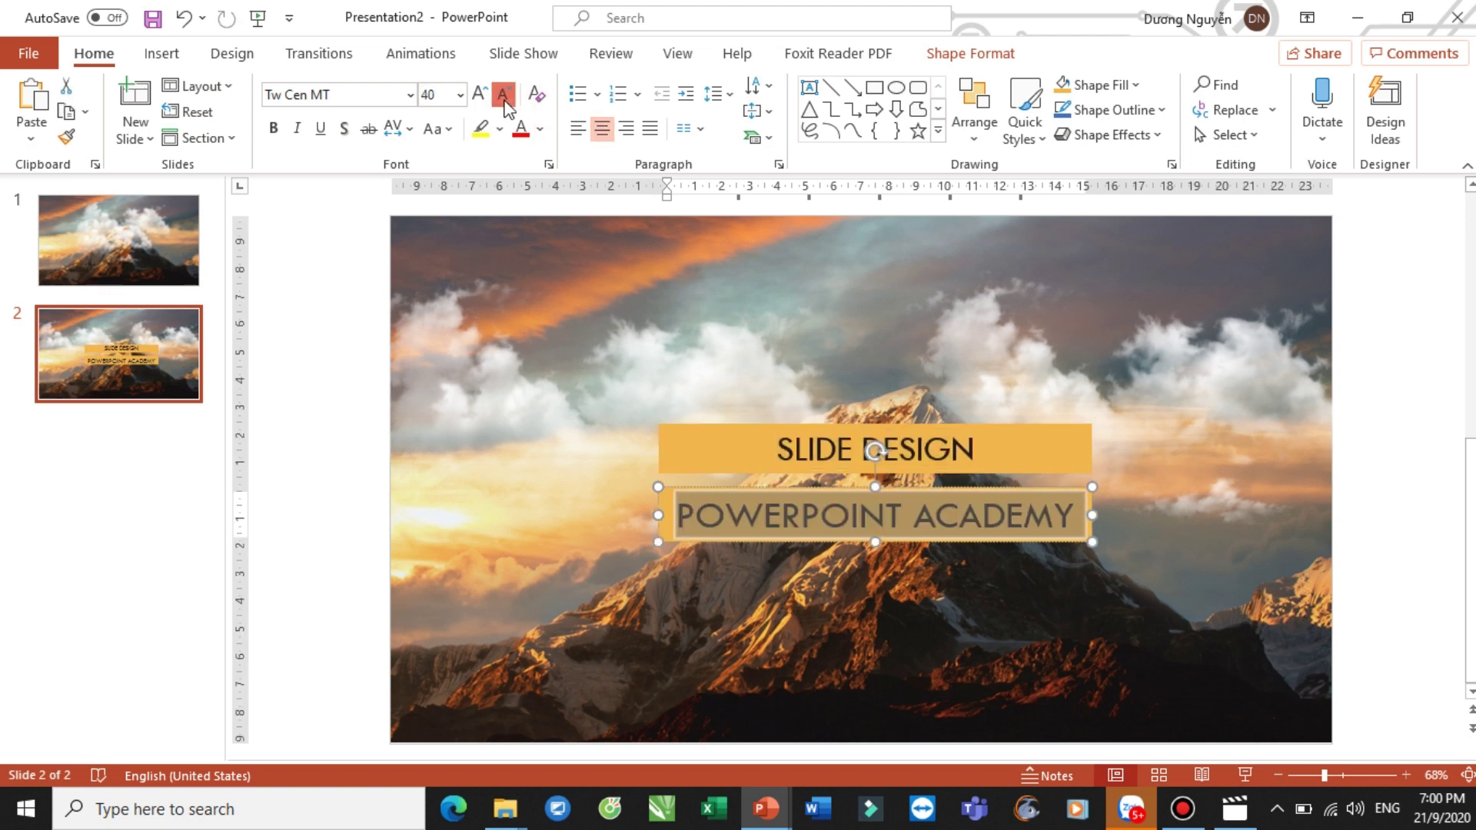
pyautogui.click(505, 94)
pyautogui.click(505, 94)
pyautogui.click(1096, 505)
pyautogui.moveTo(1096, 502); pyautogui.dragTo(1076, 500)
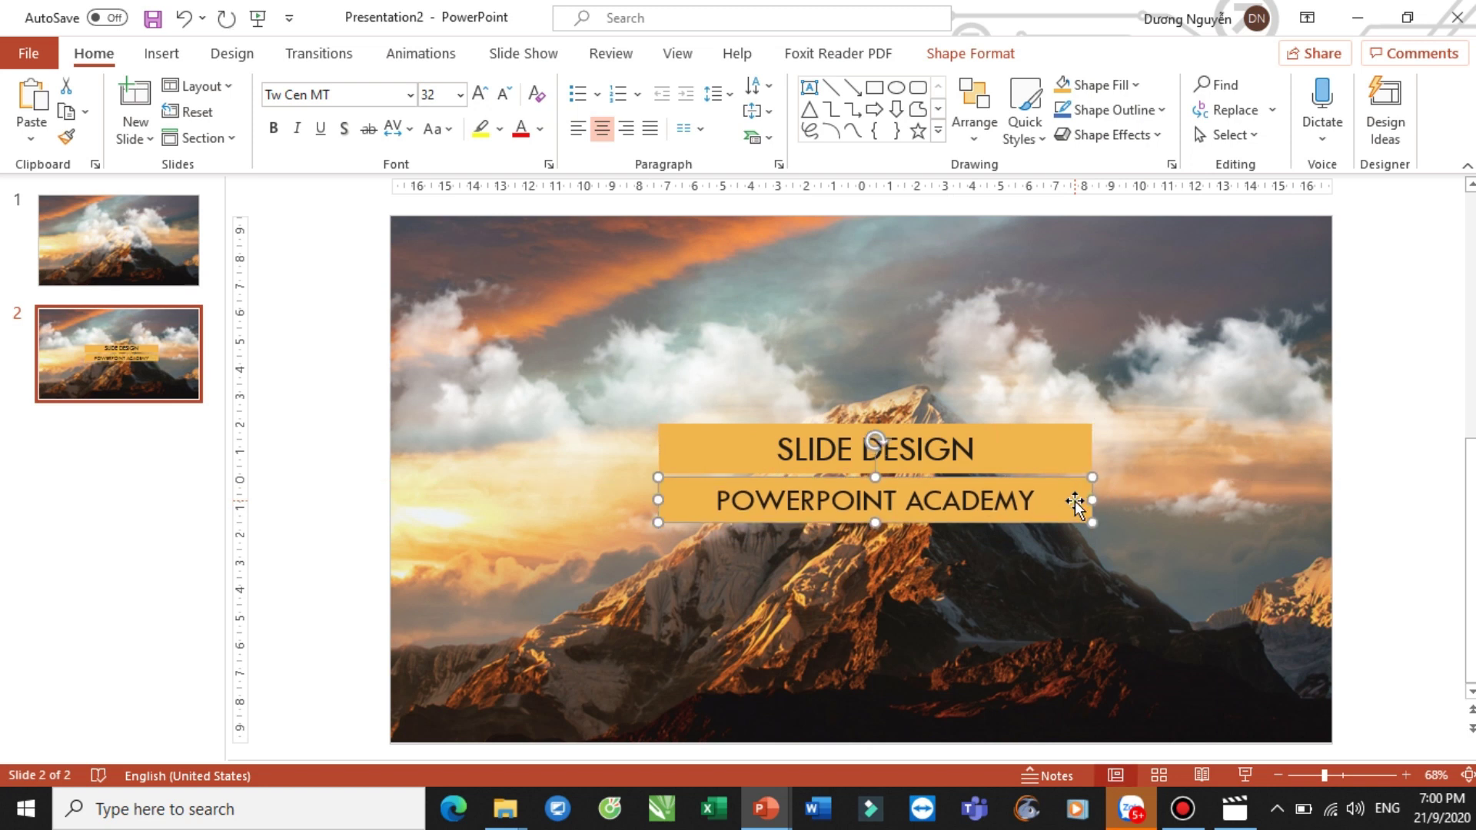
# Narrow the SLIDE DESIGN and POWERPOINT ACADEMY bars from their right sides
pyautogui.click(1387, 496)
pyautogui.click(1079, 459)
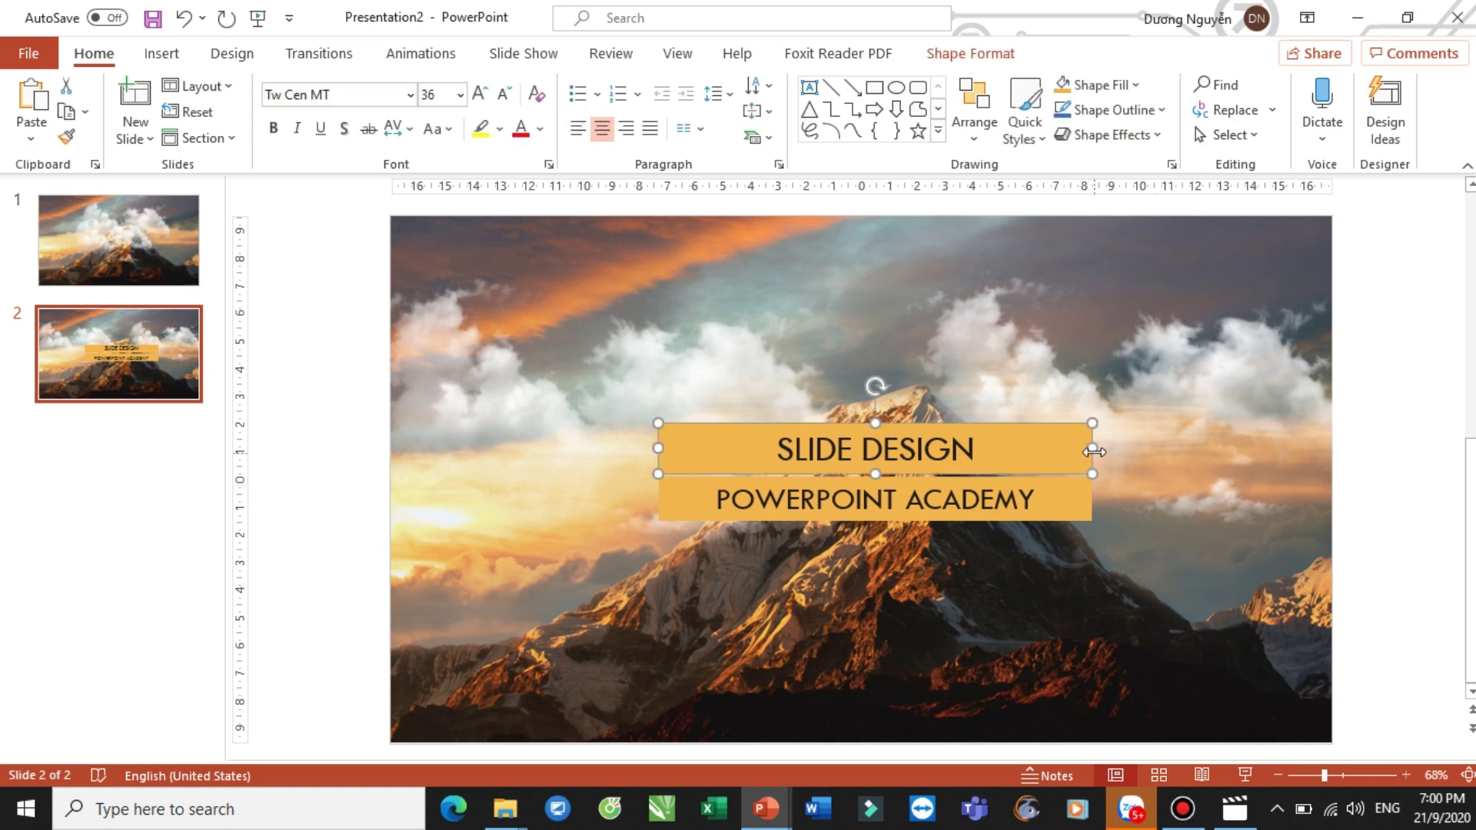
pyautogui.moveTo(1092, 448)
pyautogui.mouseDown()
pyautogui.moveTo(998, 449)
pyautogui.moveTo(1009, 419)
pyautogui.mouseUp()
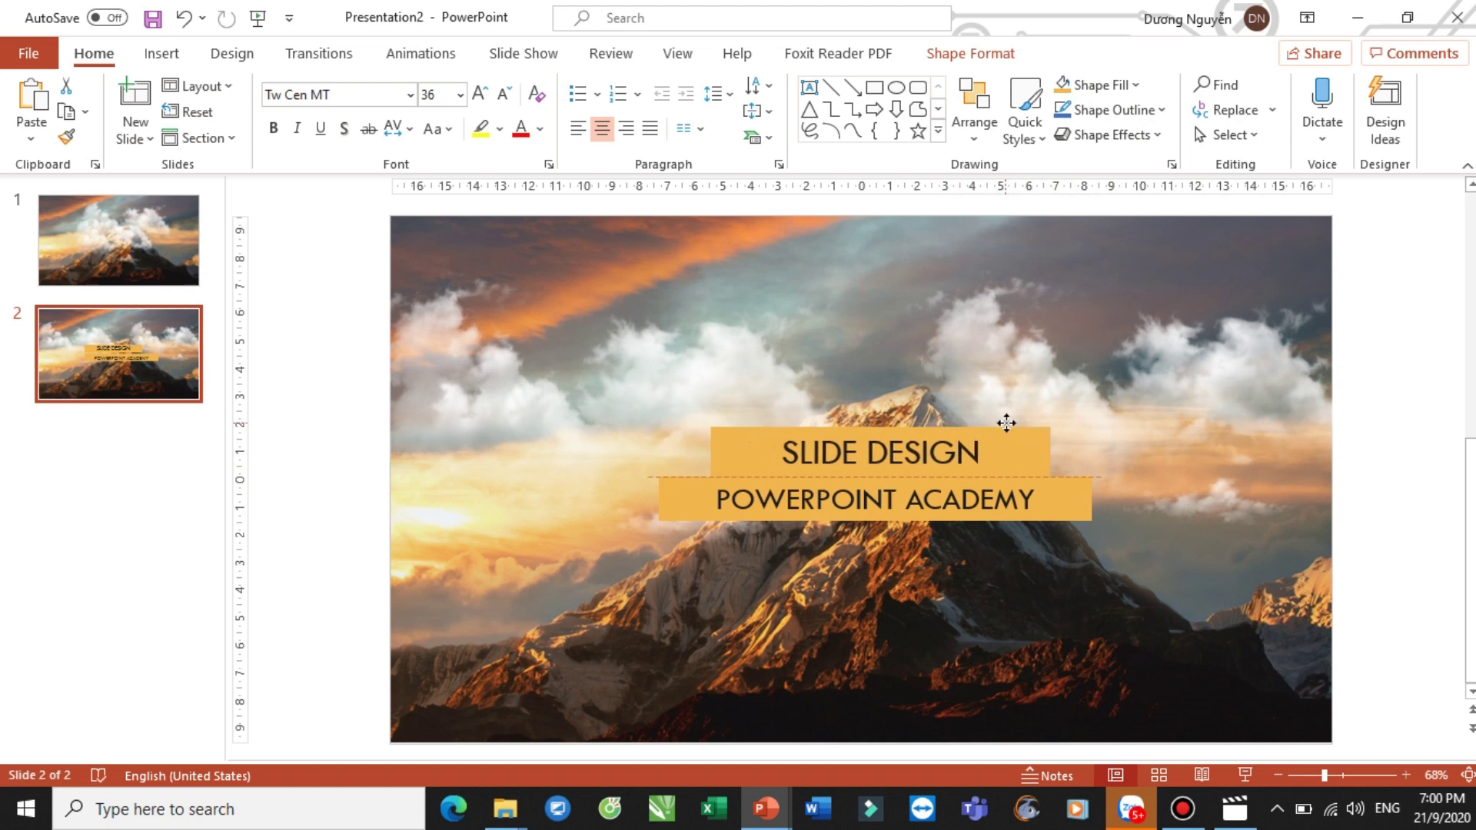
pyautogui.click(1078, 500)
pyautogui.moveTo(1093, 499)
pyautogui.mouseDown()
pyautogui.moveTo(1037, 497)
pyautogui.moveTo(1070, 443)
pyautogui.mouseUp()
# Widen the SLIDE DESIGN bar on both sides to match the lower bar, then deselect
pyautogui.click(1034, 428)
pyautogui.moveTo(709, 441); pyautogui.dragTo(690, 442)
pyautogui.click(1347, 450)
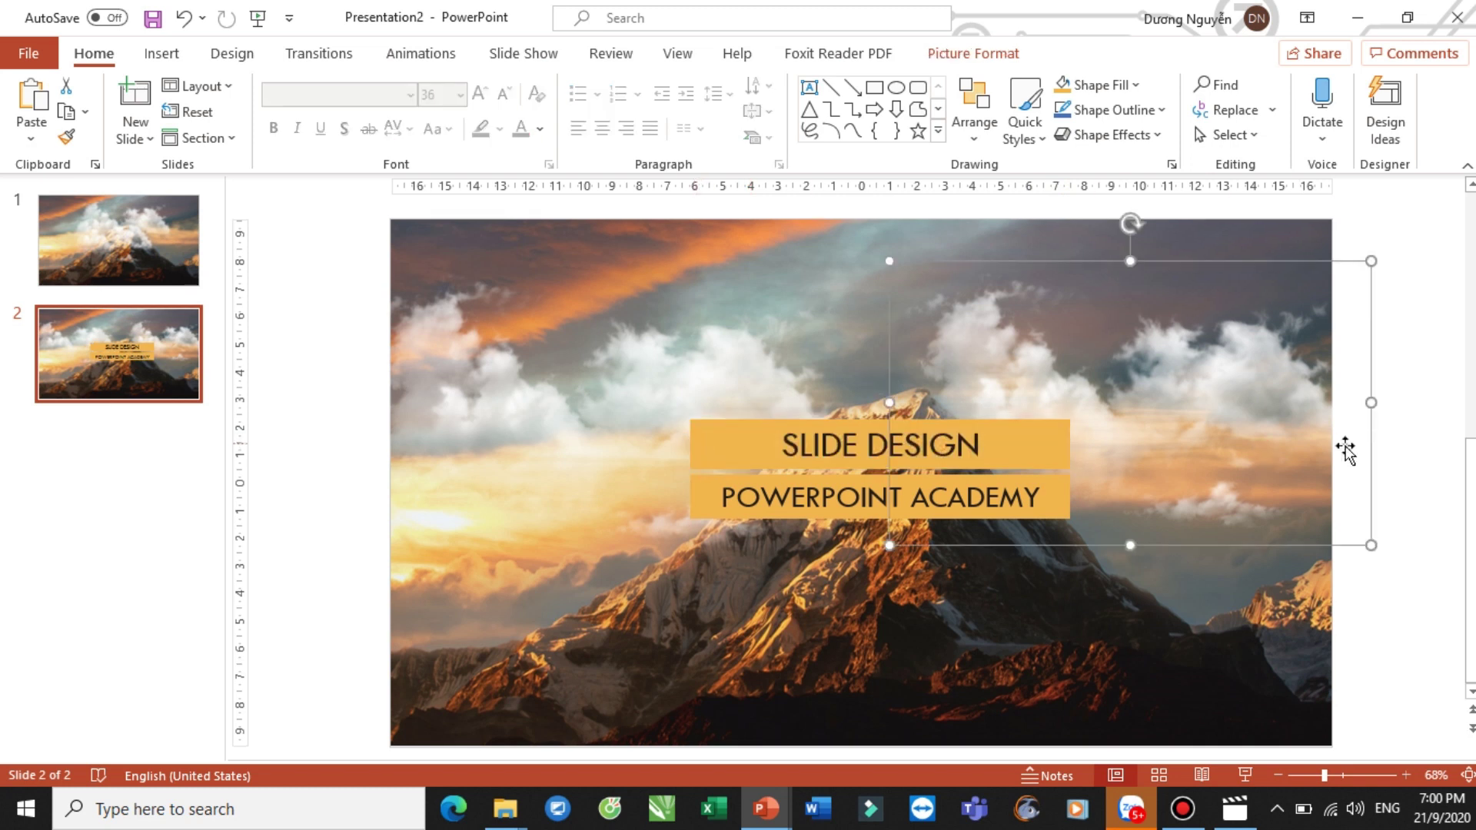
pyautogui.click(1396, 659)
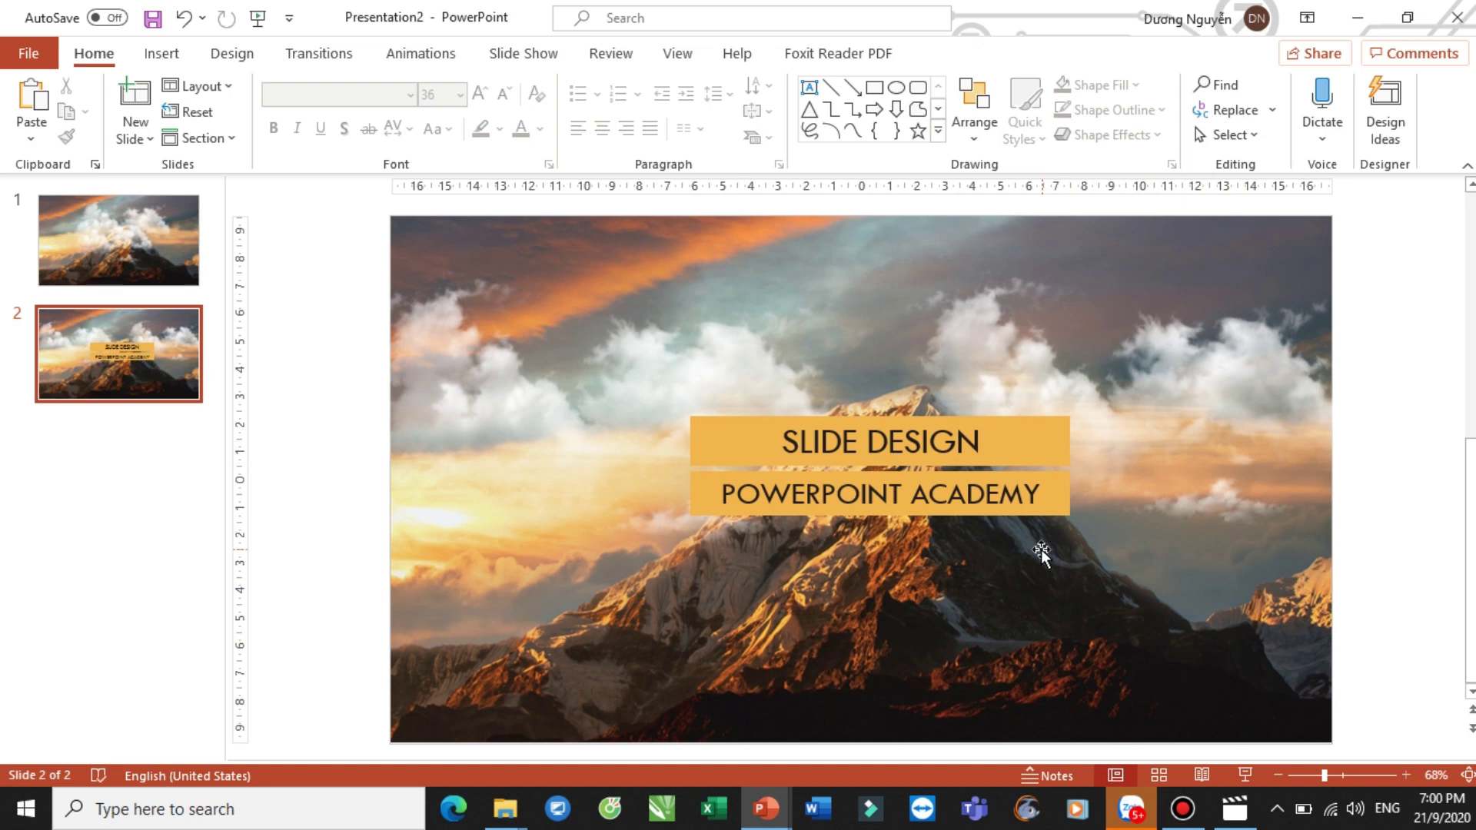
# Enlarge slide 2's mountain photo beyond the slide edges
pyautogui.scroll(-1, 906, 560)
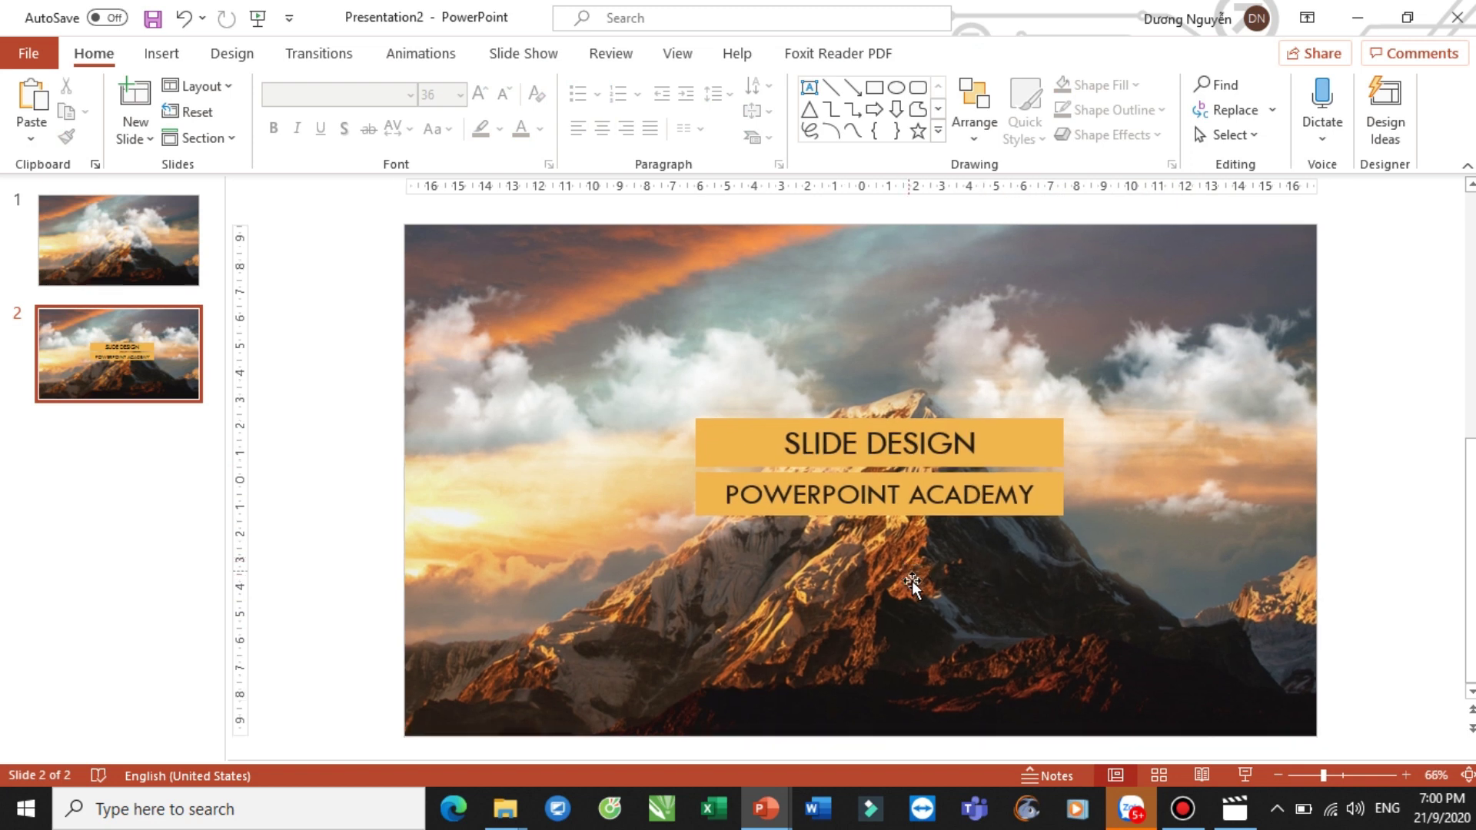
pyautogui.click(920, 605)
pyautogui.scroll(-2, 914, 591)
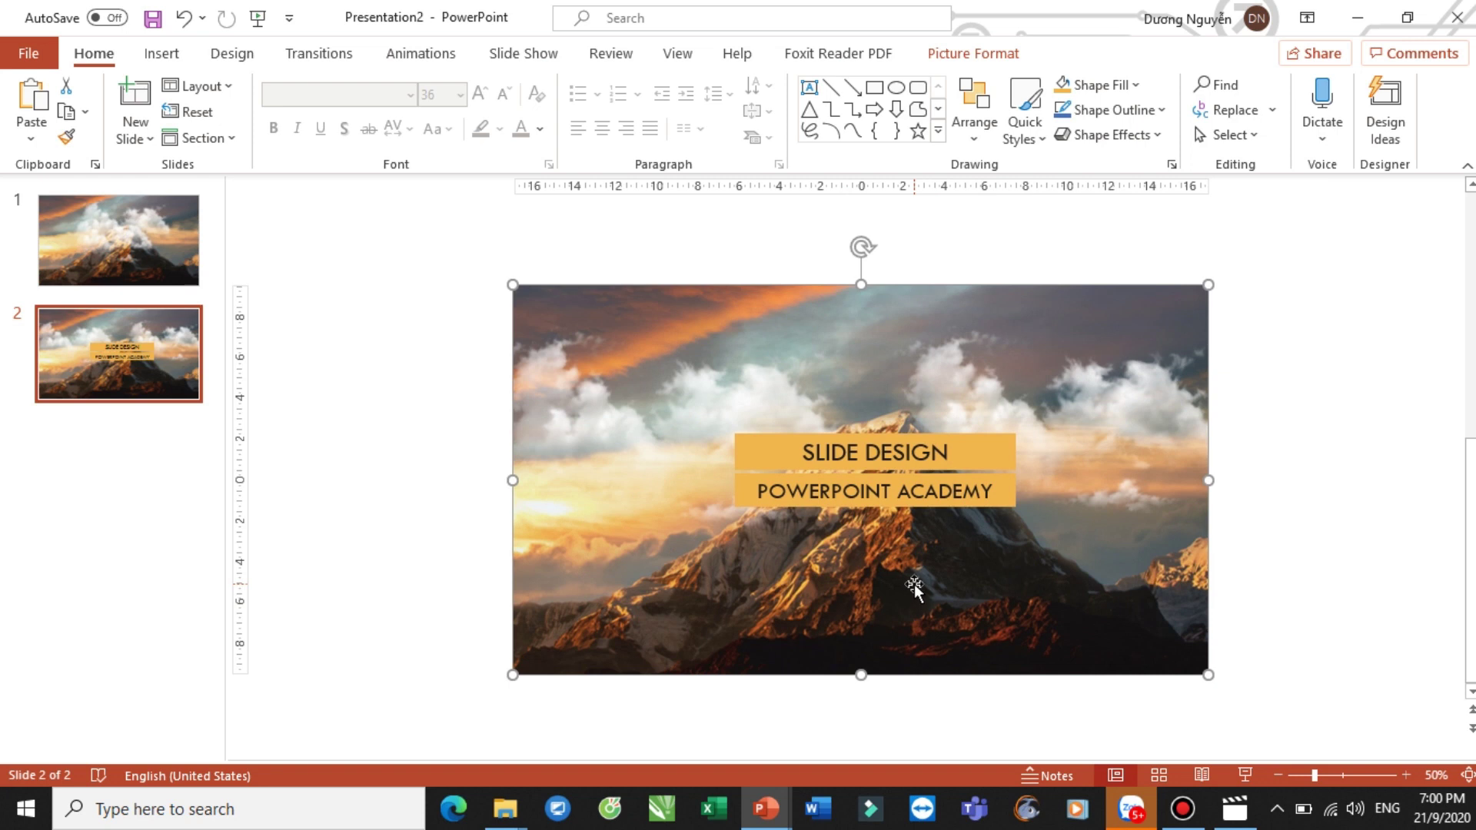
pyautogui.scroll(-2, 1129, 380)
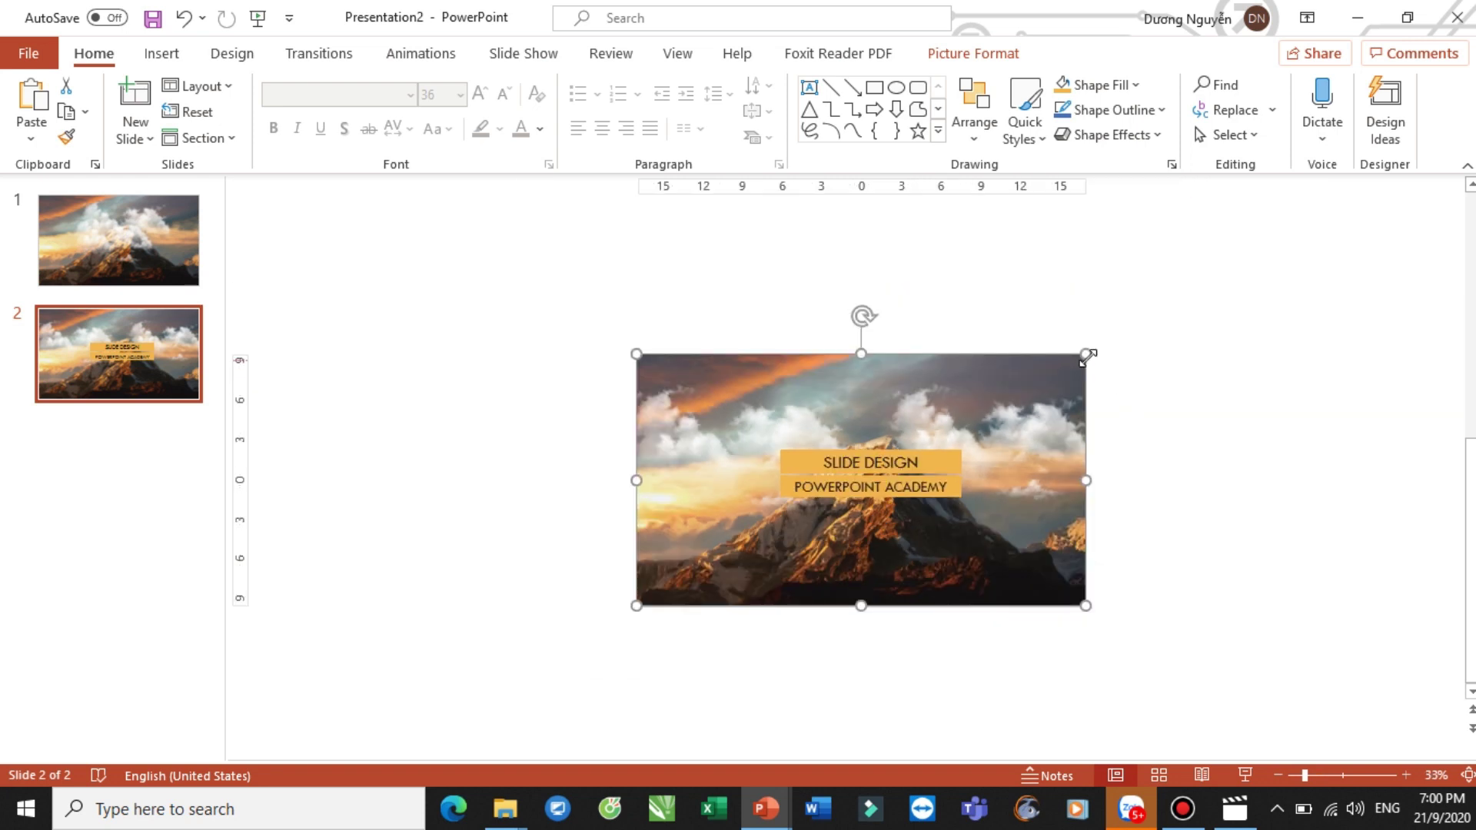
pyautogui.moveTo(1087, 354); pyautogui.dragTo(1238, 309)
pyautogui.moveTo(1245, 316); pyautogui.dragTo(1244, 316)
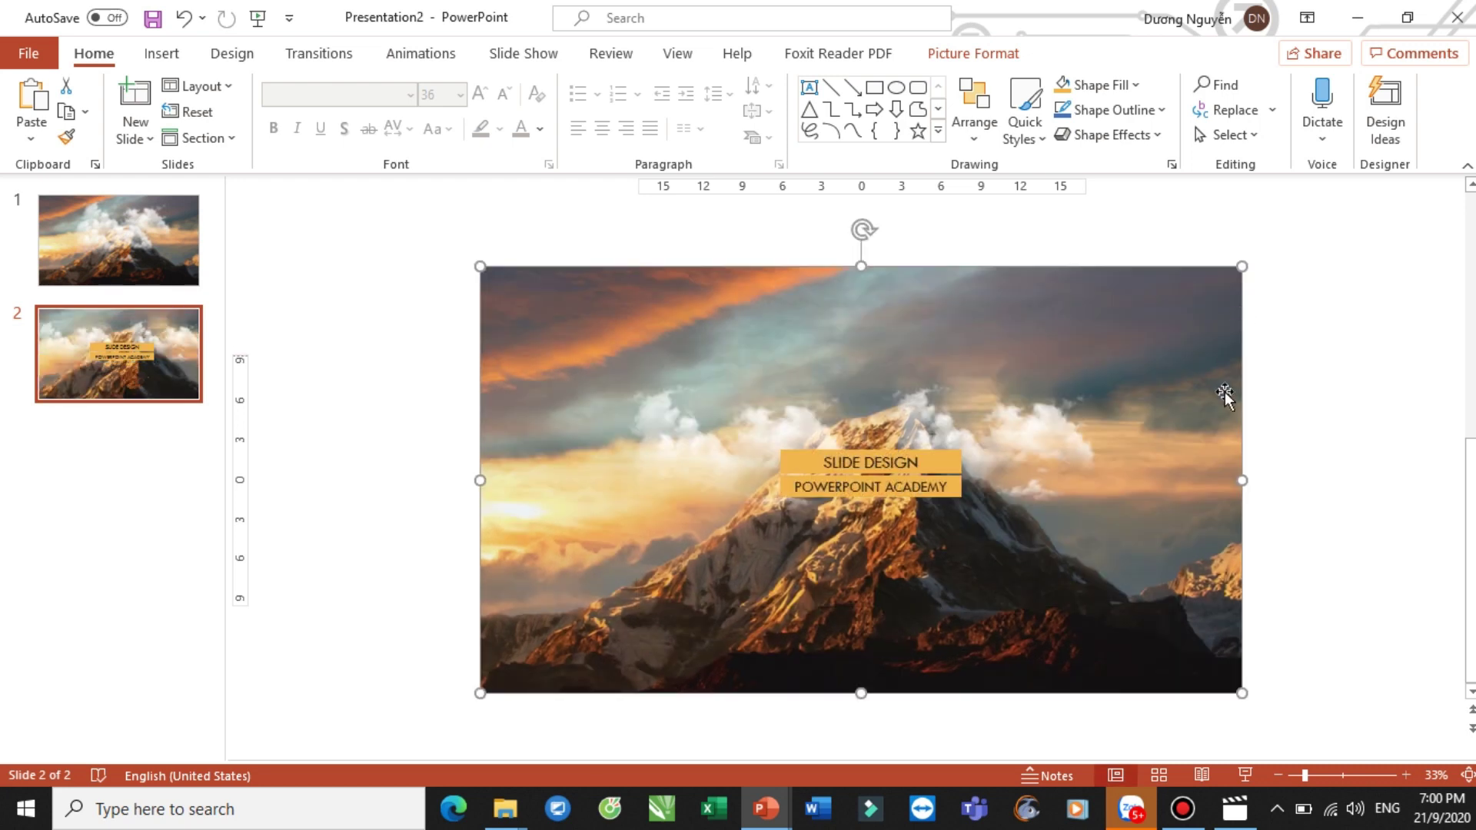
# Mute the computer's sound and tilt the mountain photo counter-clockwise
pyautogui.click(1355, 808)
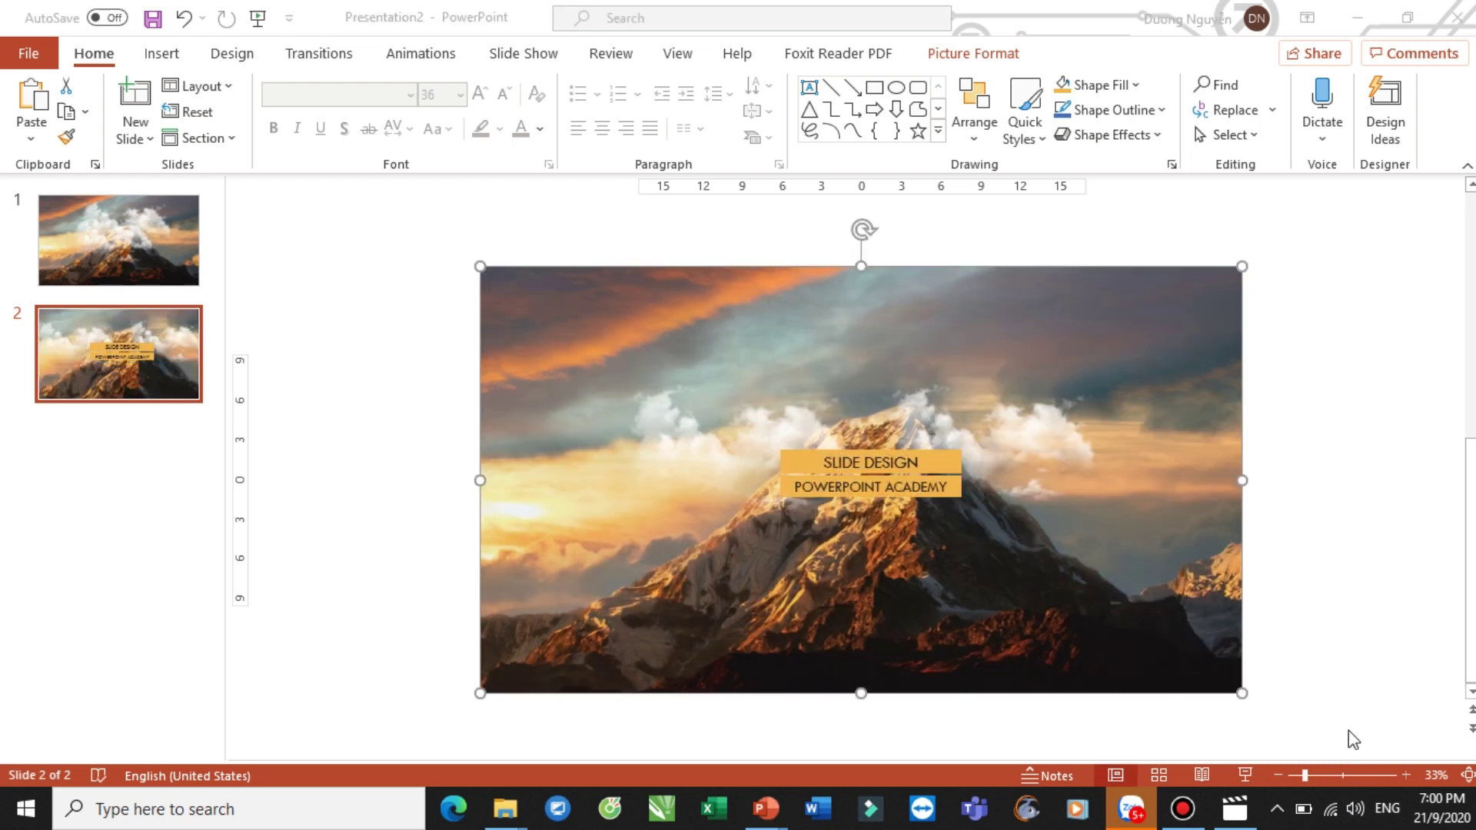
pyautogui.click(1124, 757)
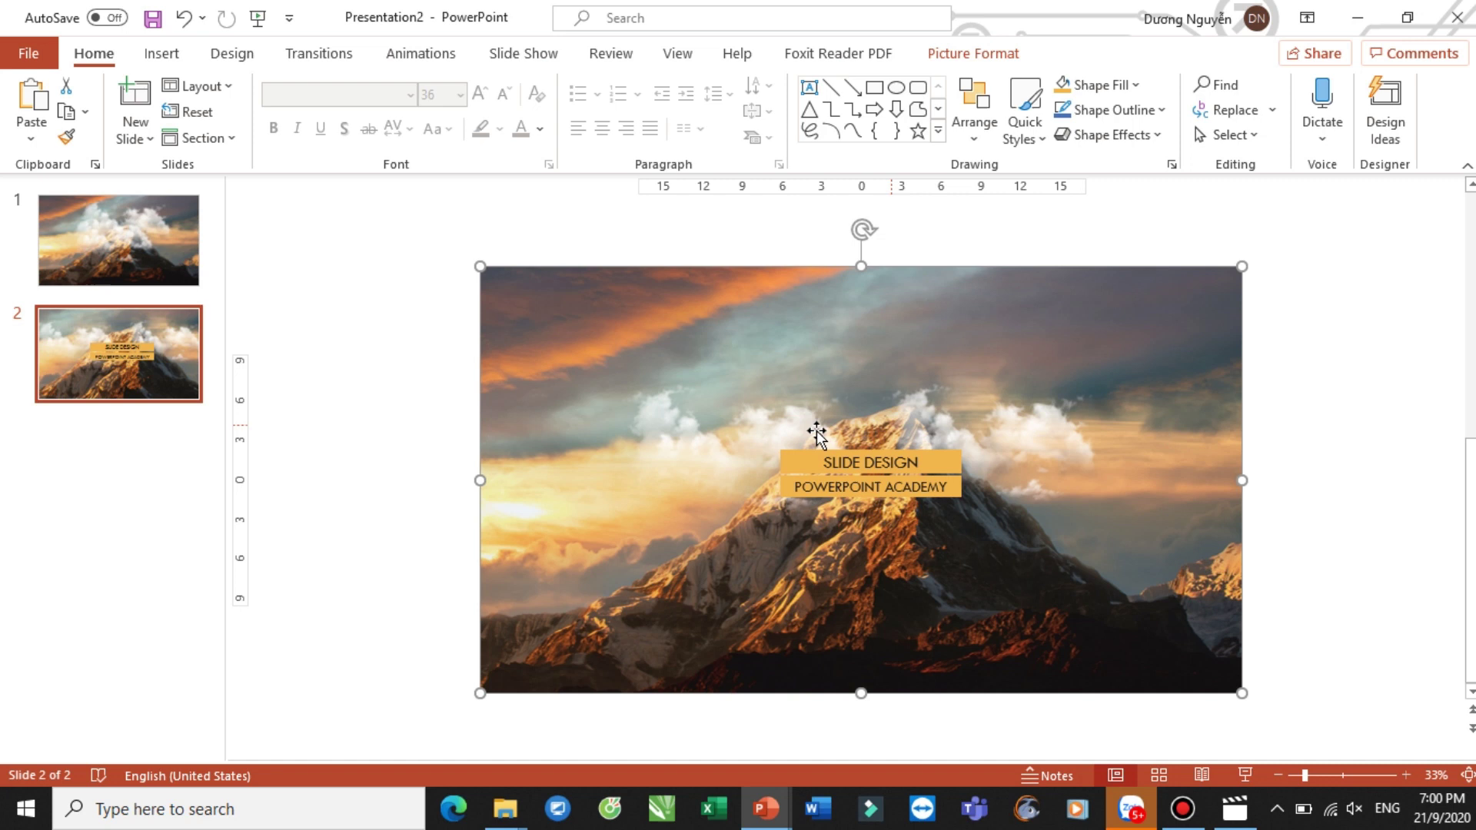
pyautogui.moveTo(868, 229)
pyautogui.mouseDown()
pyautogui.moveTo(814, 236)
pyautogui.moveTo(860, 240)
pyautogui.moveTo(831, 241)
pyautogui.mouseUp()
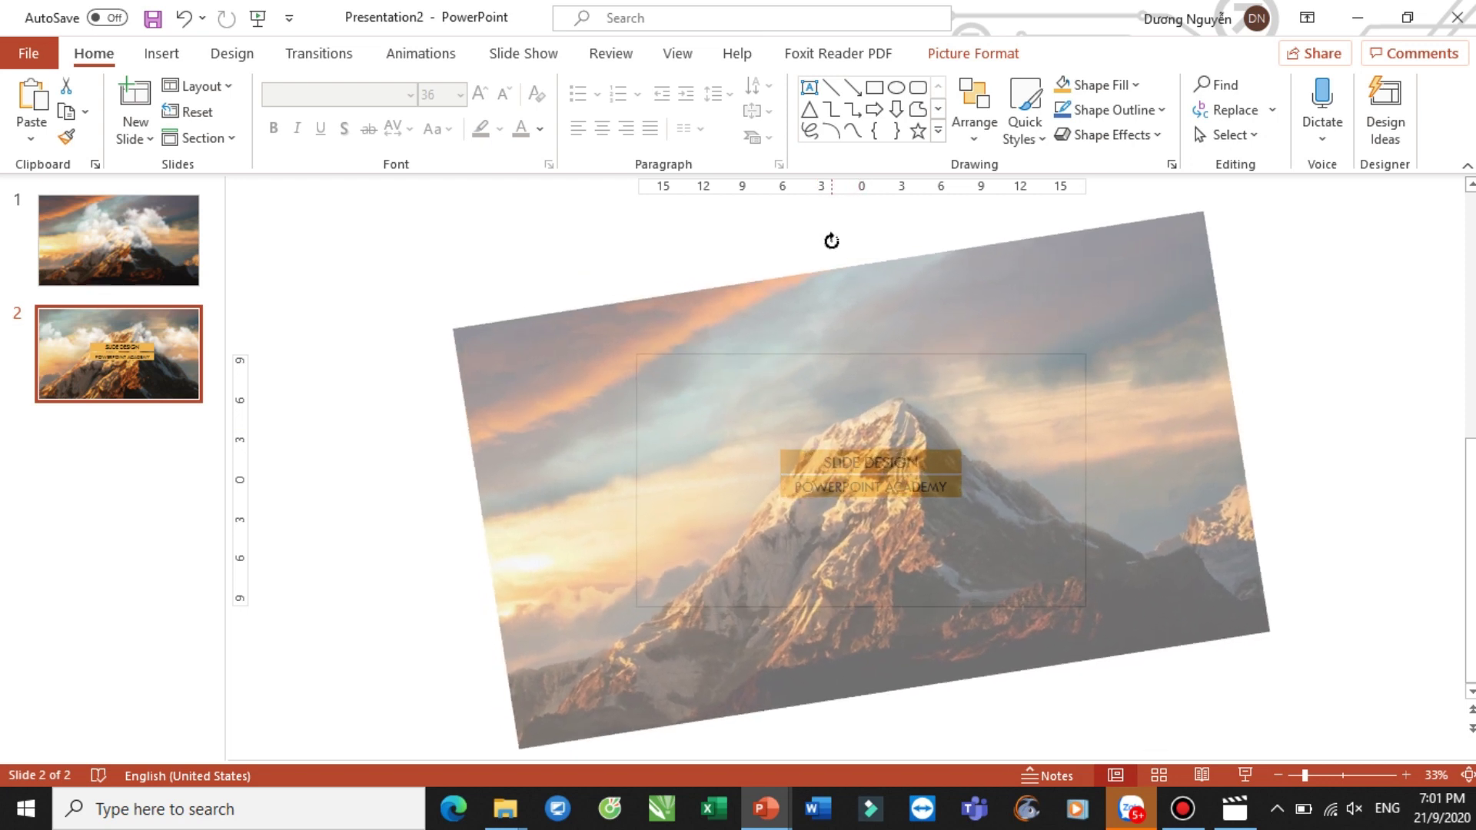
pyautogui.moveTo(831, 241); pyautogui.dragTo(832, 243)
pyautogui.click(1324, 399)
# Compare with slide 1, then shift the right cloud up-right and the left cloud further left
pyautogui.click(159, 250)
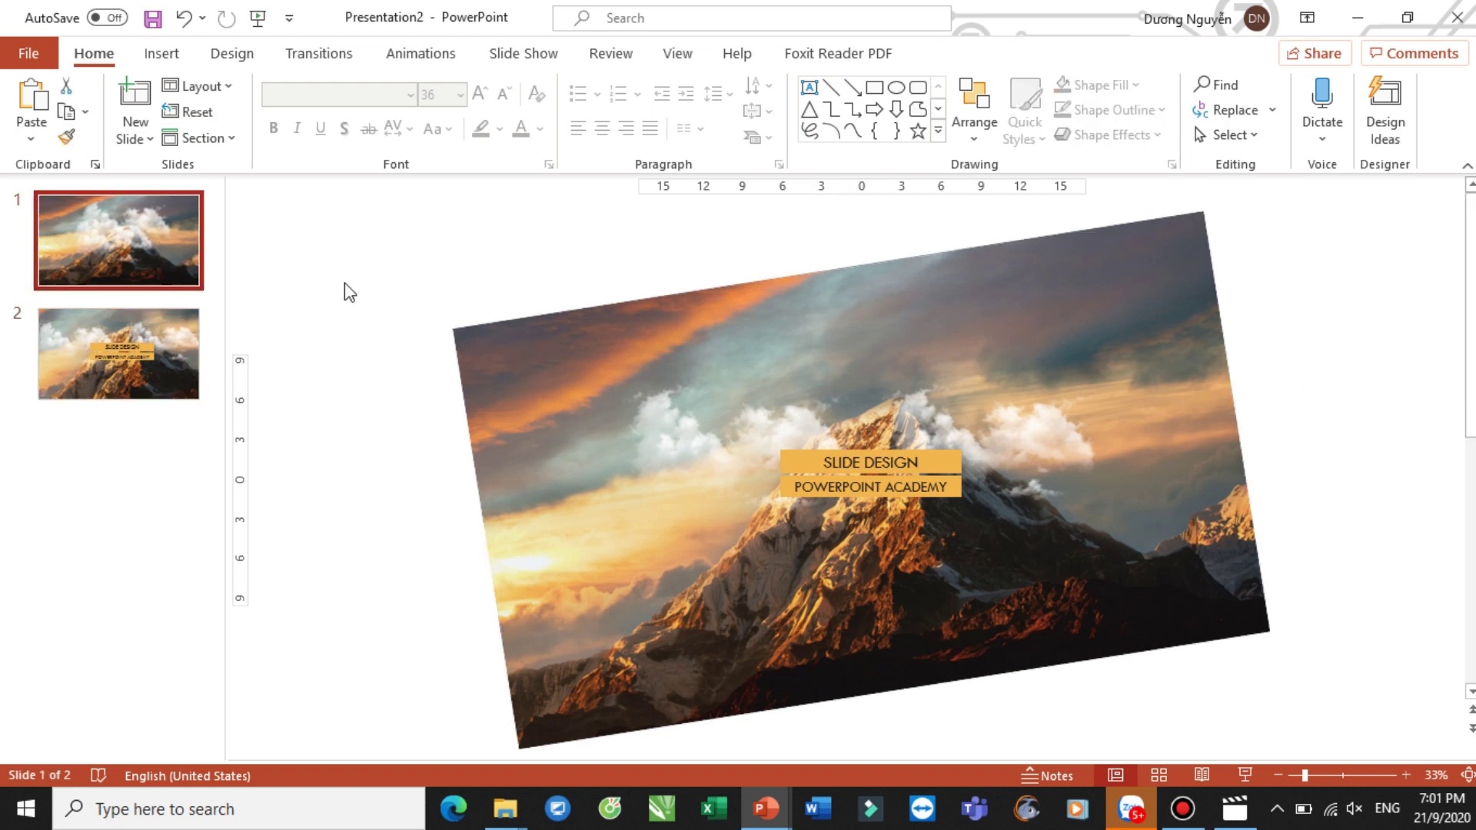
pyautogui.scroll(3, 463, 445)
pyautogui.click(160, 364)
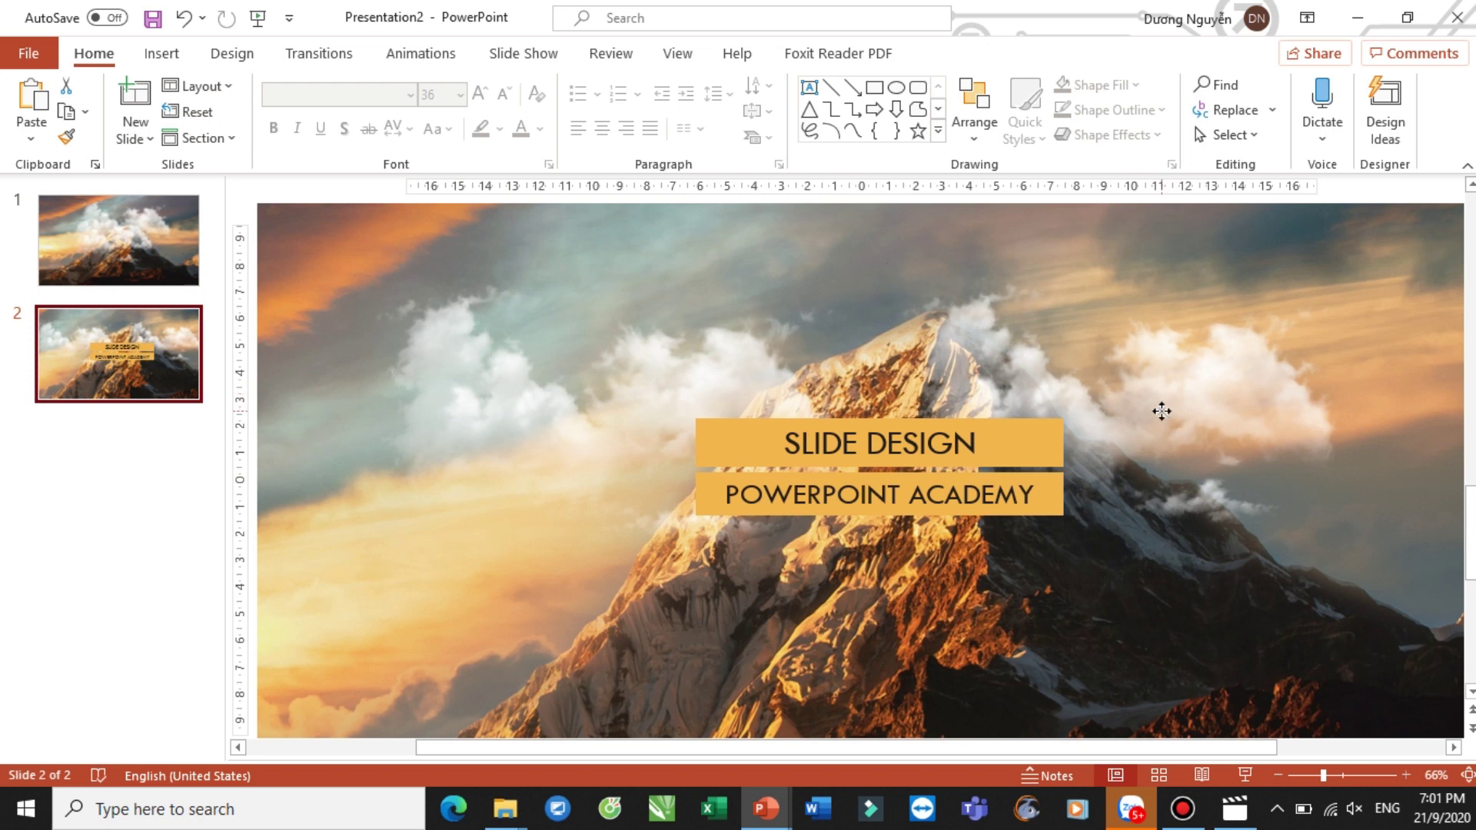
pyautogui.moveTo(1161, 411); pyautogui.dragTo(1261, 361)
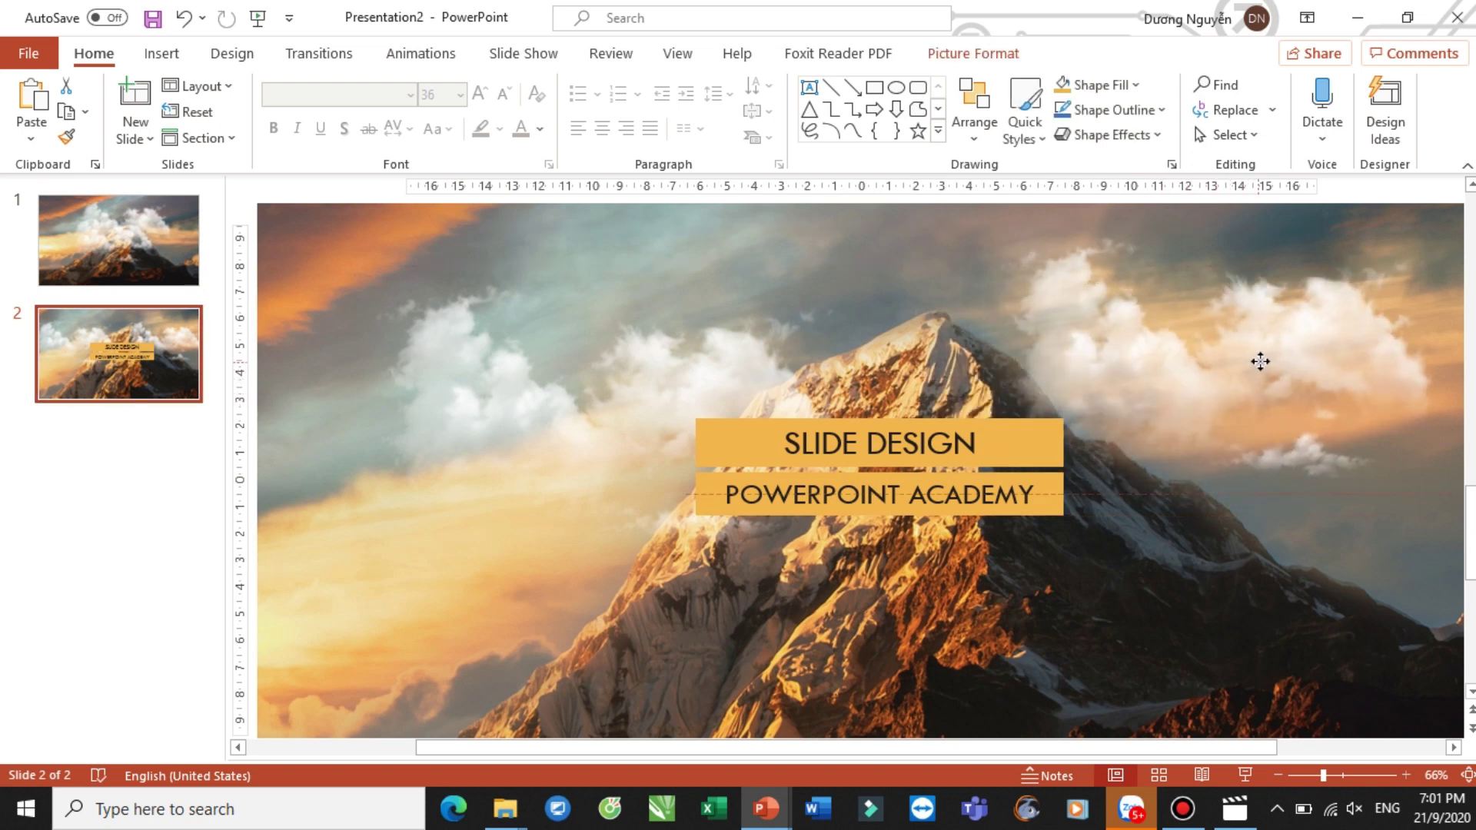
pyautogui.scroll(-3, 960, 377)
pyautogui.moveTo(716, 436); pyautogui.dragTo(694, 433)
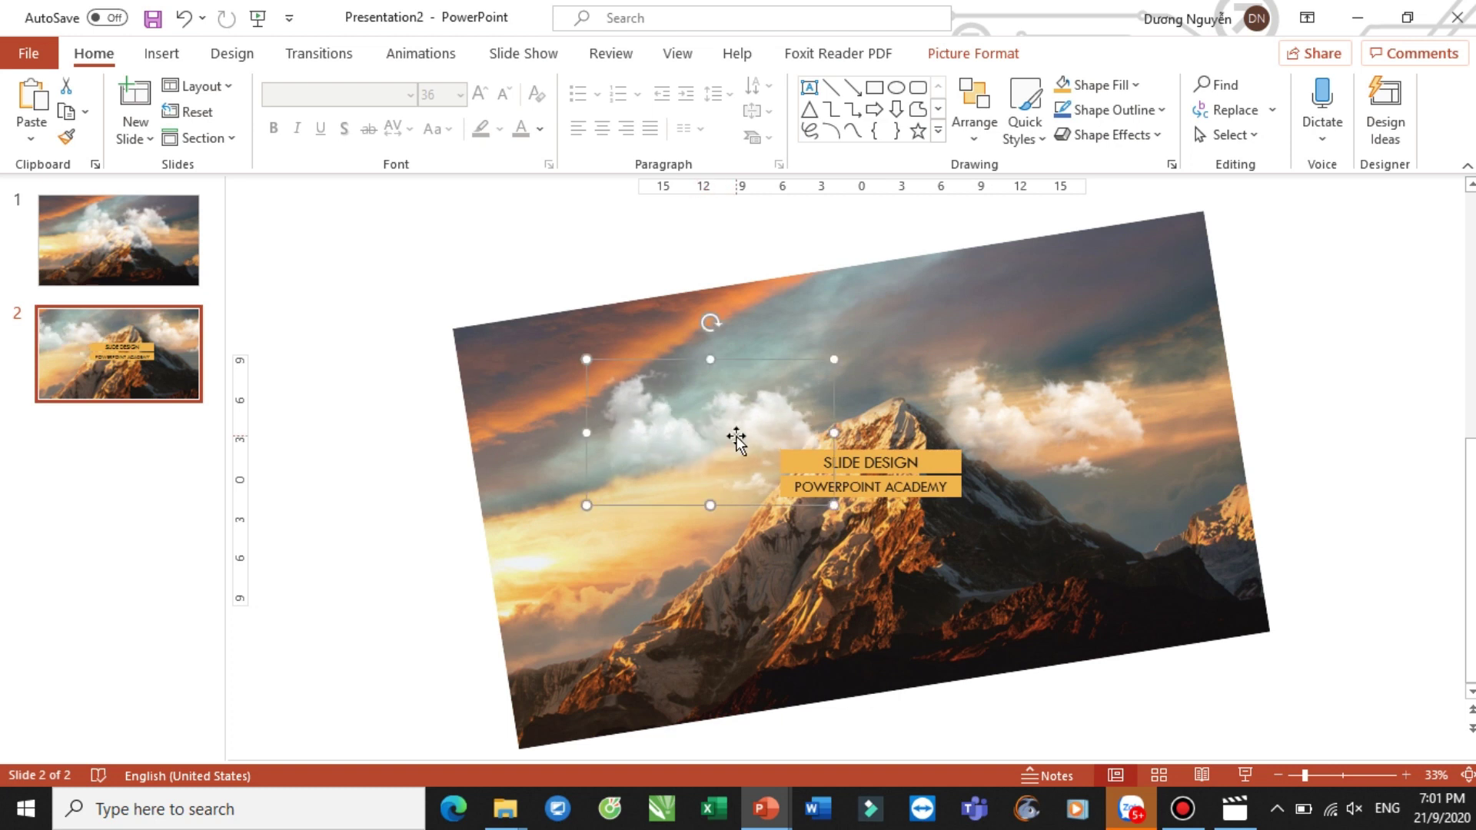
pyautogui.click(346, 342)
pyautogui.click(113, 240)
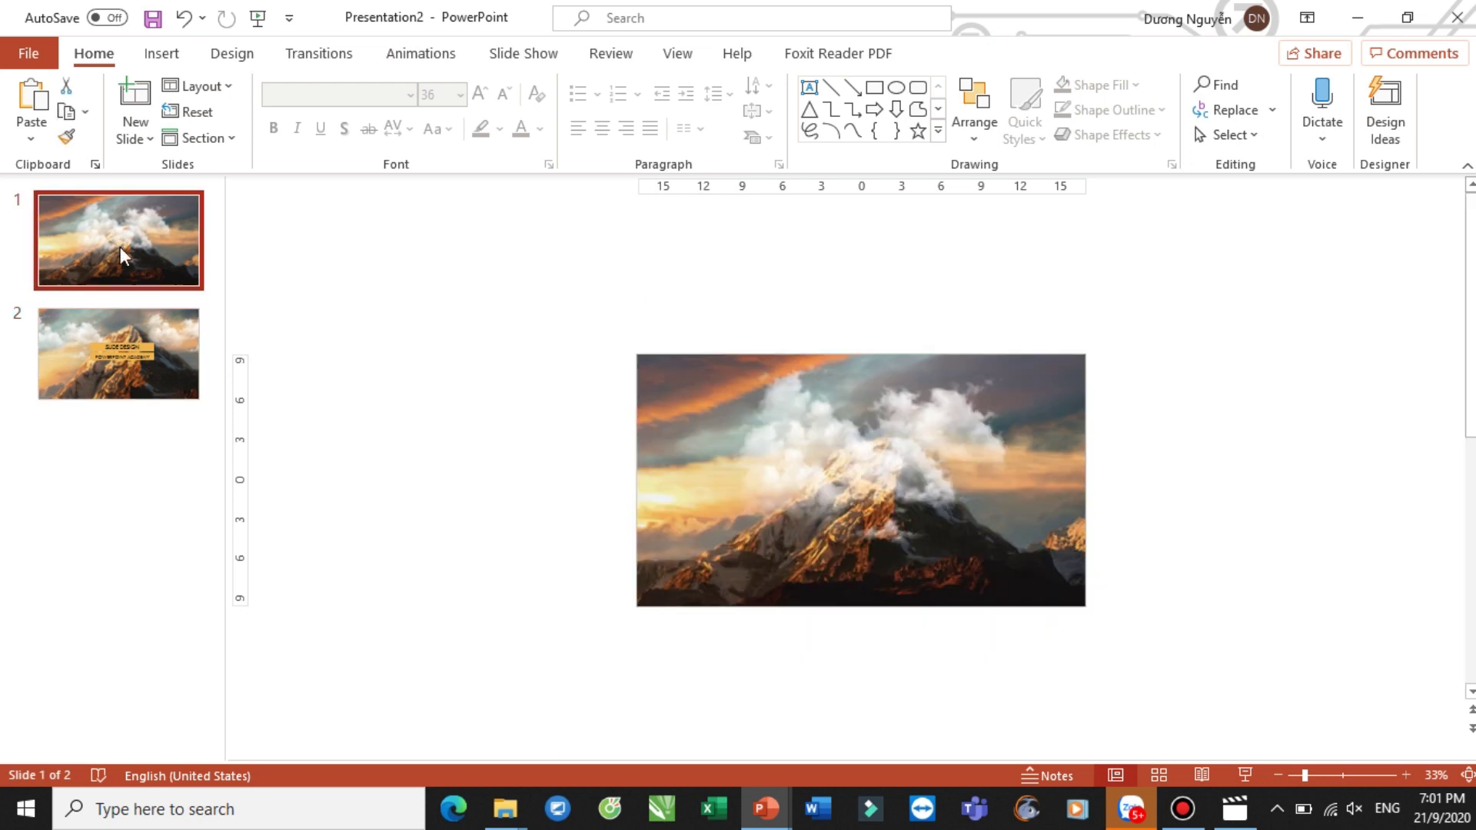
pyautogui.press('F5')
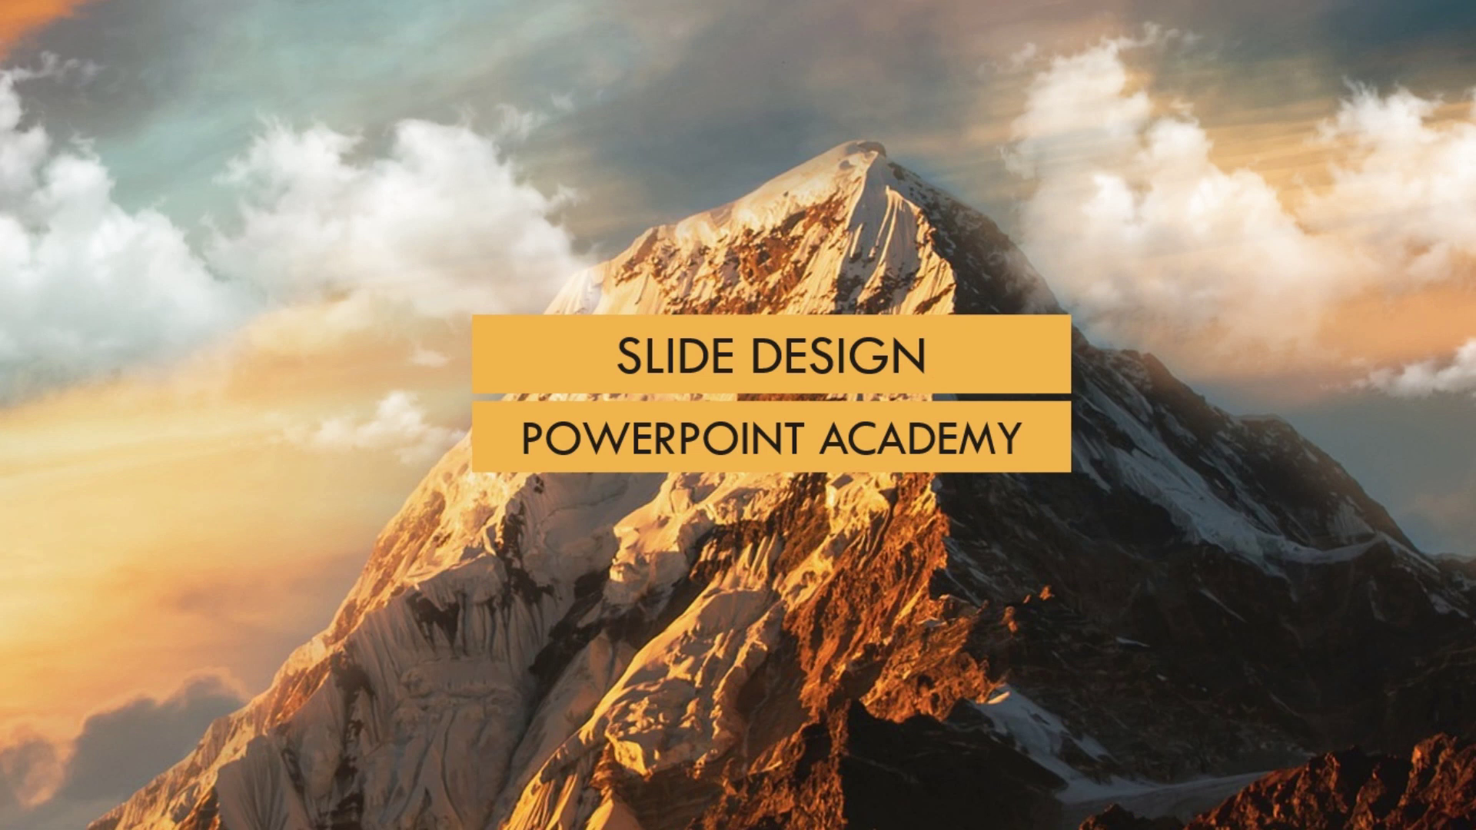
pyautogui.press('Escape')
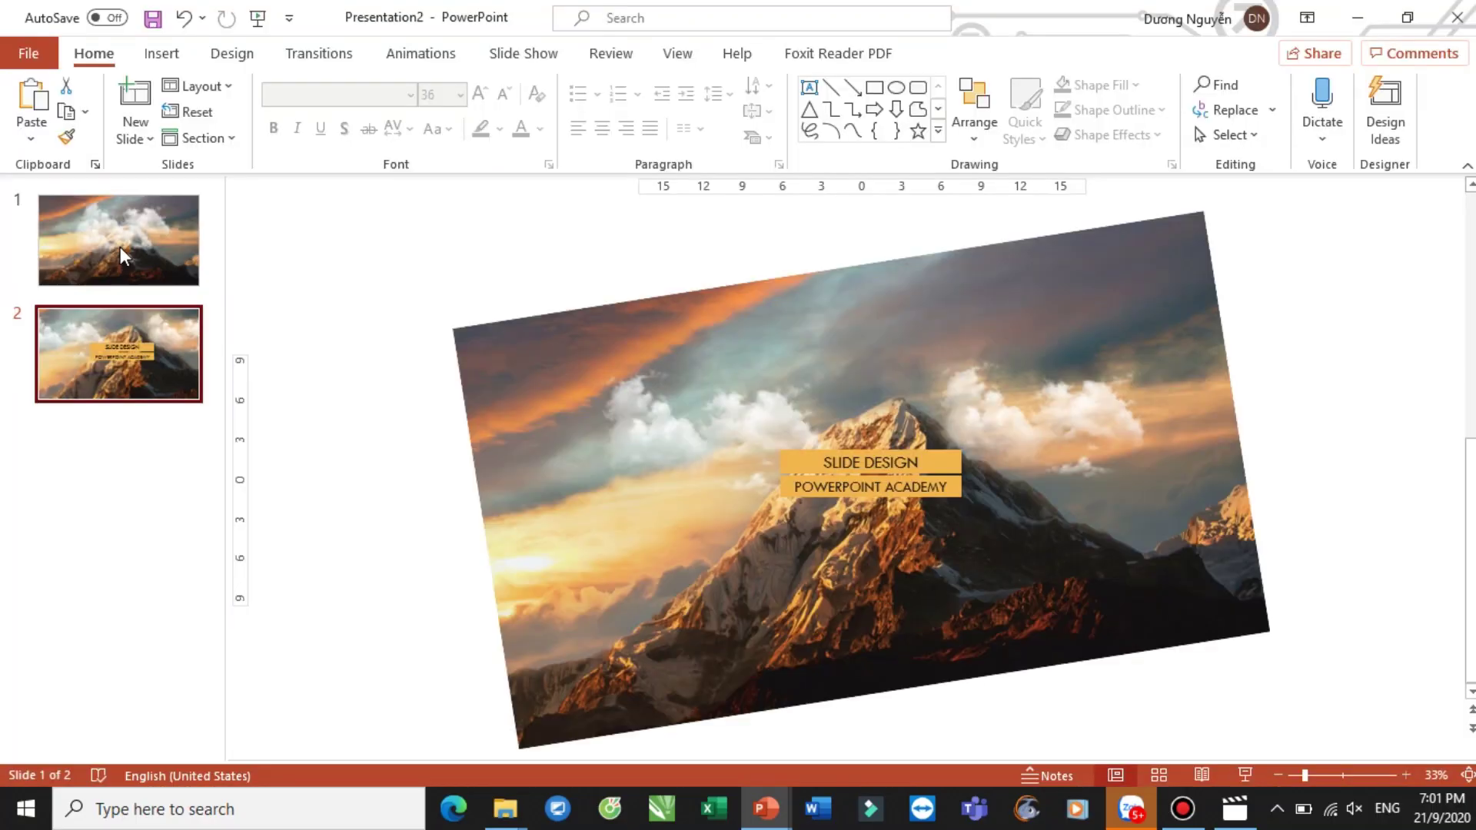
# Nudge the right cloud slightly left and place the left cloud beside the peak
pyautogui.click(1032, 423)
pyautogui.moveTo(1032, 424); pyautogui.dragTo(1015, 430)
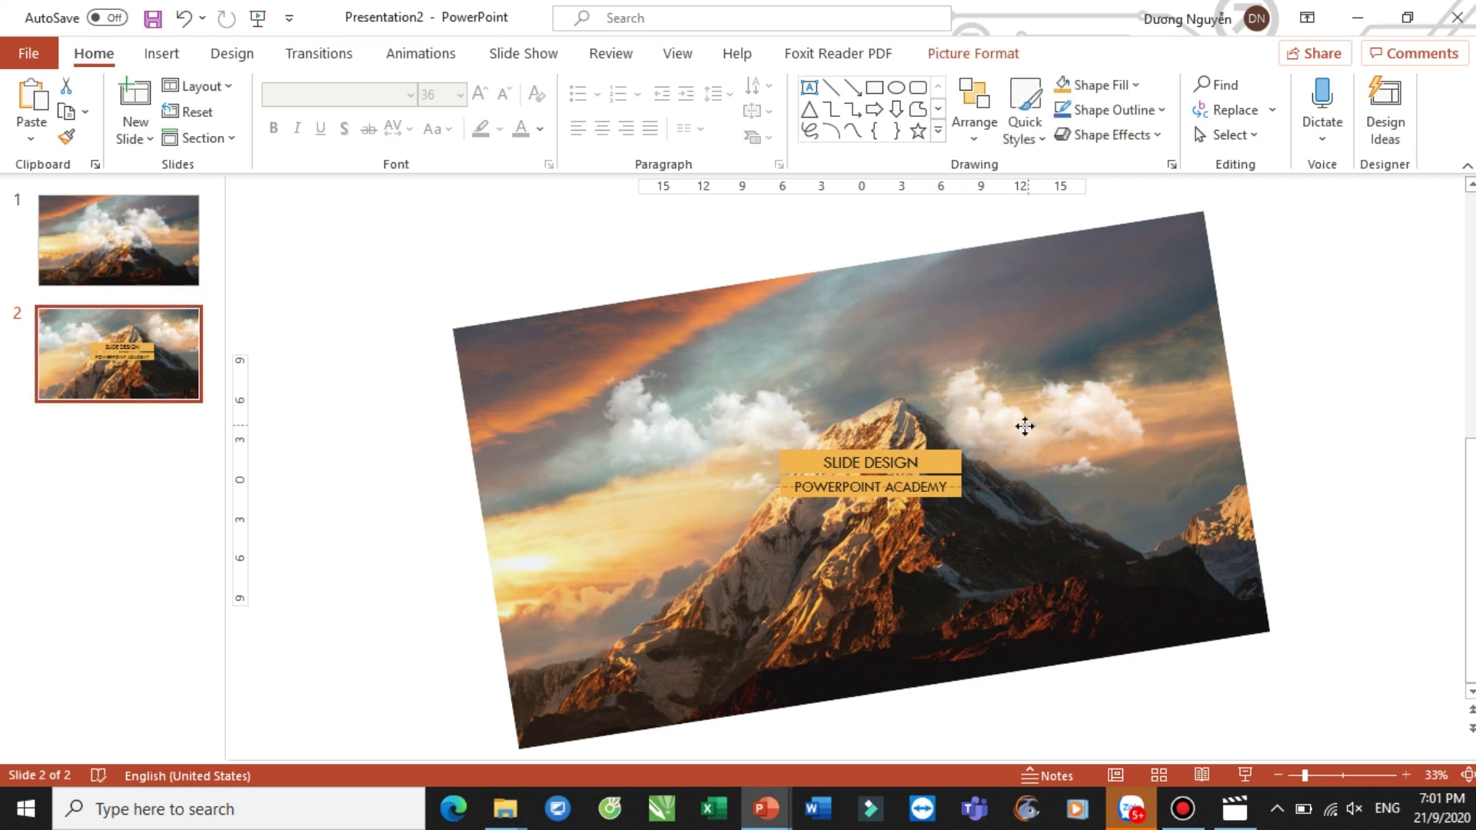
pyautogui.moveTo(751, 422); pyautogui.dragTo(762, 438)
pyautogui.keyDown('ctrl'); pyautogui.scroll(3, 987, 478); pyautogui.keyUp('ctrl')
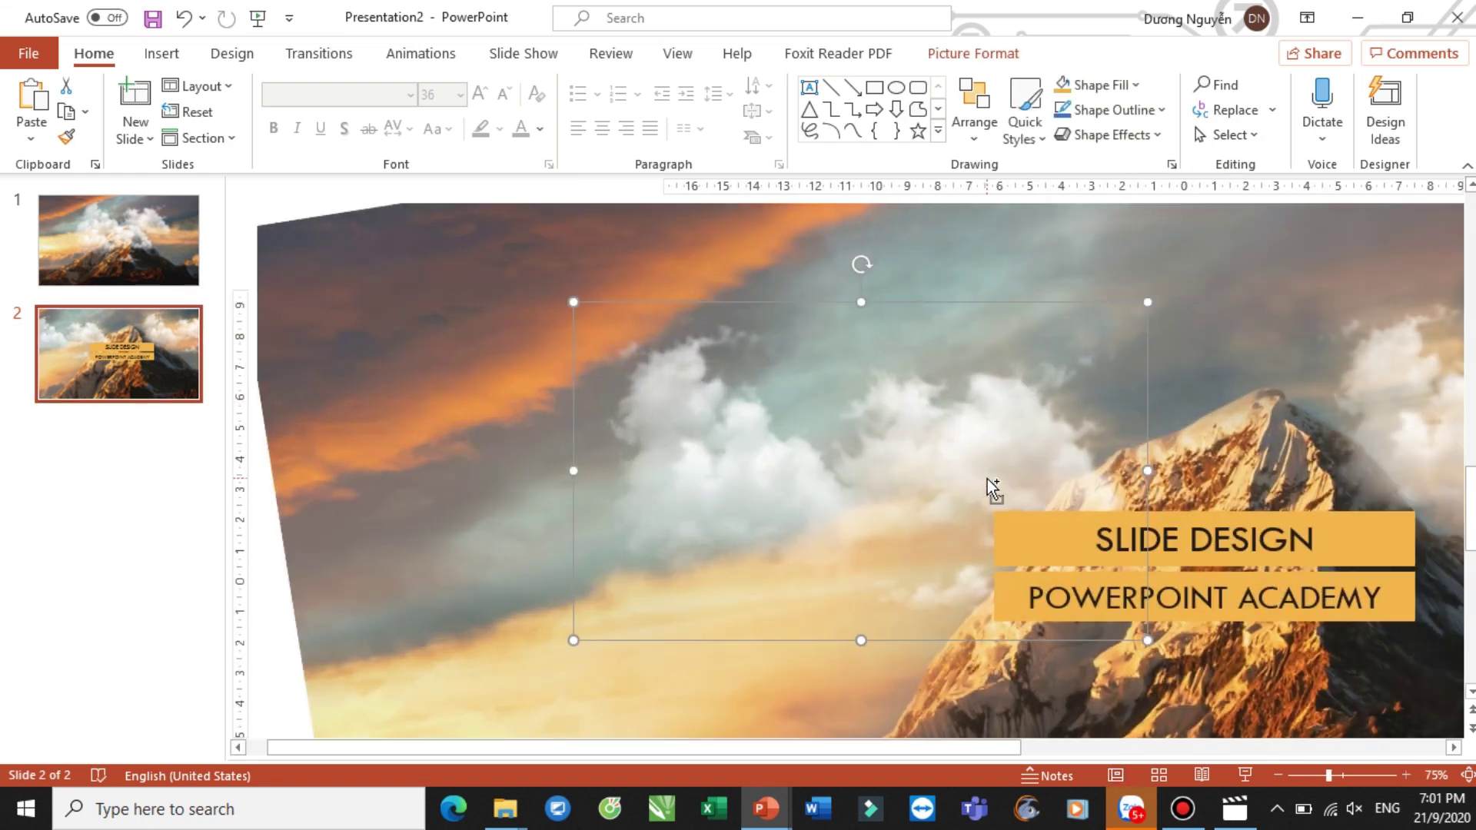
pyautogui.keyDown('ctrl'); pyautogui.scroll(-2, 1022, 484); pyautogui.keyUp('ctrl')
# Reselect slide 2 in the thumbnails and bring up the Transitions options
pyautogui.click(163, 251)
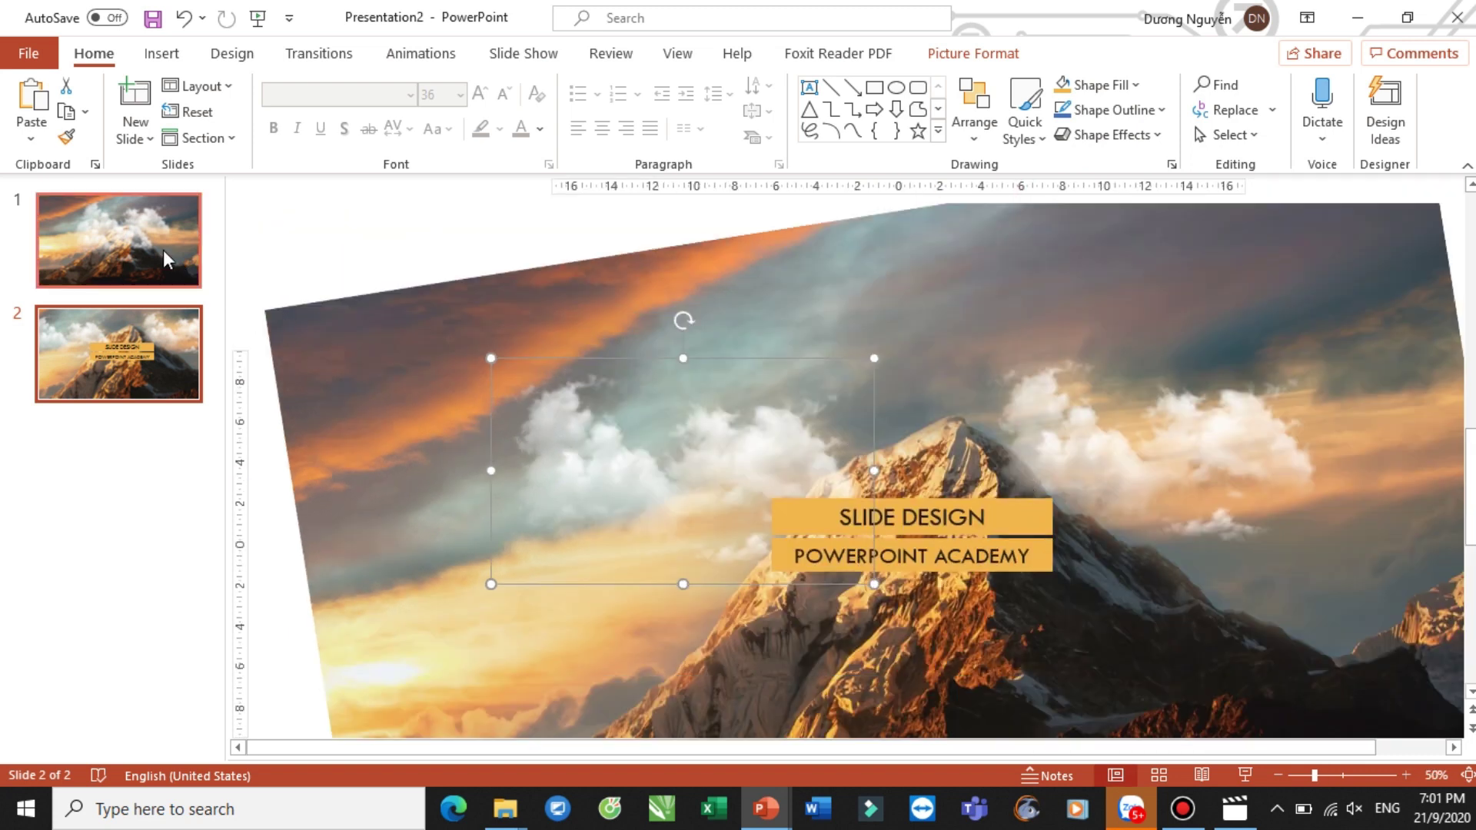
pyautogui.click(150, 378)
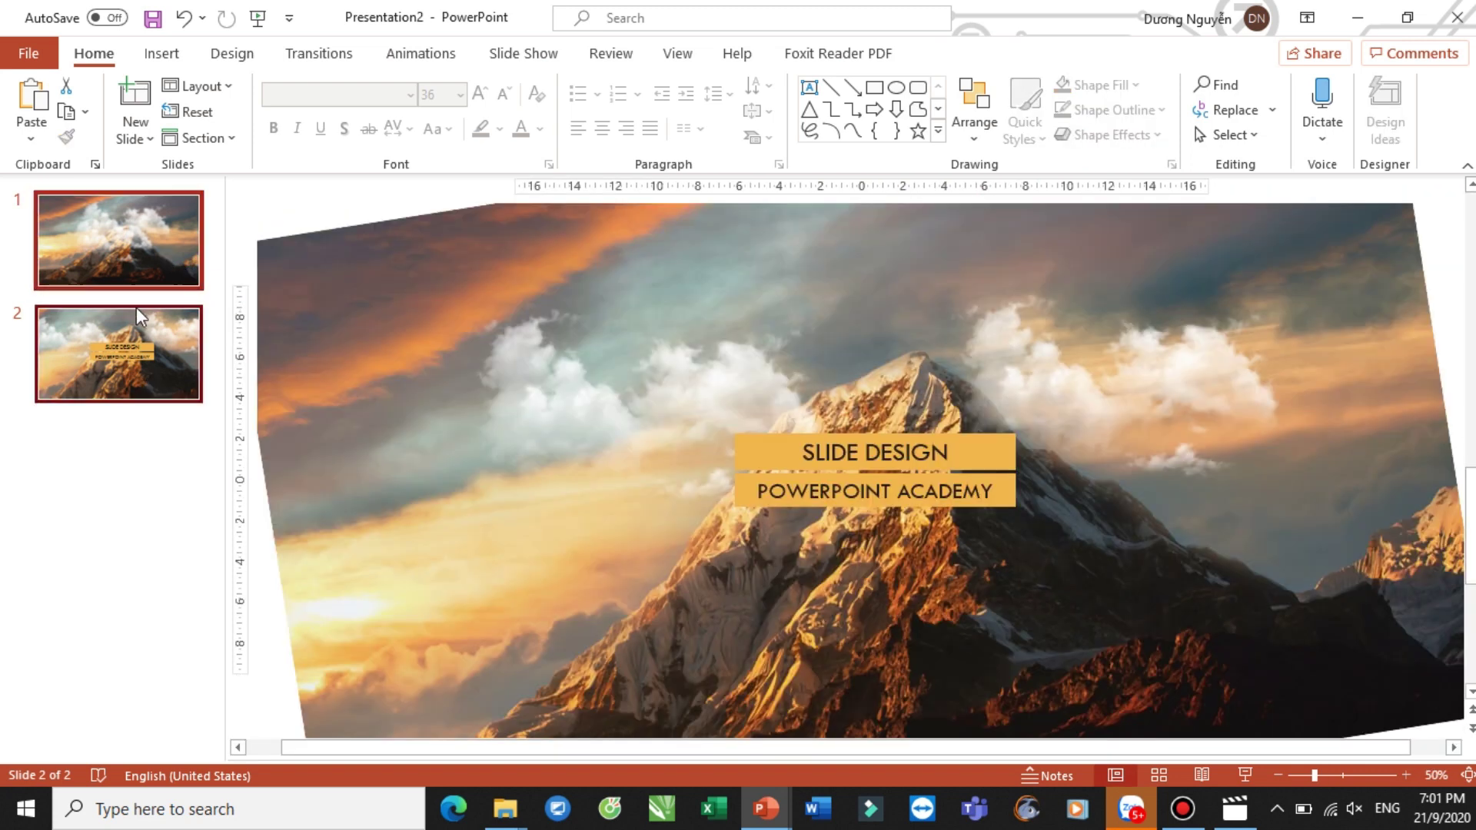
pyautogui.click(291, 59)
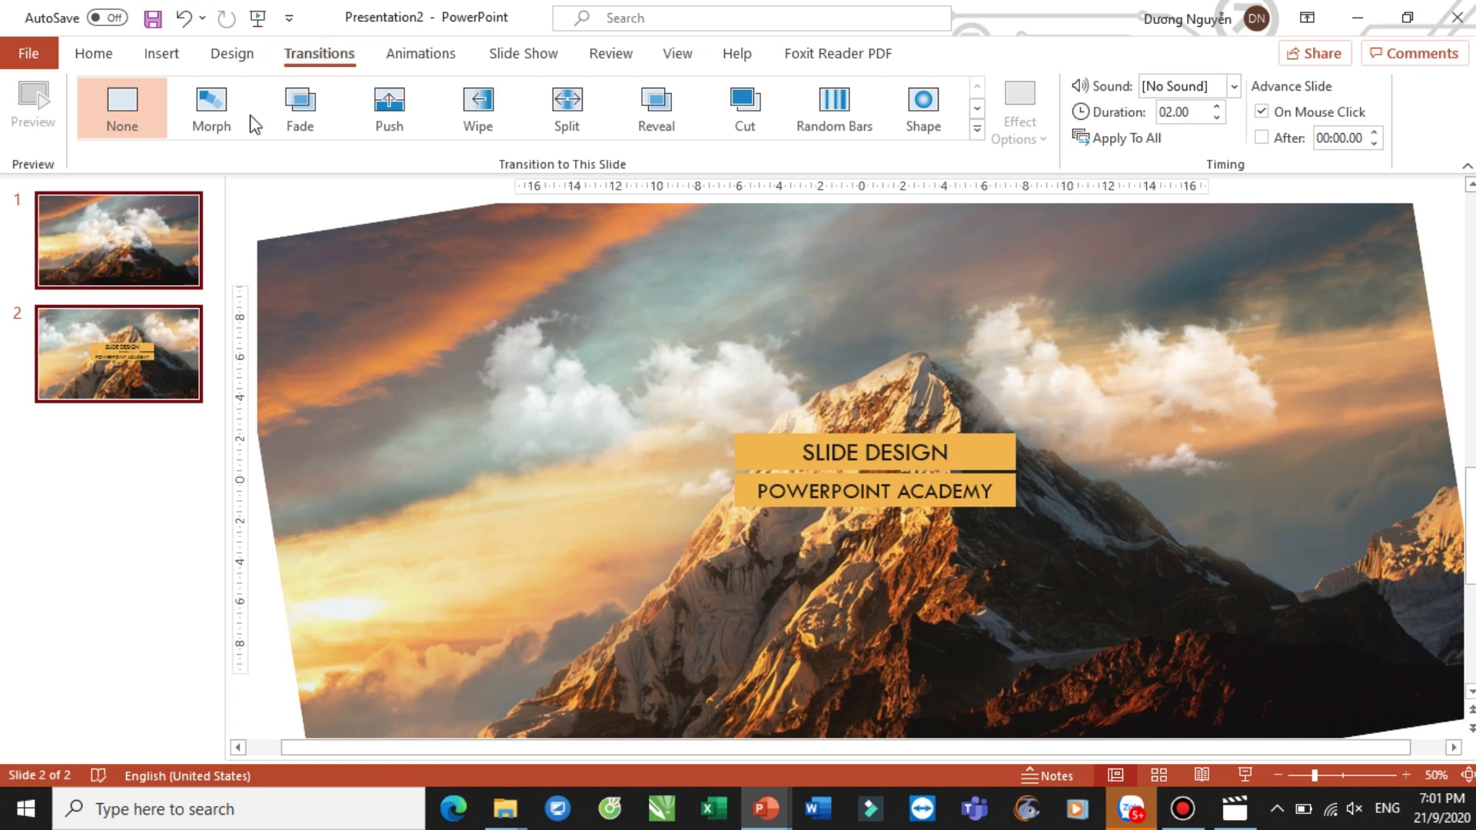
# Apply the Morph transition to slide 2 and preview it in a slide show
pyautogui.click(218, 106)
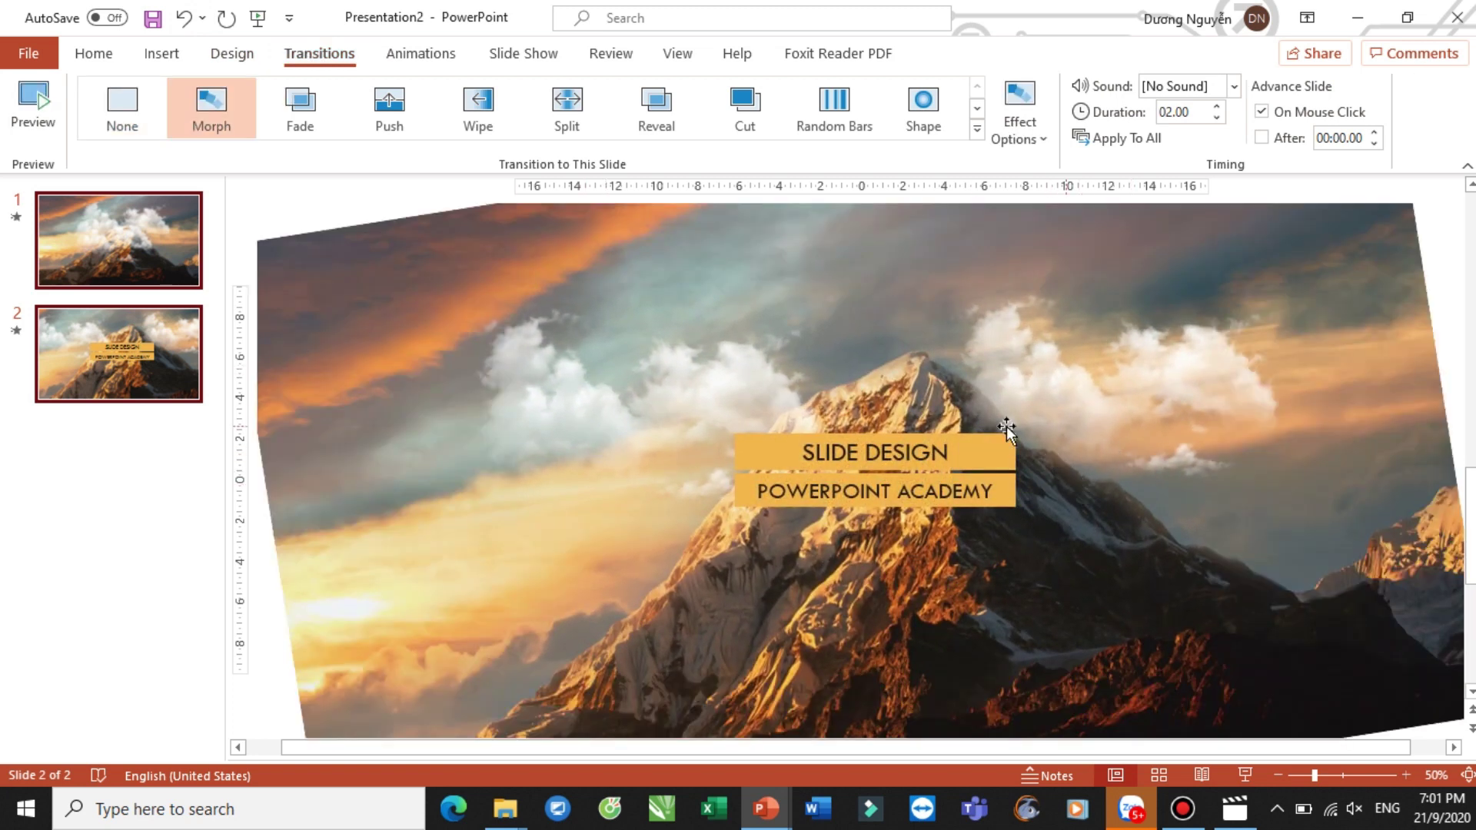
pyautogui.click(165, 253)
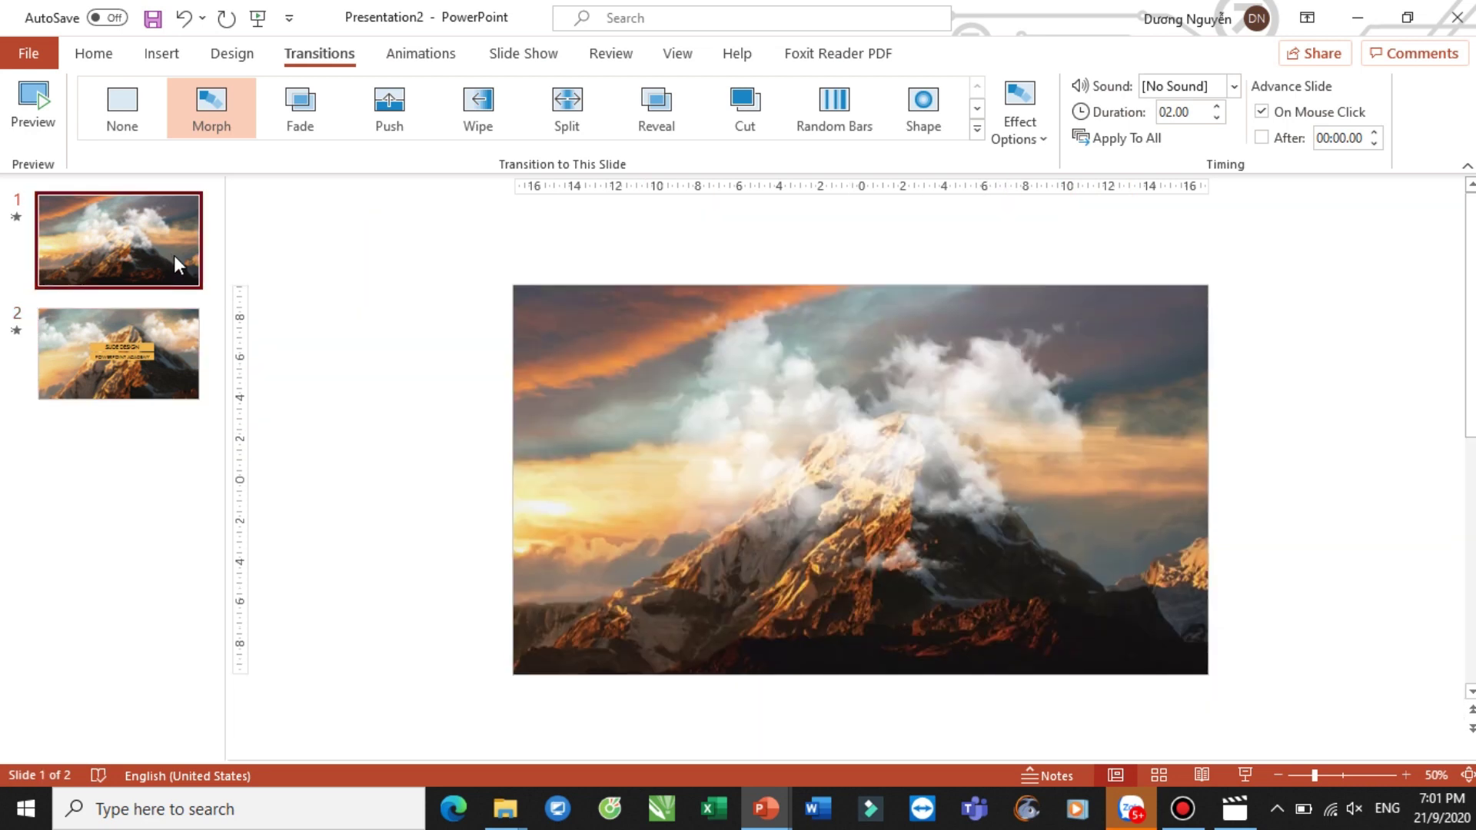
pyautogui.press('F5')
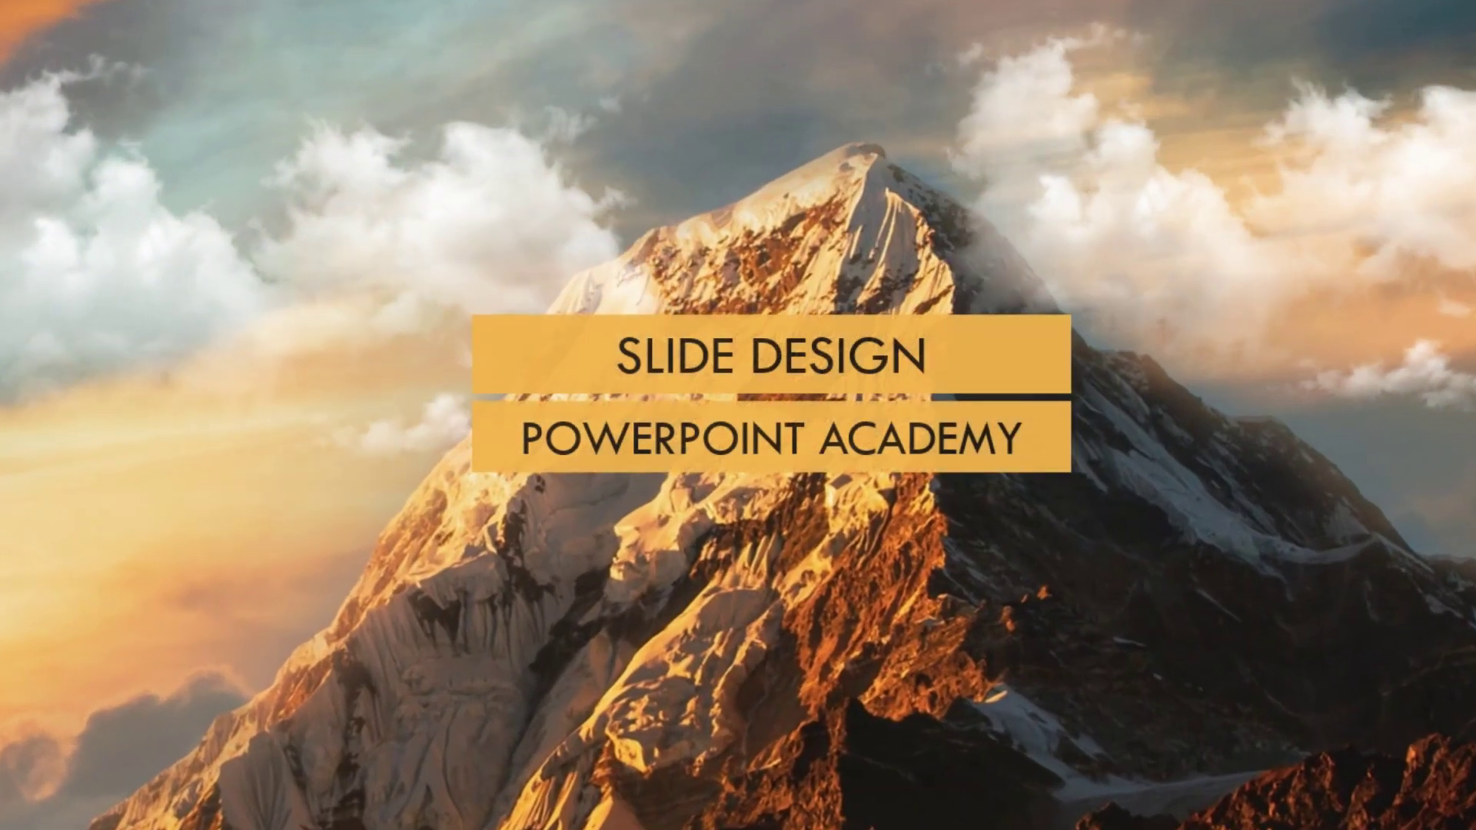
pyautogui.press('Escape')
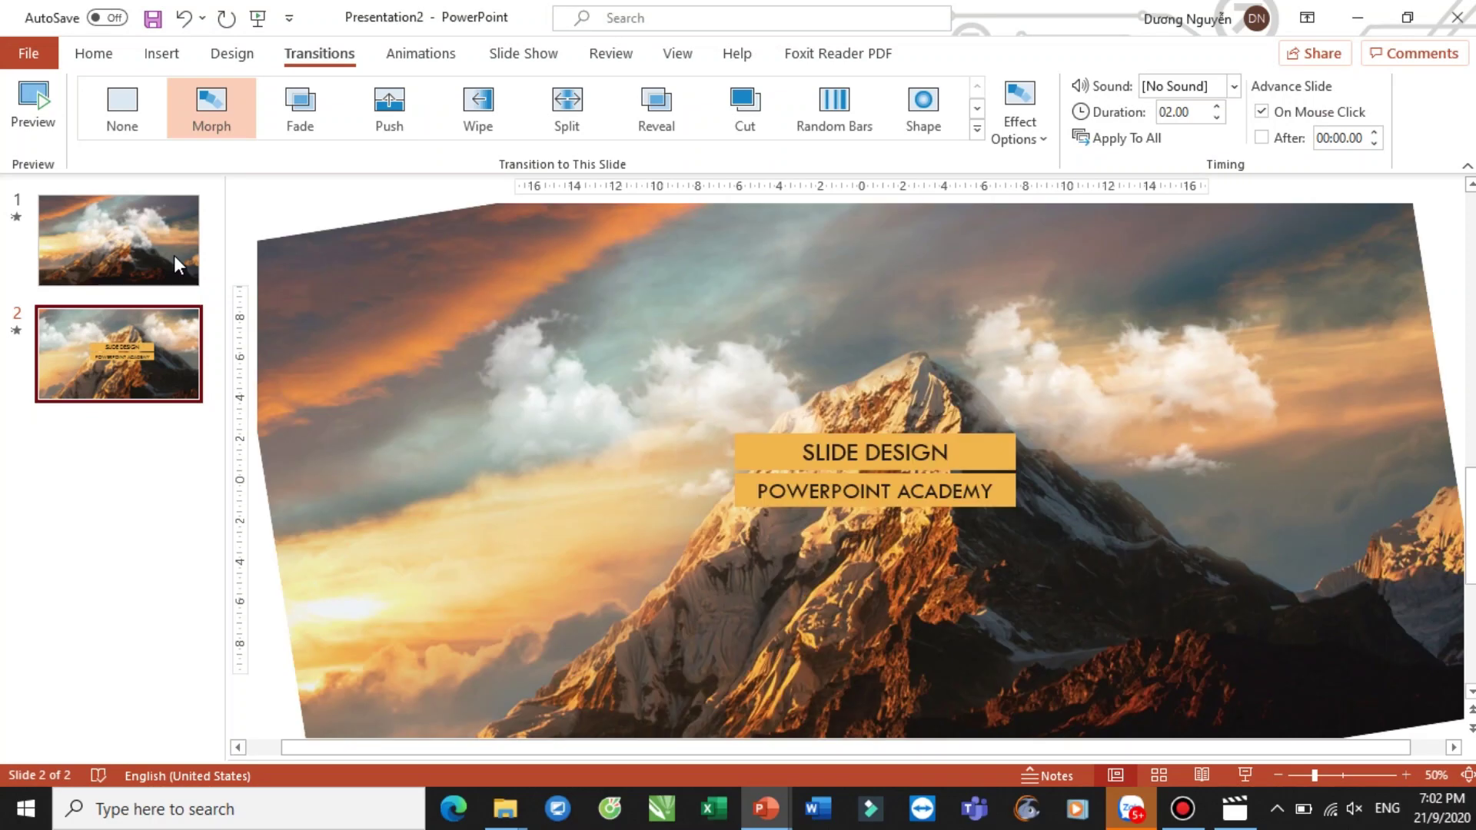
# Set the transition Duration to 04.00 on both slide 1 and slide 2
pyautogui.click(119, 273)
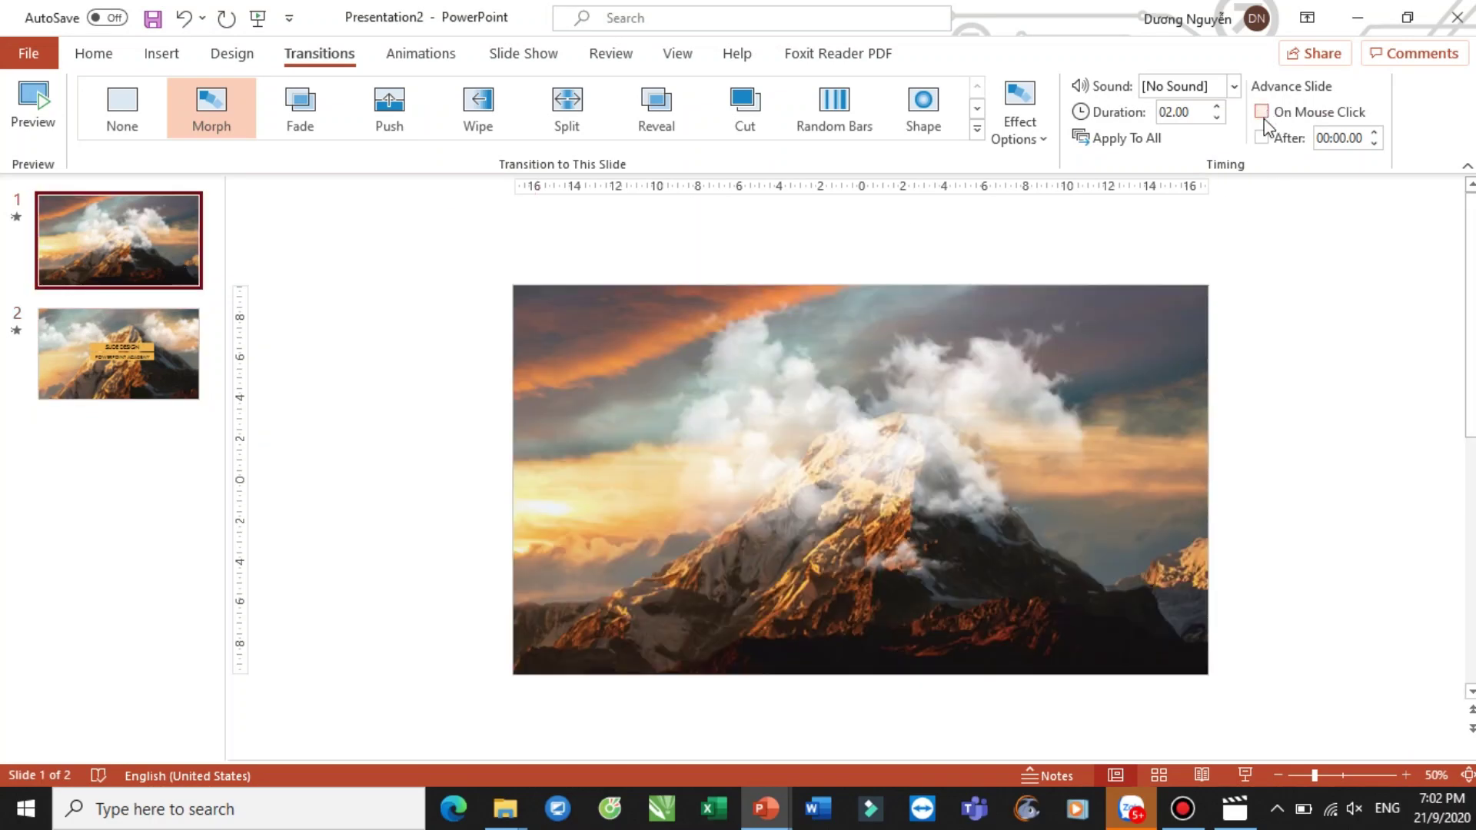
pyautogui.click(1262, 138)
pyautogui.click(1217, 107)
pyautogui.click(1216, 108)
pyautogui.click(138, 354)
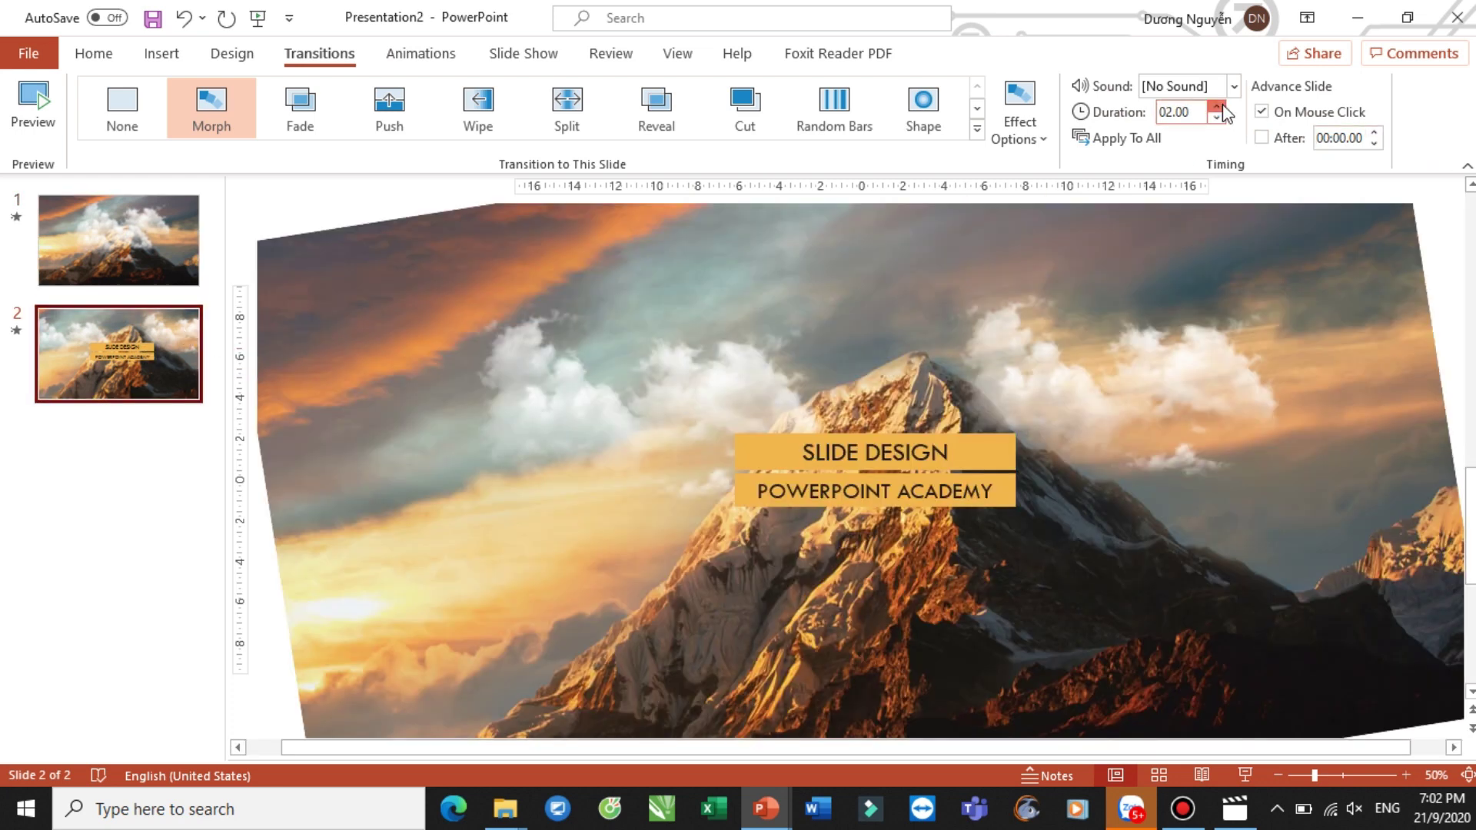
pyautogui.click(1217, 107)
pyautogui.click(1217, 108)
pyautogui.click(1216, 107)
# Run the slide show from slide 1 to watch the clouds morph into slide 2
pyautogui.press('F5')
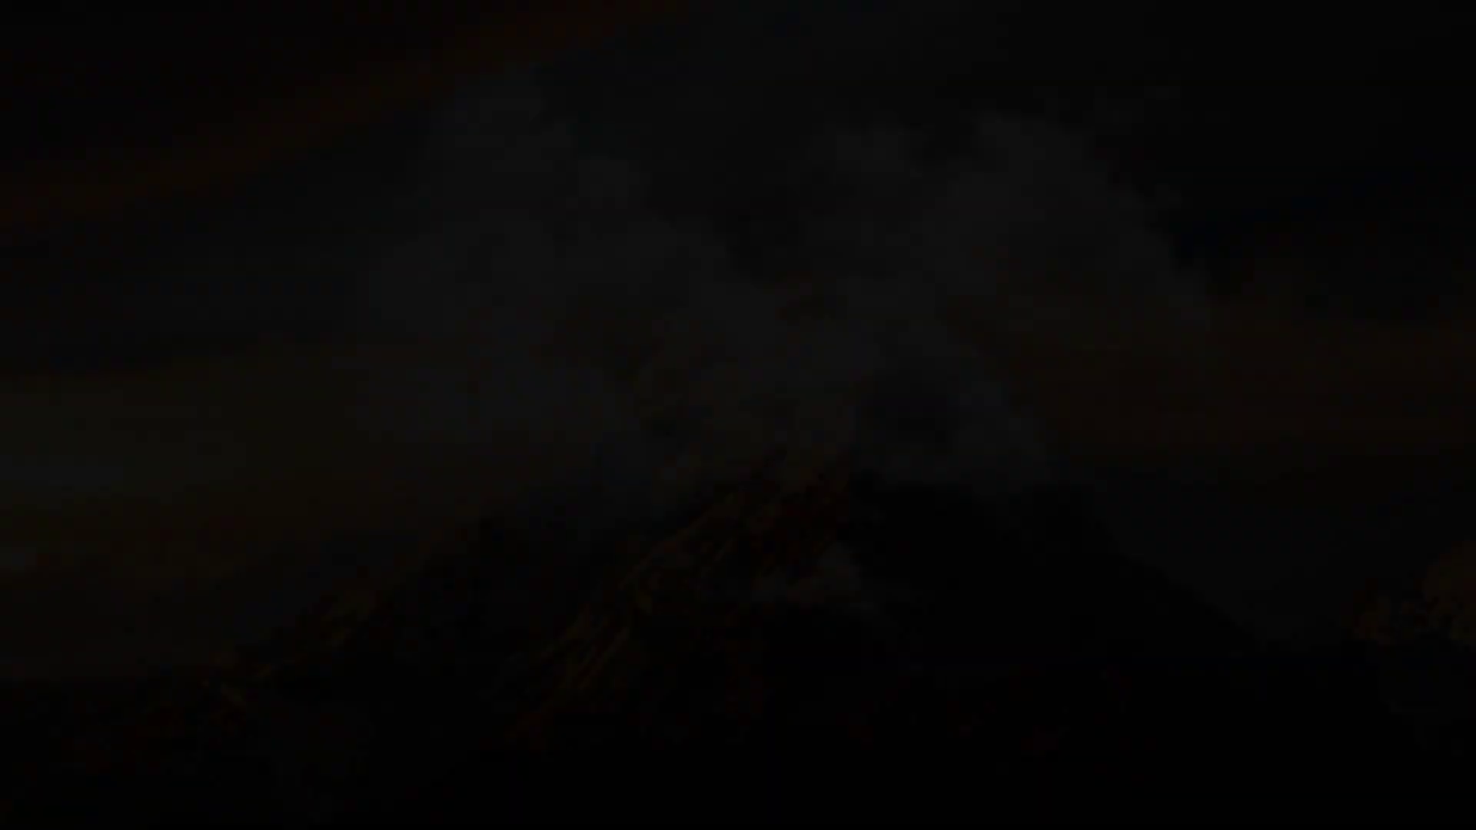